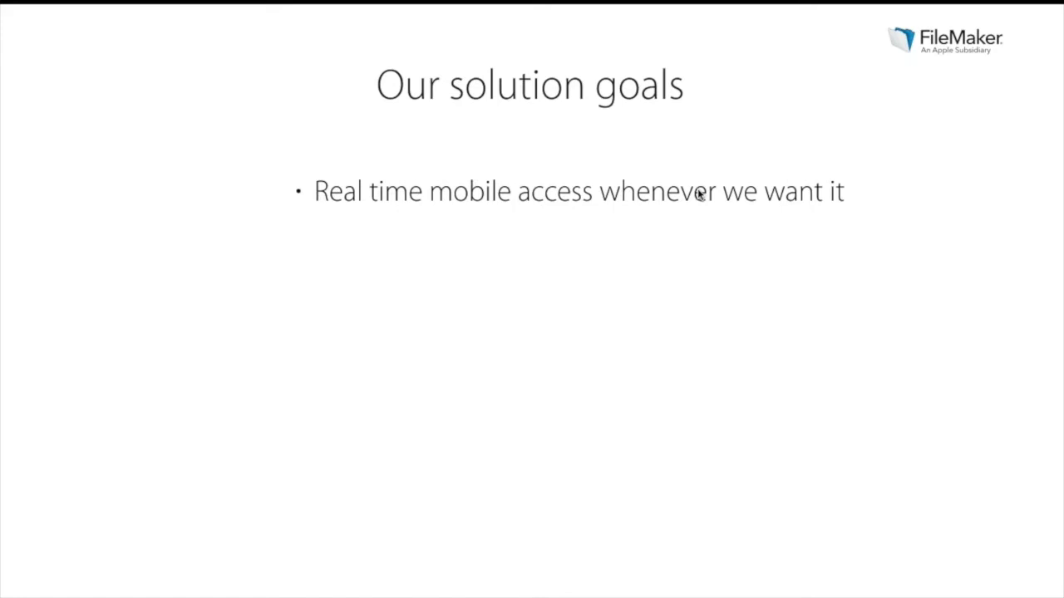
# Leave the presentation after the 'Our solution goals' slide so the desktop shows
pyautogui.hotkey('ctrl', 'Right')
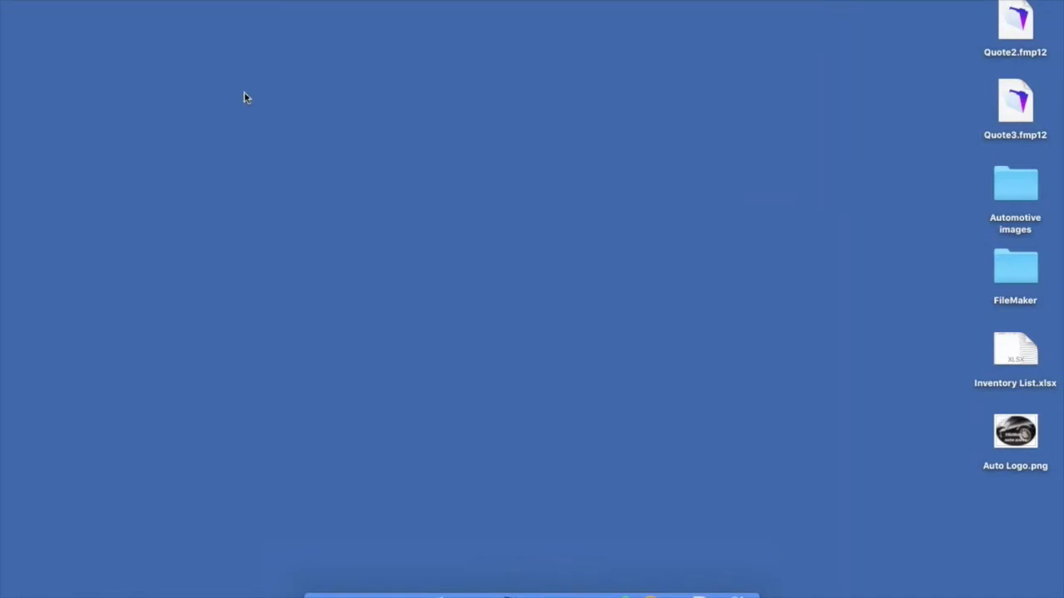
# Create a new solution file named 'Quote Details' saved on the Desktop
pyautogui.click(187, 2)
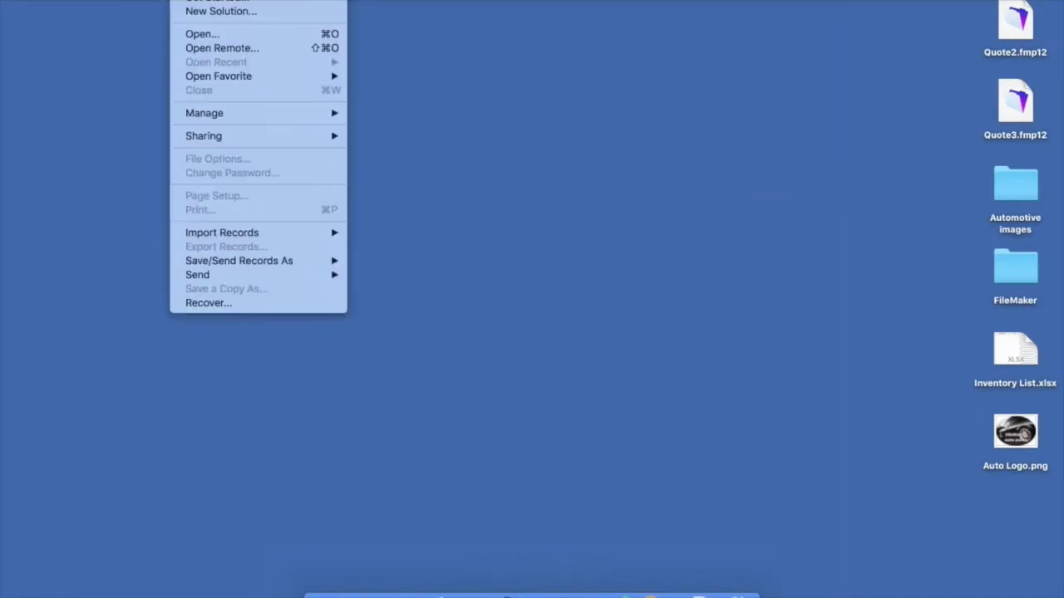
pyautogui.click(184, 12)
pyautogui.write('Quote De')
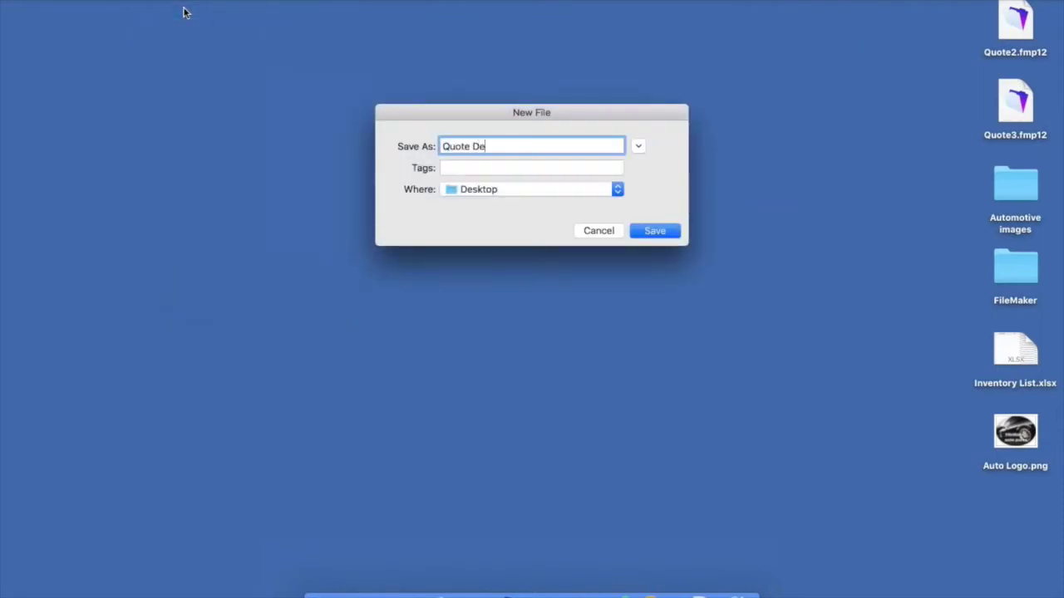
pyautogui.write('tails')
pyautogui.click(654, 231)
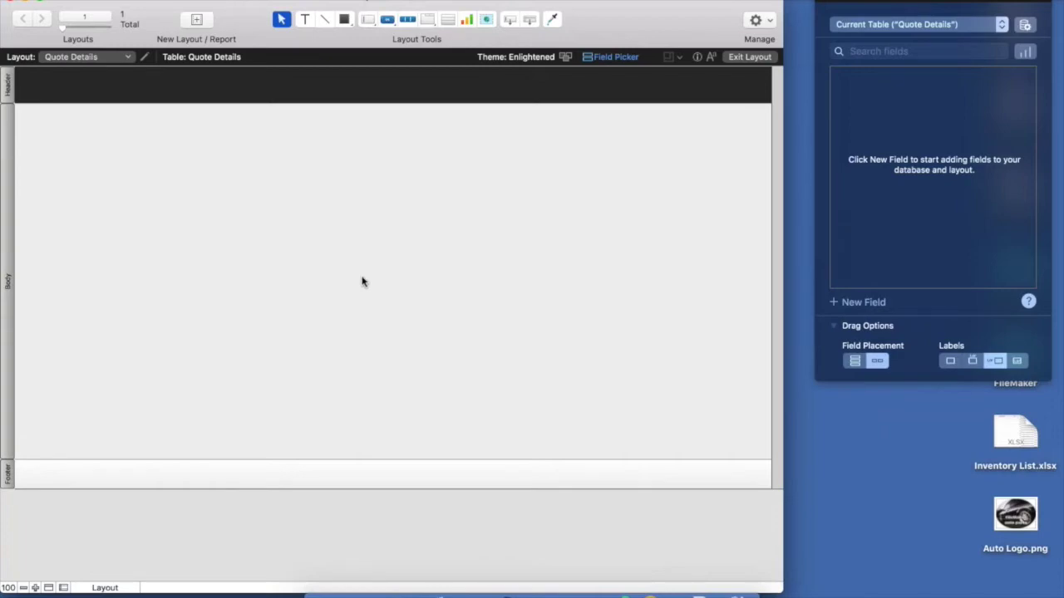
pyautogui.click(197, 21)
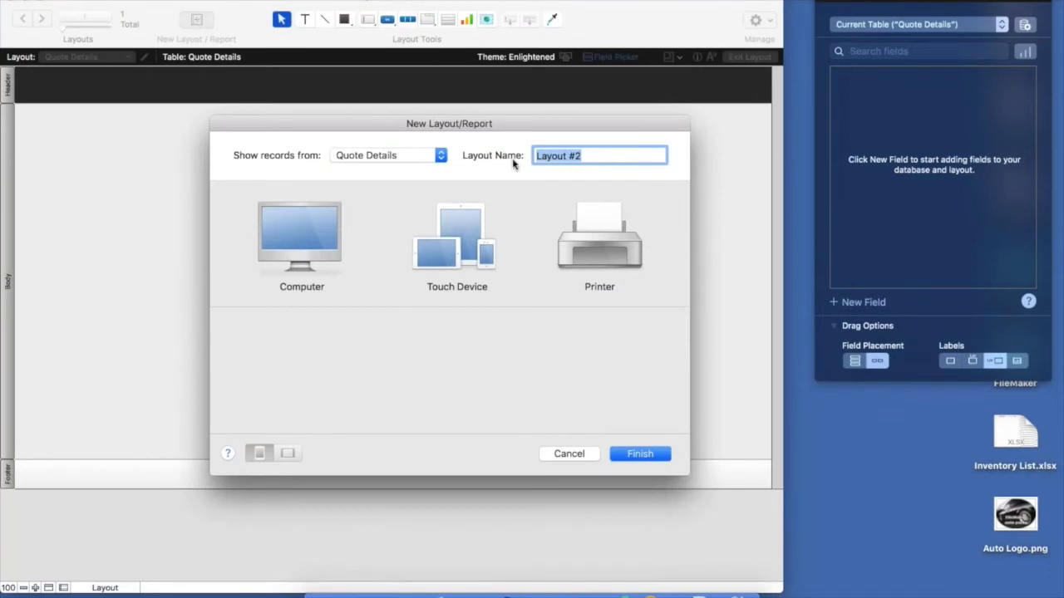
# Create a Form layout called 'Quote Details' for iPad in landscape orientation
pyautogui.write('Quote Details')
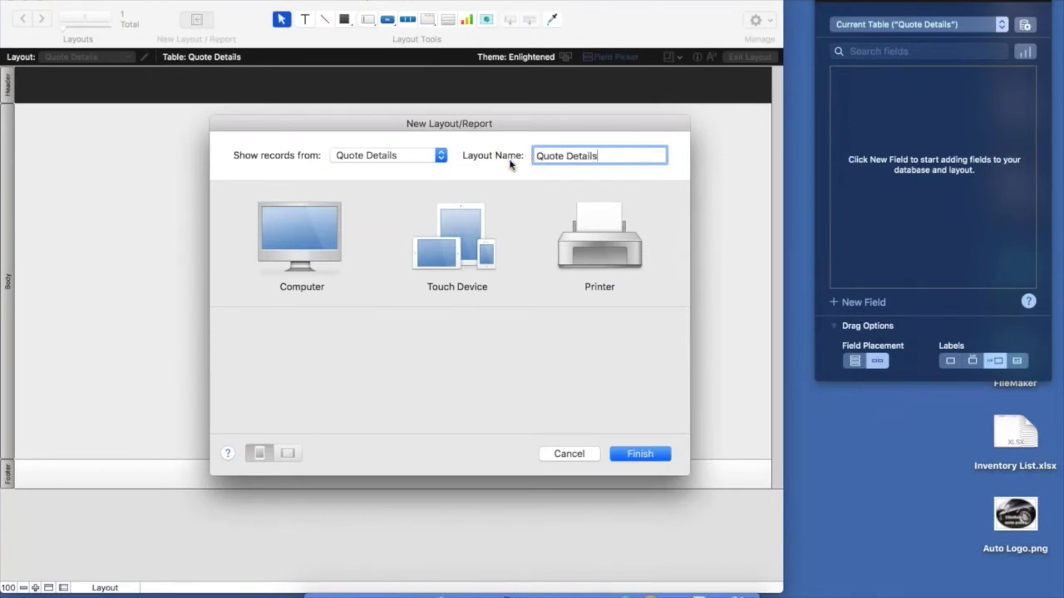
pyautogui.click(290, 230)
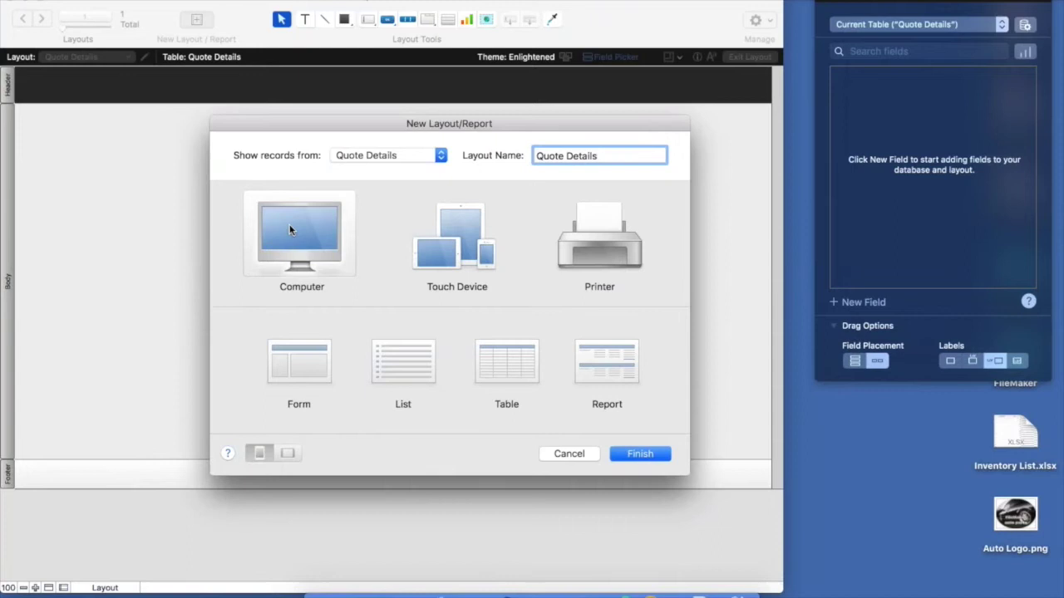
pyautogui.click(579, 246)
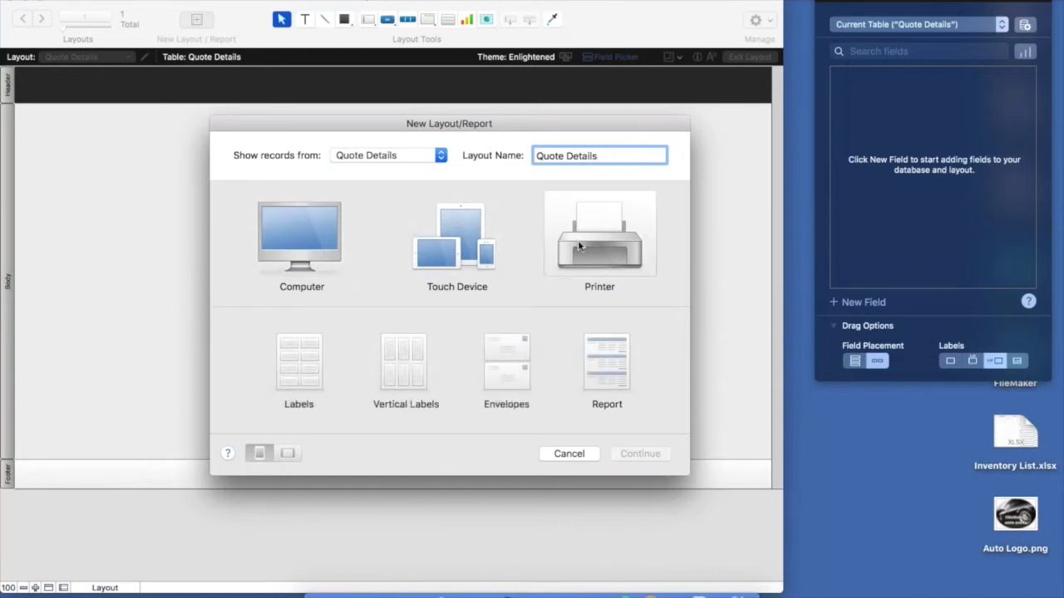
pyautogui.click(454, 247)
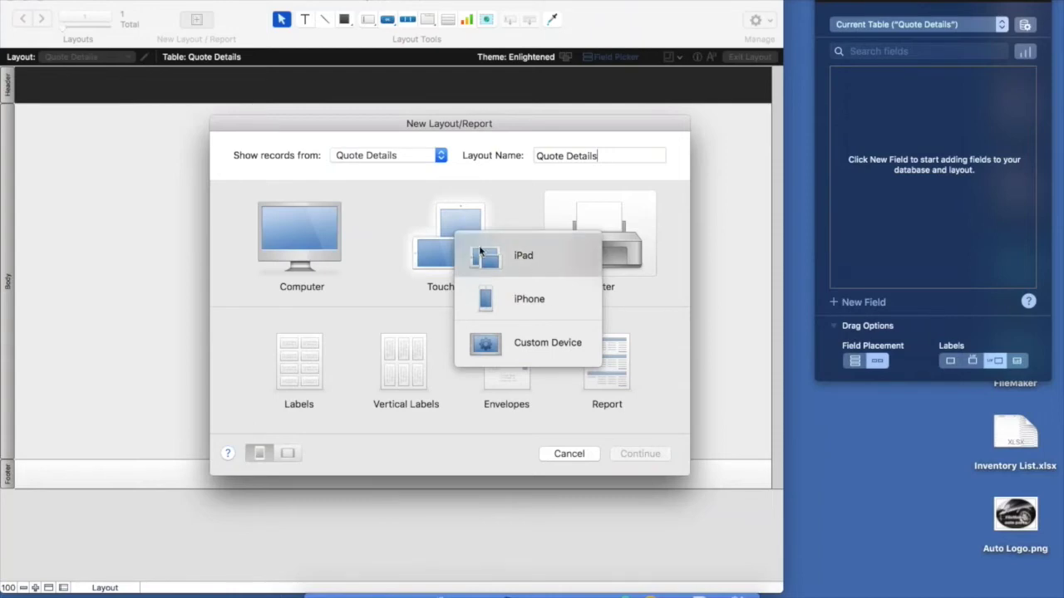
pyautogui.click(480, 252)
pyautogui.click(320, 351)
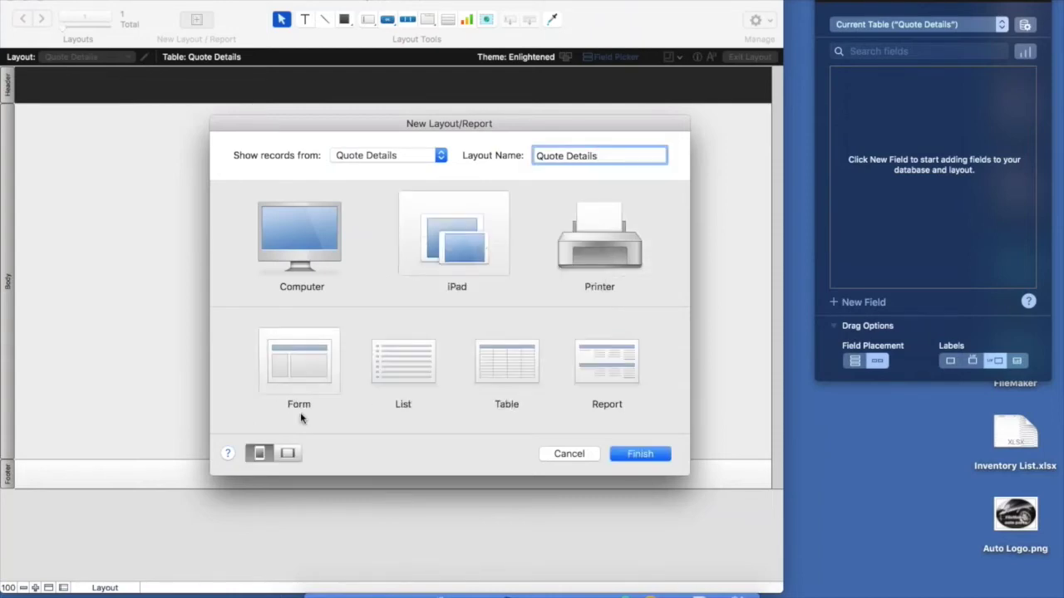
pyautogui.click(288, 455)
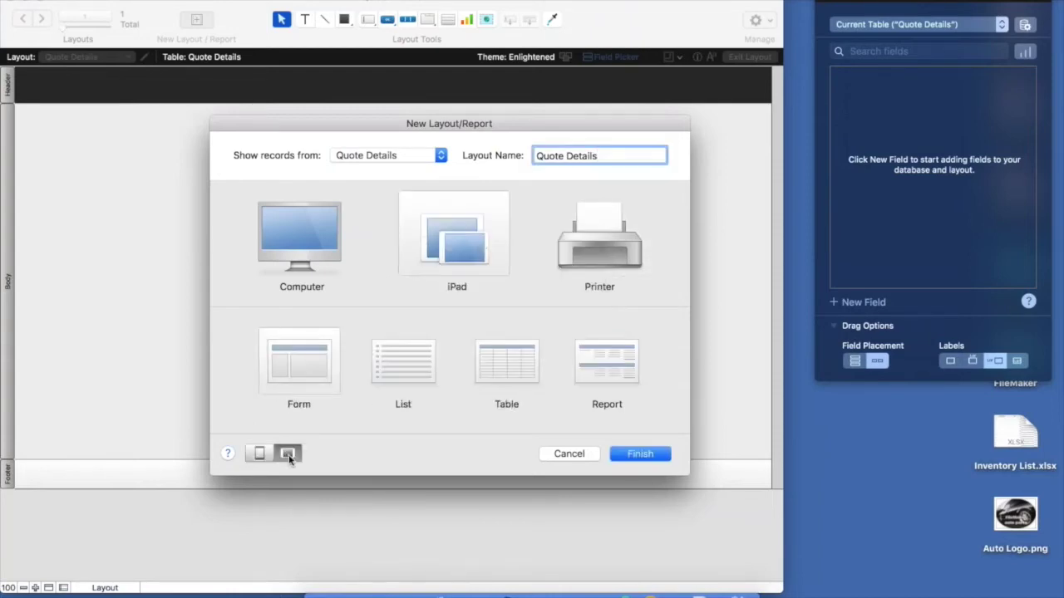
pyautogui.click(644, 453)
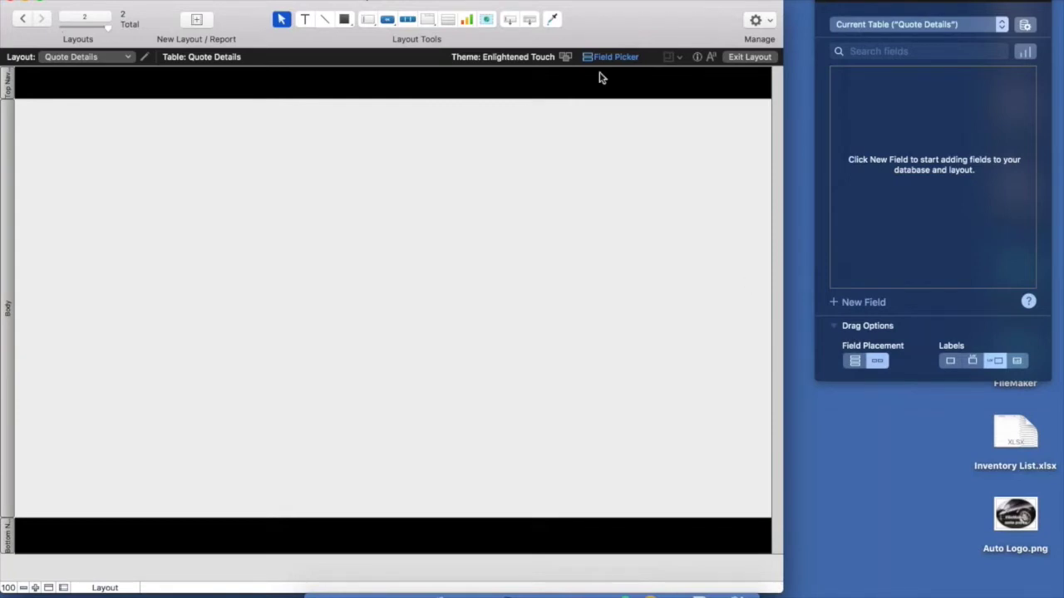
pyautogui.click(565, 58)
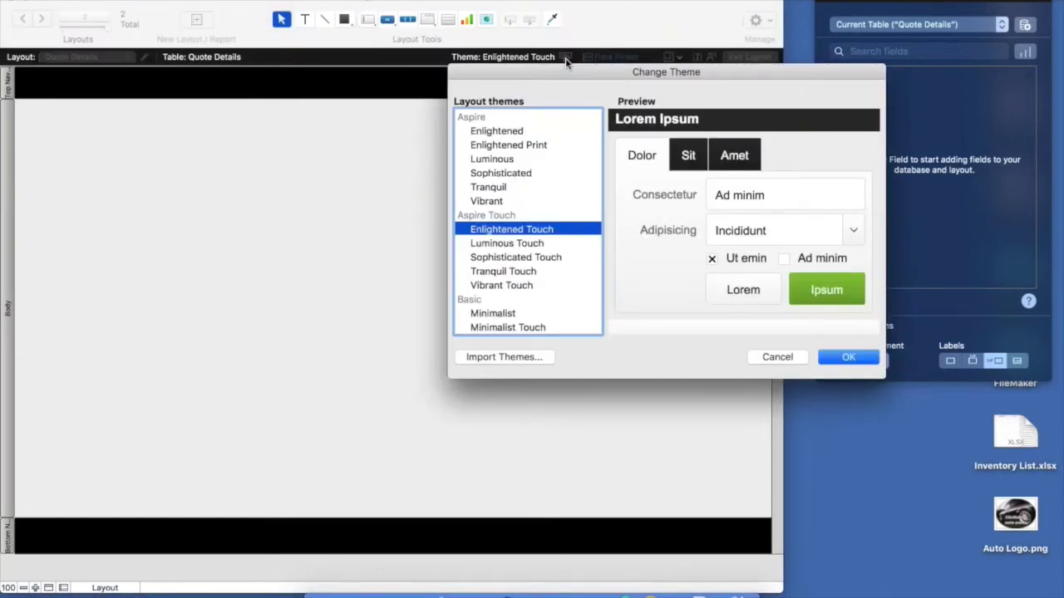
pyautogui.click(496, 133)
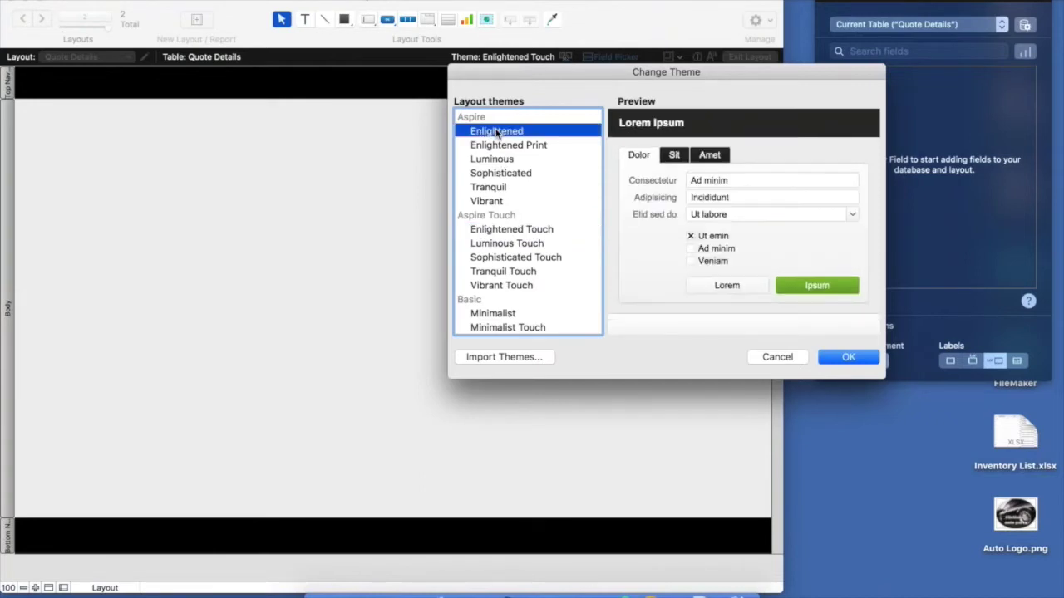
pyautogui.click(501, 233)
pyautogui.click(500, 175)
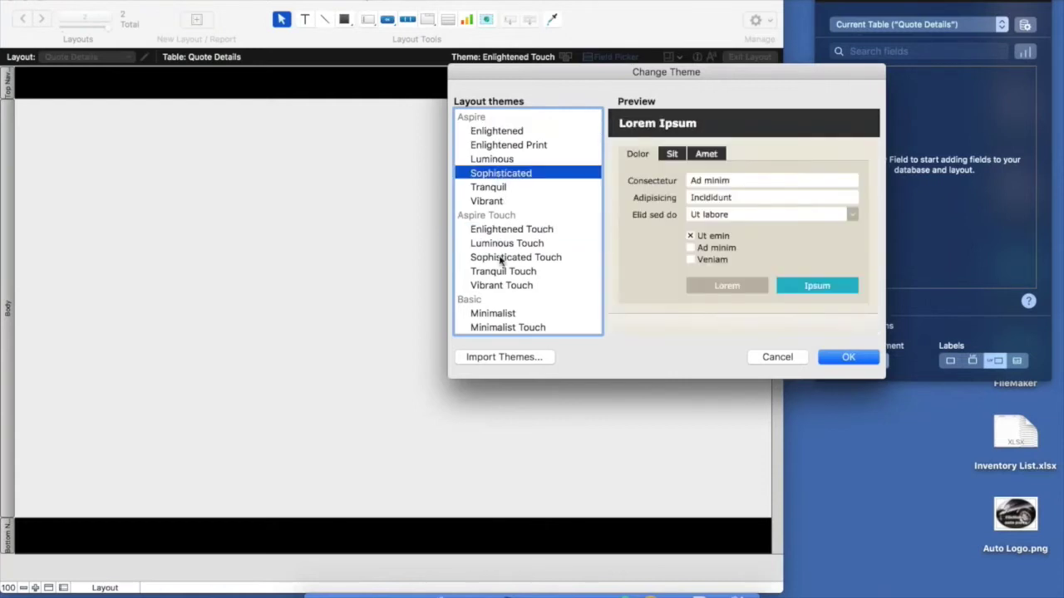
pyautogui.click(501, 260)
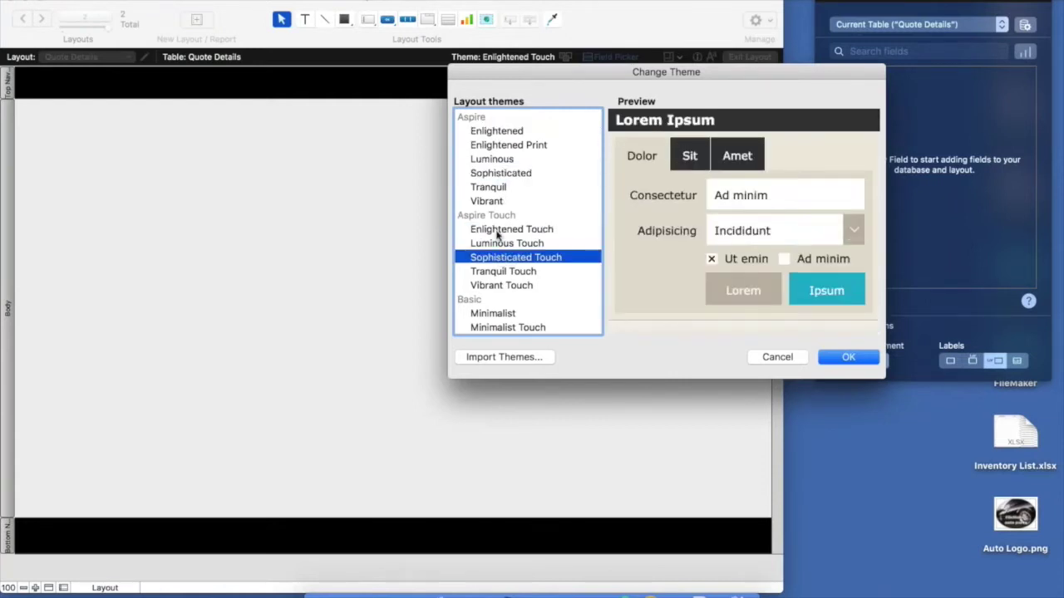
pyautogui.click(499, 233)
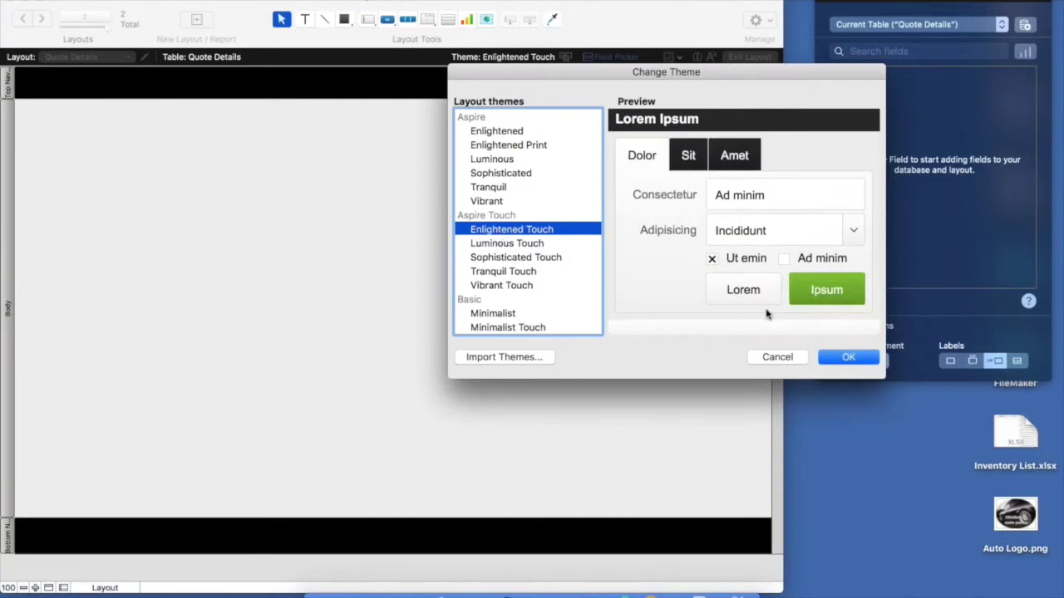
pyautogui.click(854, 358)
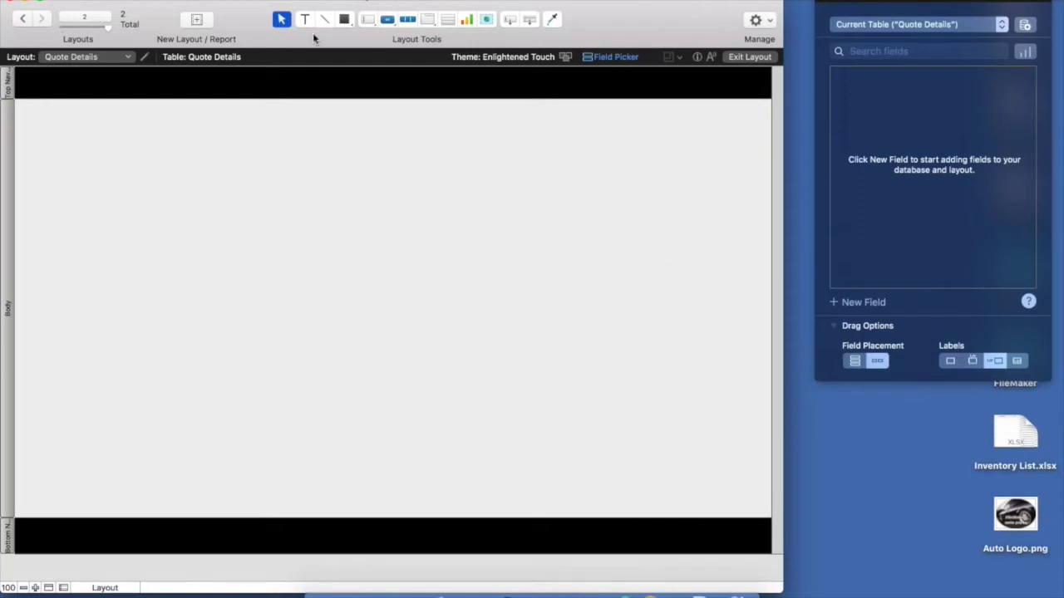
# Add the title 'FILEMAKER AUTO PARTS' at the top-left of the black header
pyautogui.click(304, 19)
pyautogui.click(49, 89)
pyautogui.write('FILEMAKE')
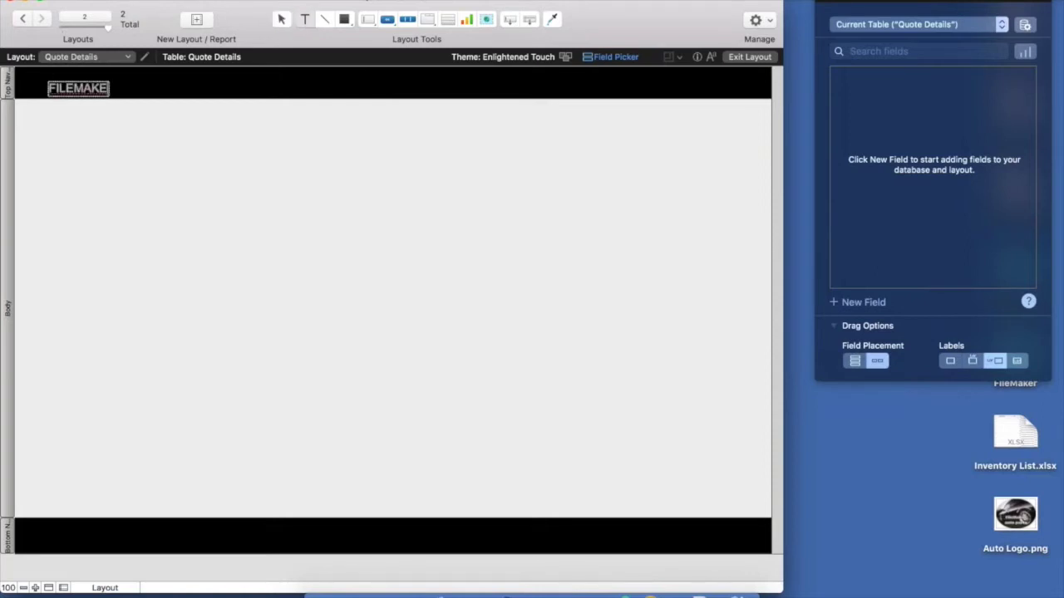
pyautogui.write('R AUTO PARTS')
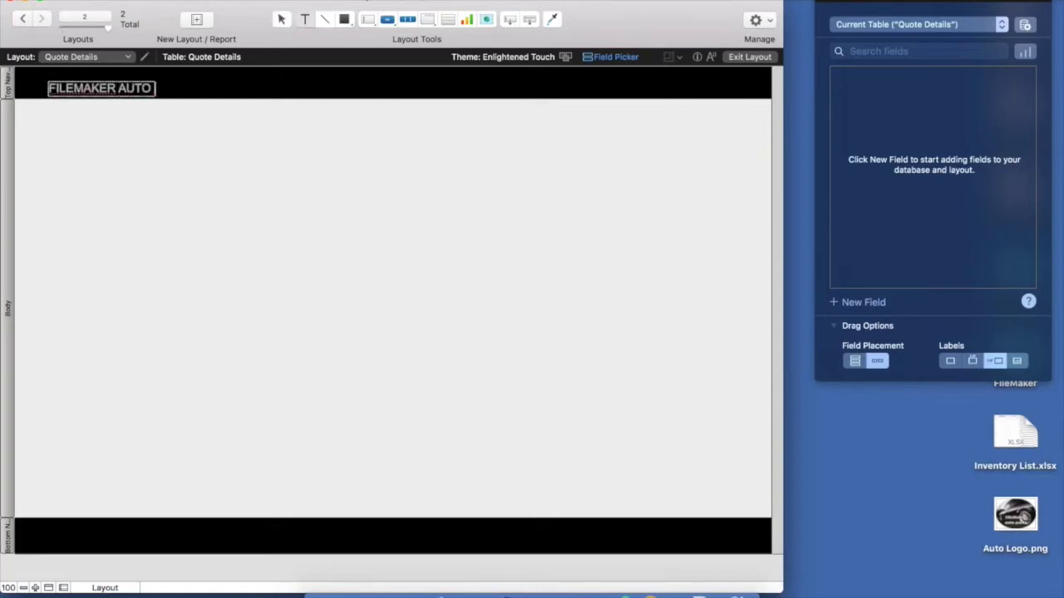
pyautogui.click(52, 127)
pyautogui.moveTo(74, 97); pyautogui.dragTo(54, 91)
pyautogui.click(103, 139)
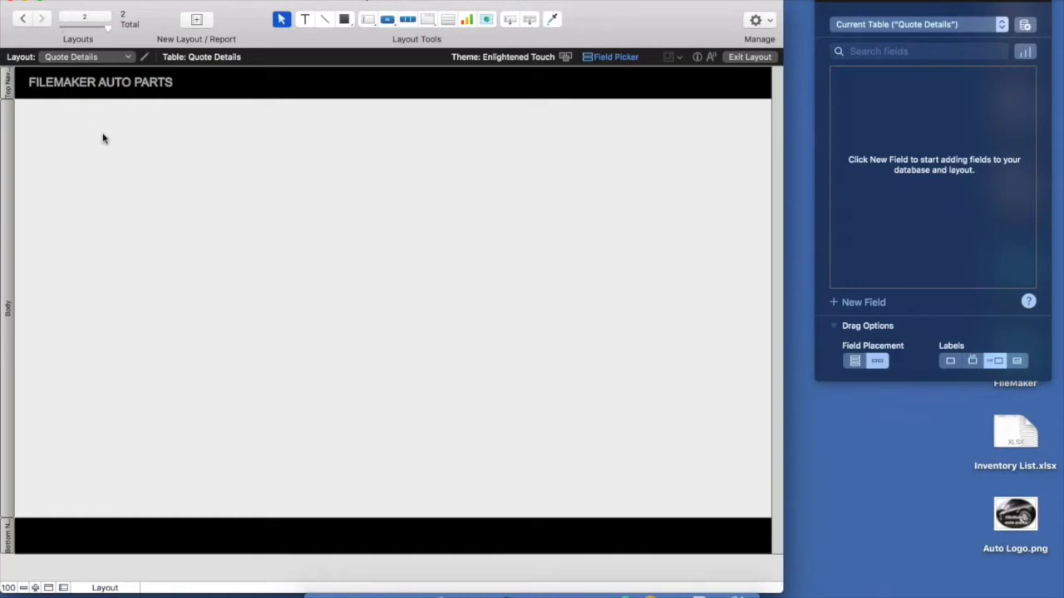
# Drag Auto Logo.png from the desktop to the right end of the header
pyautogui.click(821, 3)
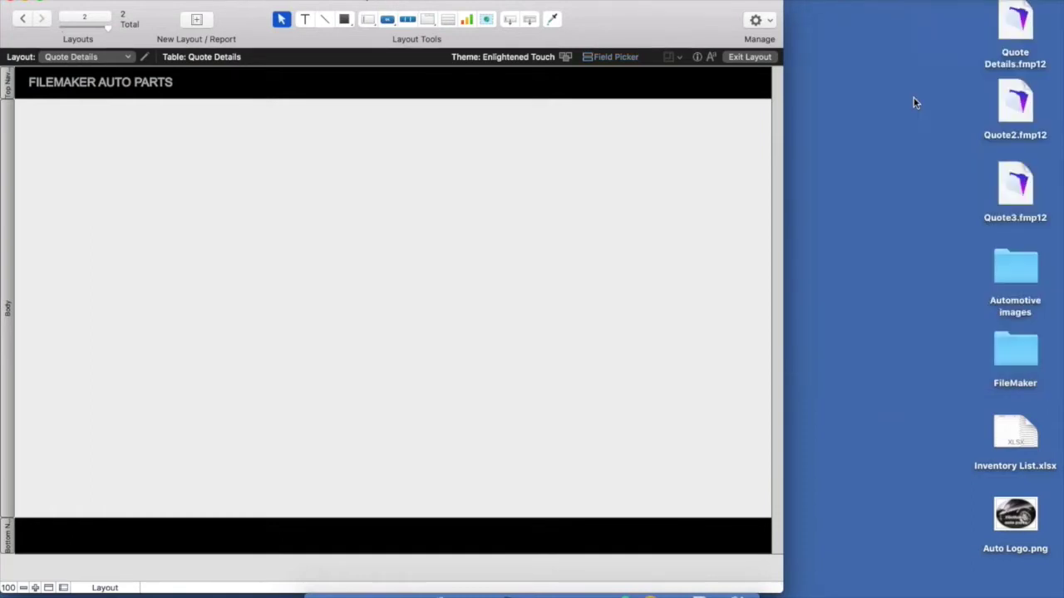
pyautogui.click(1012, 503)
pyautogui.moveTo(1013, 504); pyautogui.dragTo(517, 133)
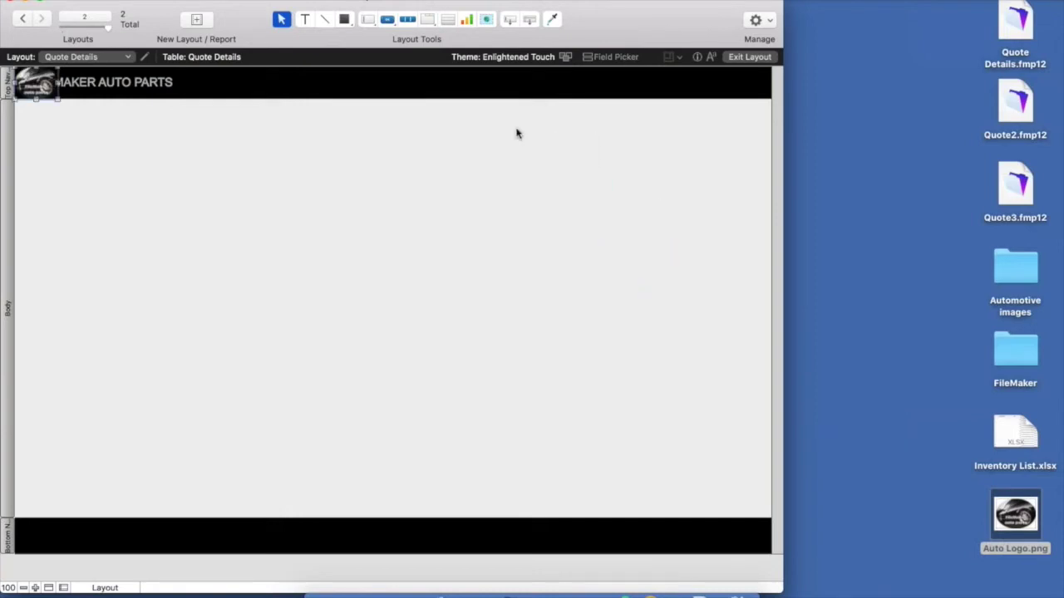
pyautogui.moveTo(37, 83); pyautogui.dragTo(737, 4)
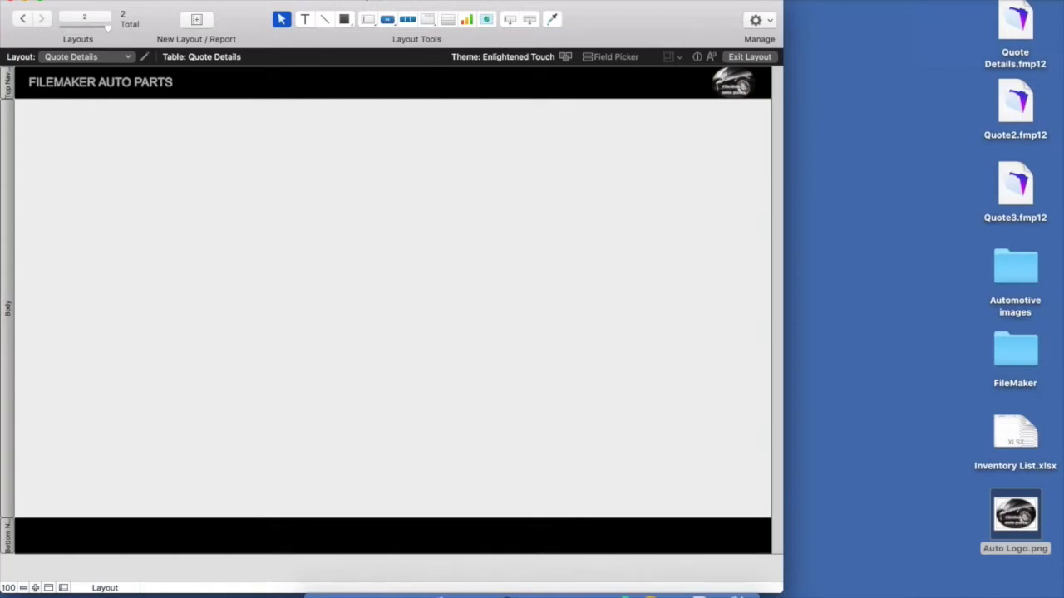
pyautogui.click(616, 59)
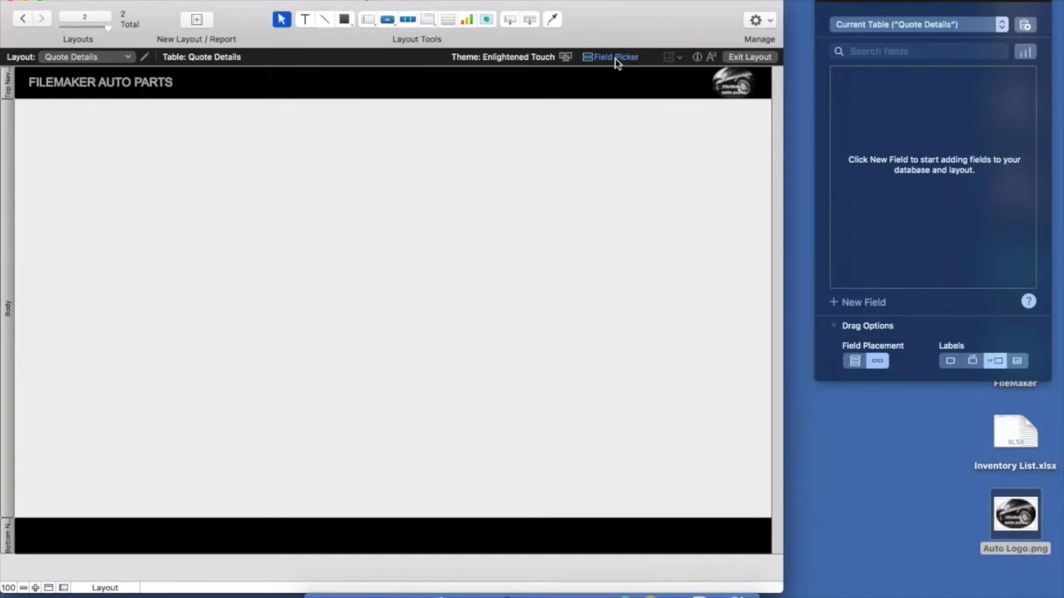
# Add a Rep field and a Date field, setting Date's type to Date
pyautogui.moveTo(888, 3); pyautogui.dragTo(803, 4)
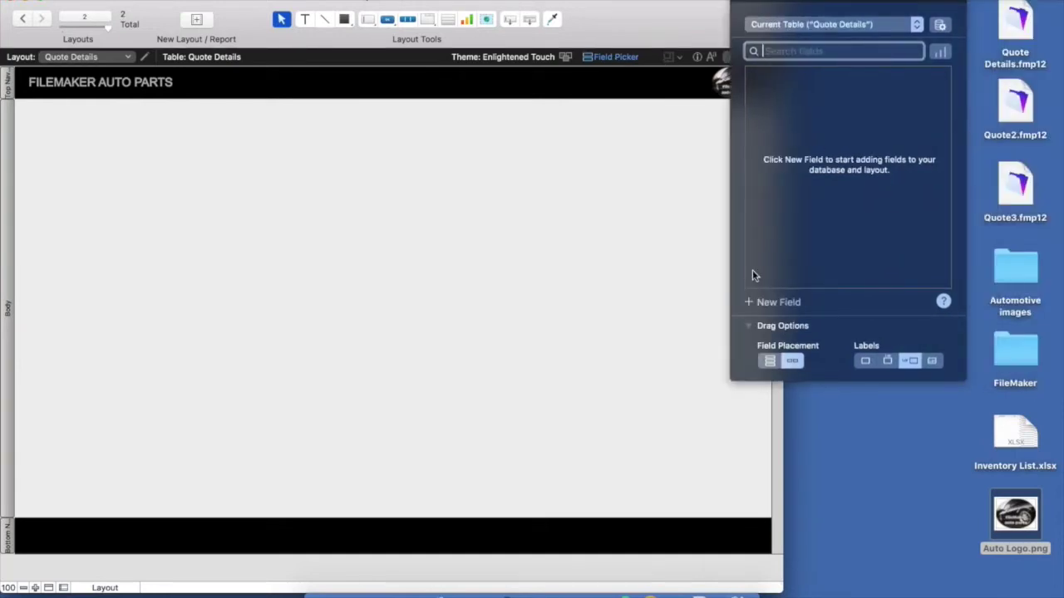
pyautogui.click(748, 307)
pyautogui.write('Rep')
pyautogui.press('Return')
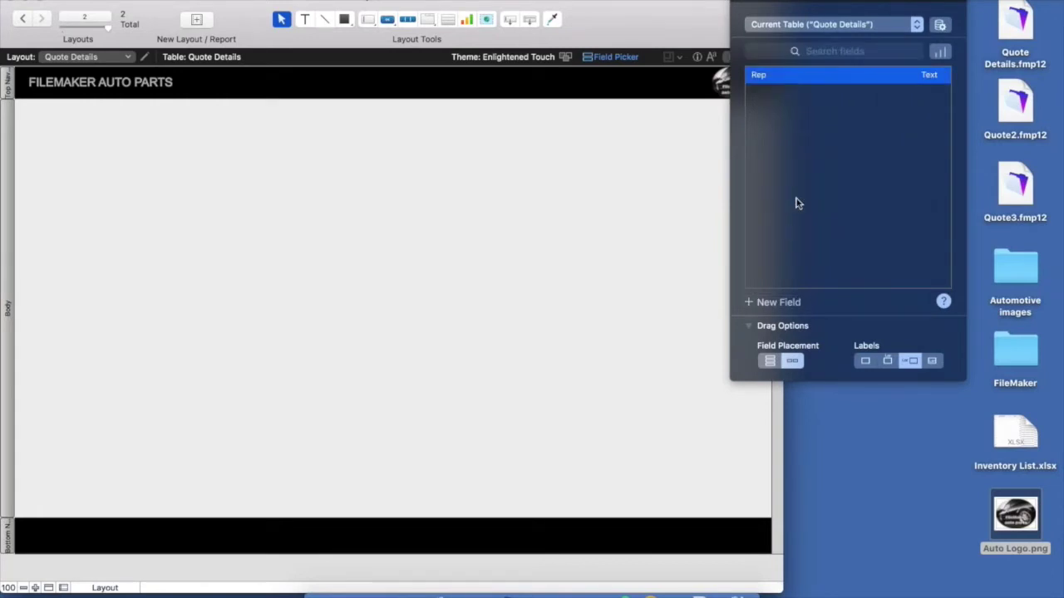
pyautogui.click(749, 304)
pyautogui.write('Date')
pyautogui.press('Return')
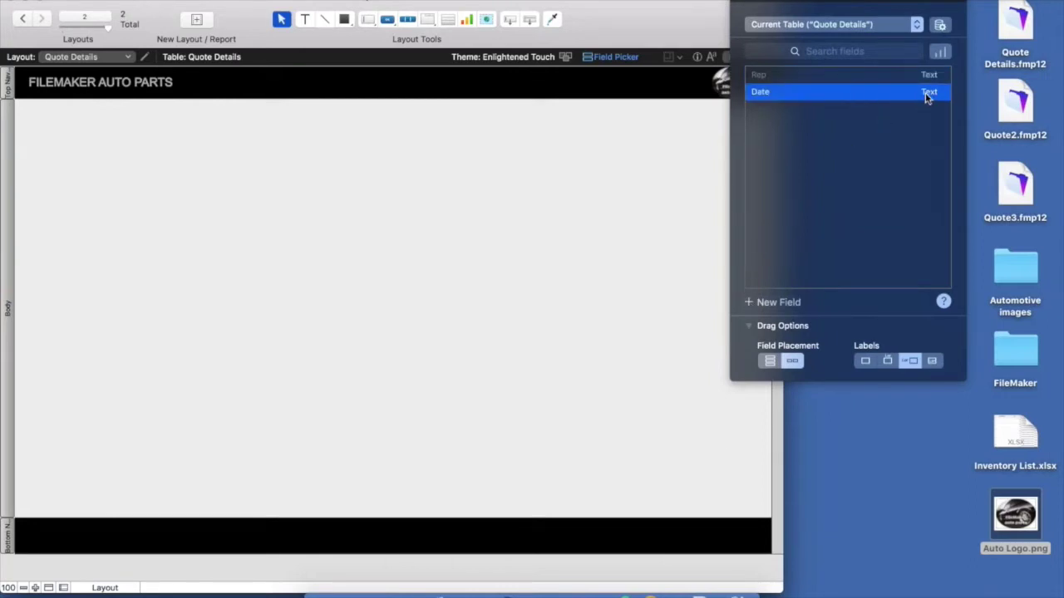
pyautogui.click(927, 93)
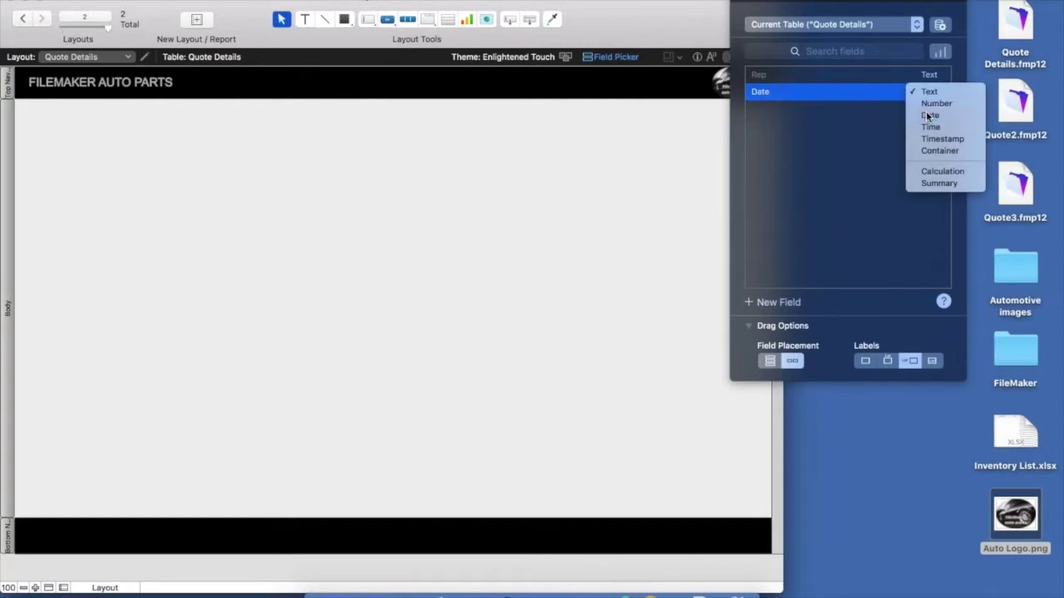
pyautogui.click(927, 115)
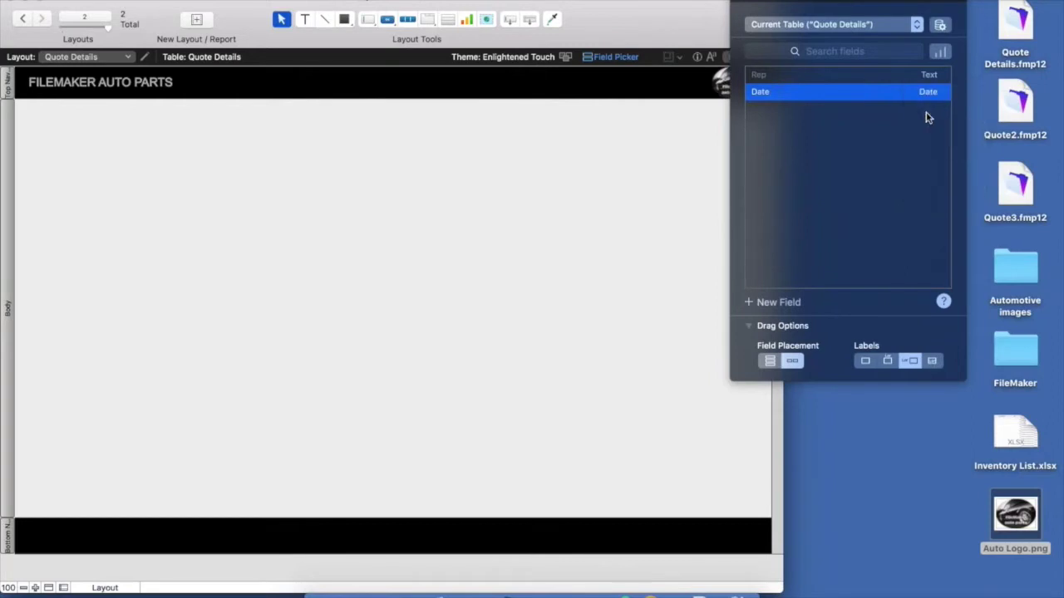
# Add a third field named _pk_QuoteID with type Text
pyautogui.click(749, 304)
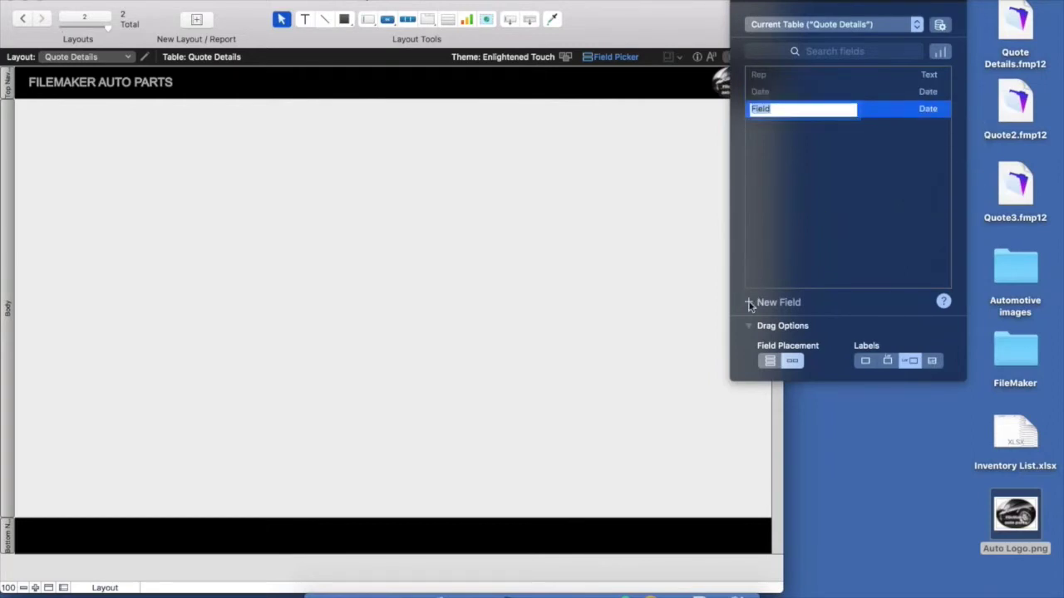
pyautogui.write('_pk_QuoteID')
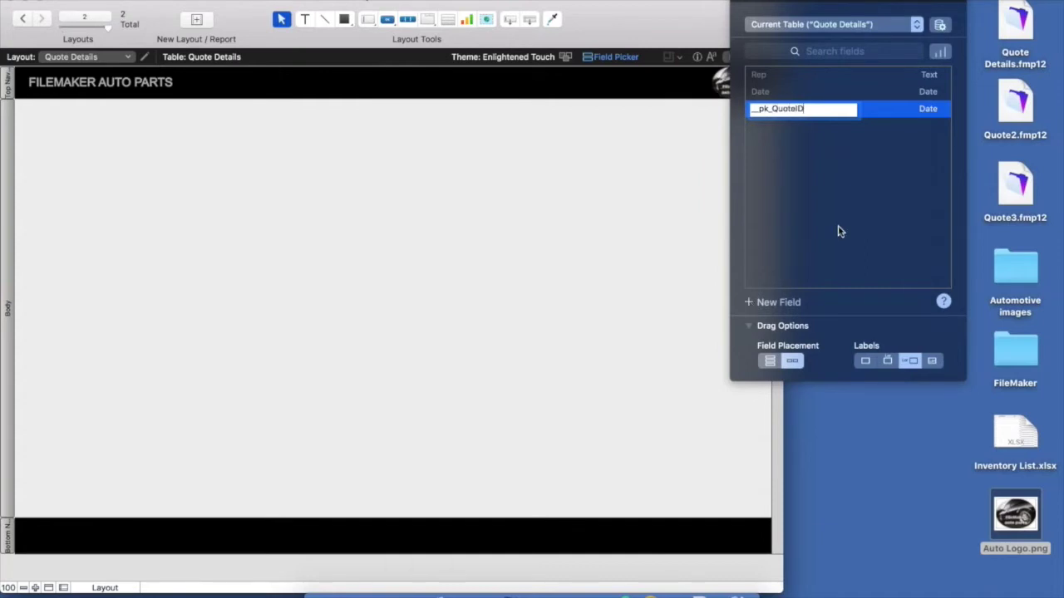
pyautogui.press('Return')
pyautogui.click(925, 107)
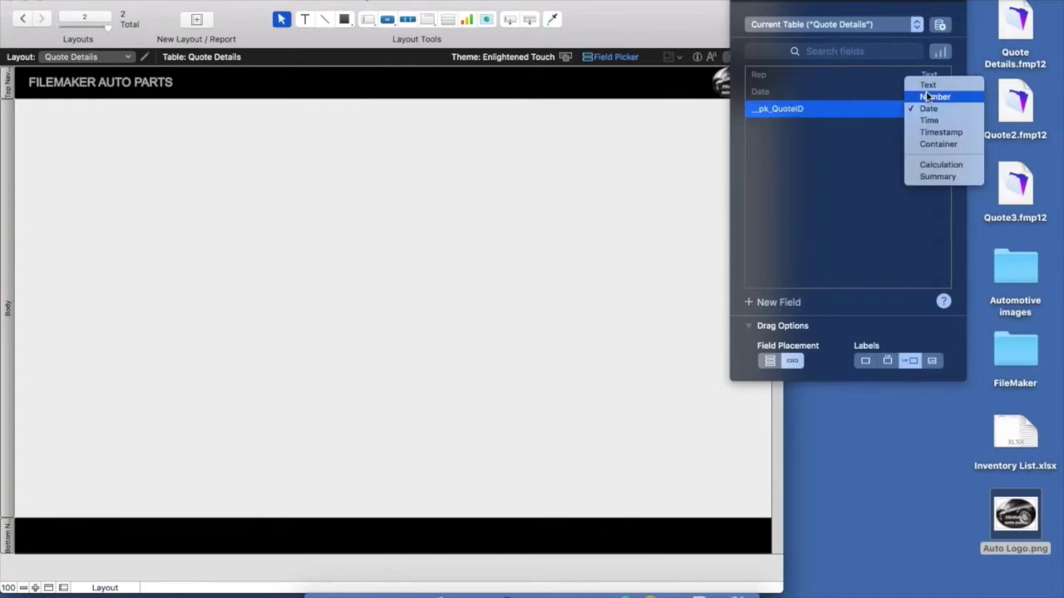
pyautogui.click(926, 87)
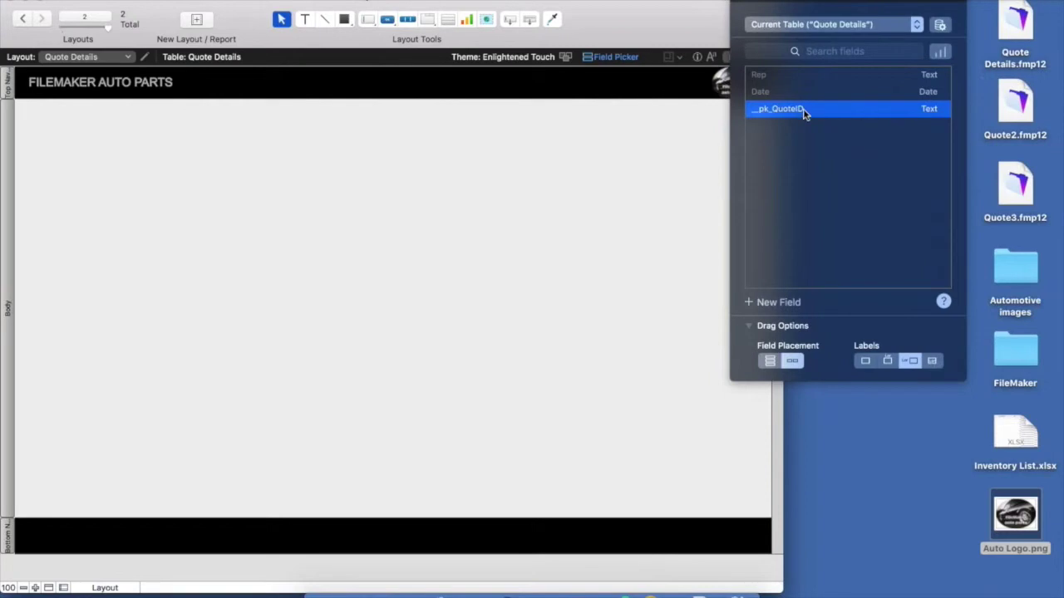
# Set _pk_QuoteID's field options to auto-enter the calculated value Get ( UUID )
pyautogui.rightClick(804, 114)
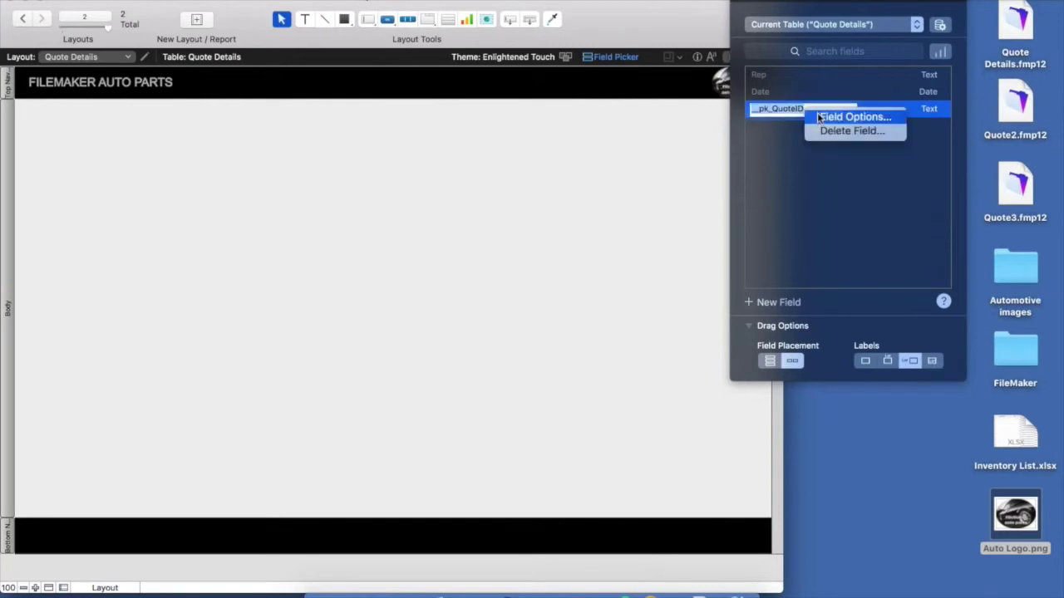
pyautogui.click(839, 117)
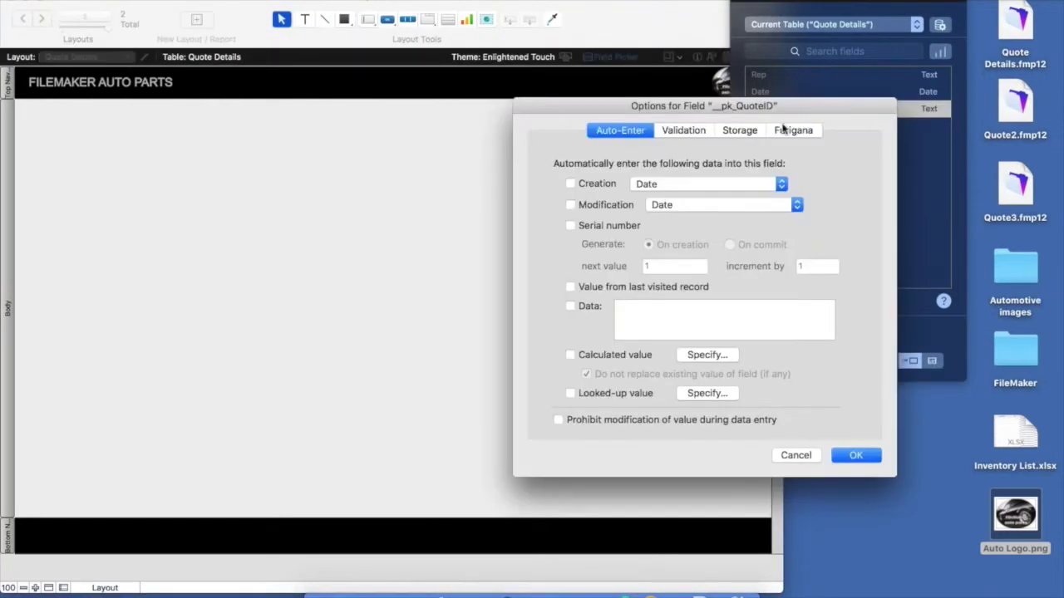
pyautogui.click(571, 355)
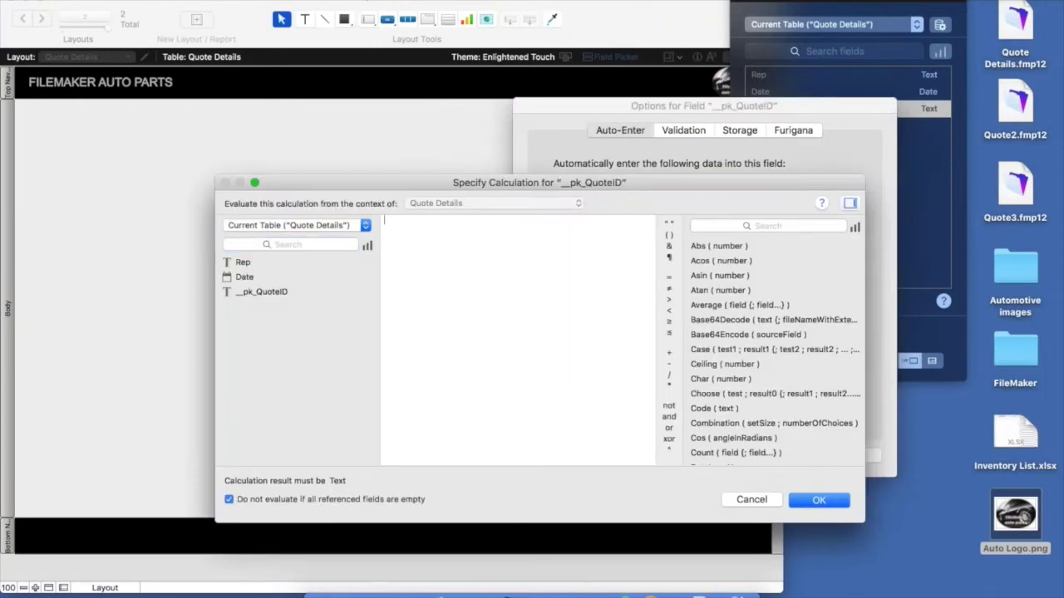
pyautogui.write('get')
pyautogui.press('Return')
pyautogui.write('uuid')
pyautogui.press('Return')
pyautogui.click(825, 500)
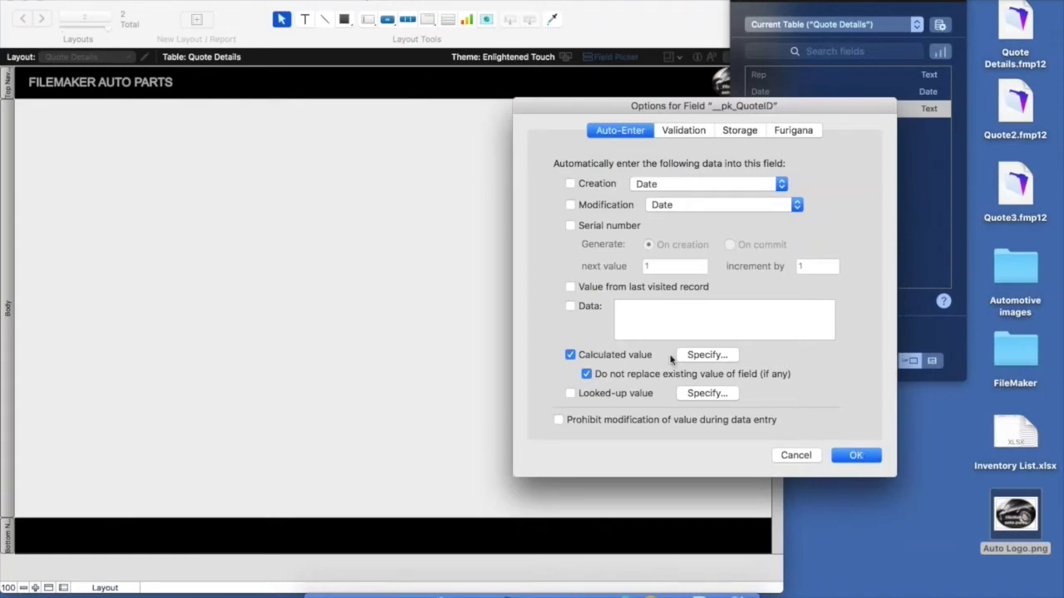
pyautogui.click(860, 455)
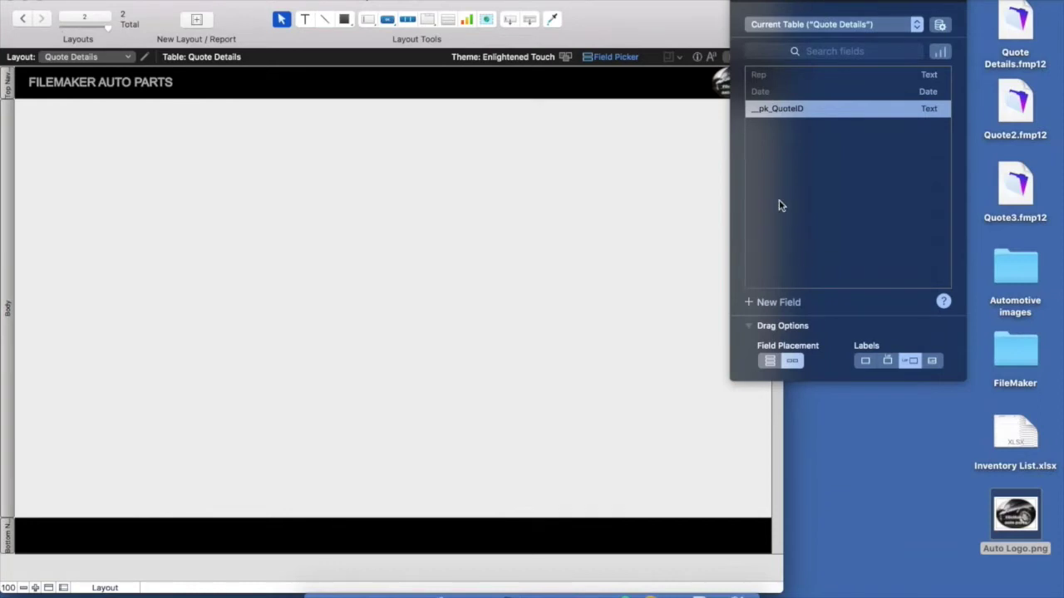
# Place the Rep and Date fields, labels above, near the bottom right of the body
pyautogui.click(757, 75)
pyautogui.keyDown('shift'); pyautogui.click(760, 94); pyautogui.keyUp('shift')
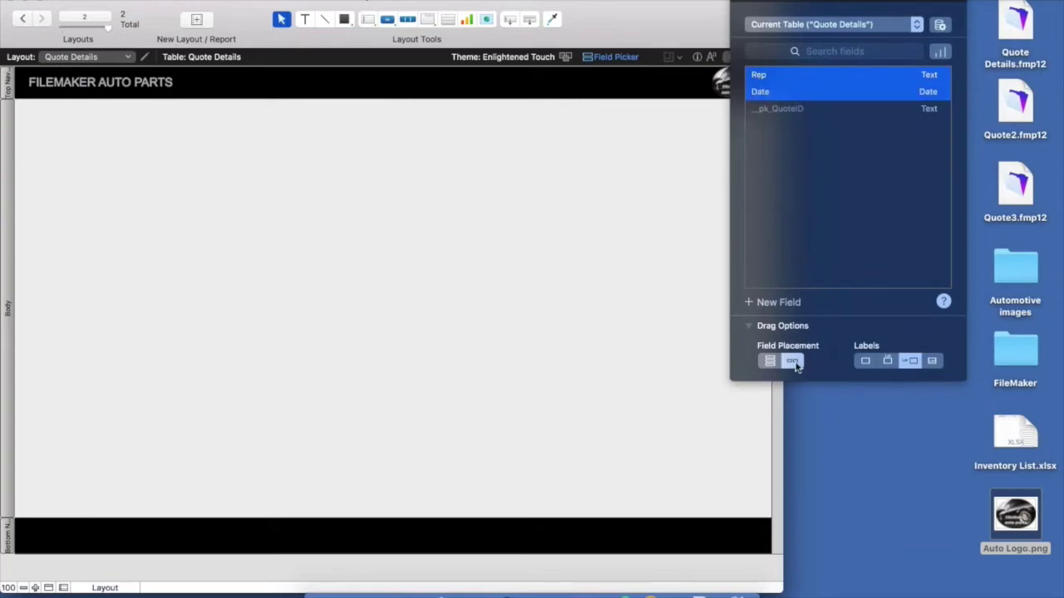
pyautogui.click(888, 360)
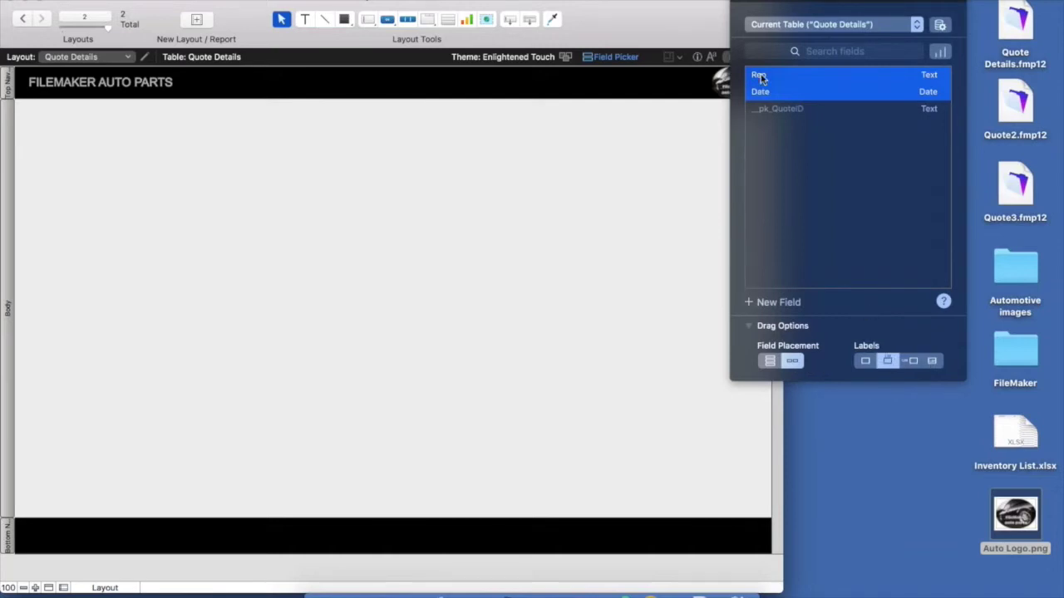
pyautogui.moveTo(758, 79); pyautogui.dragTo(501, 480)
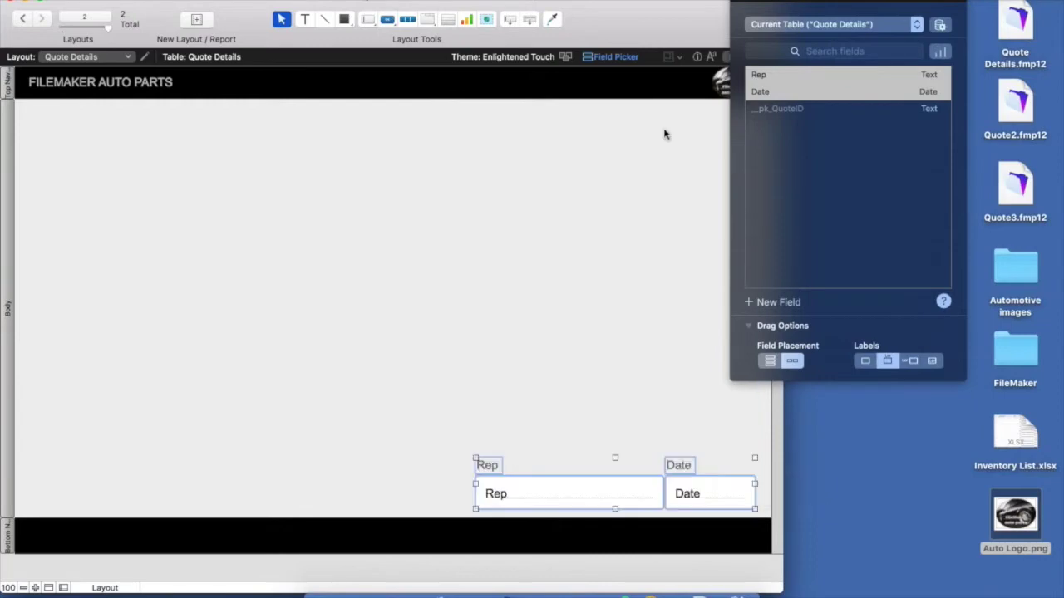
pyautogui.click(734, 3)
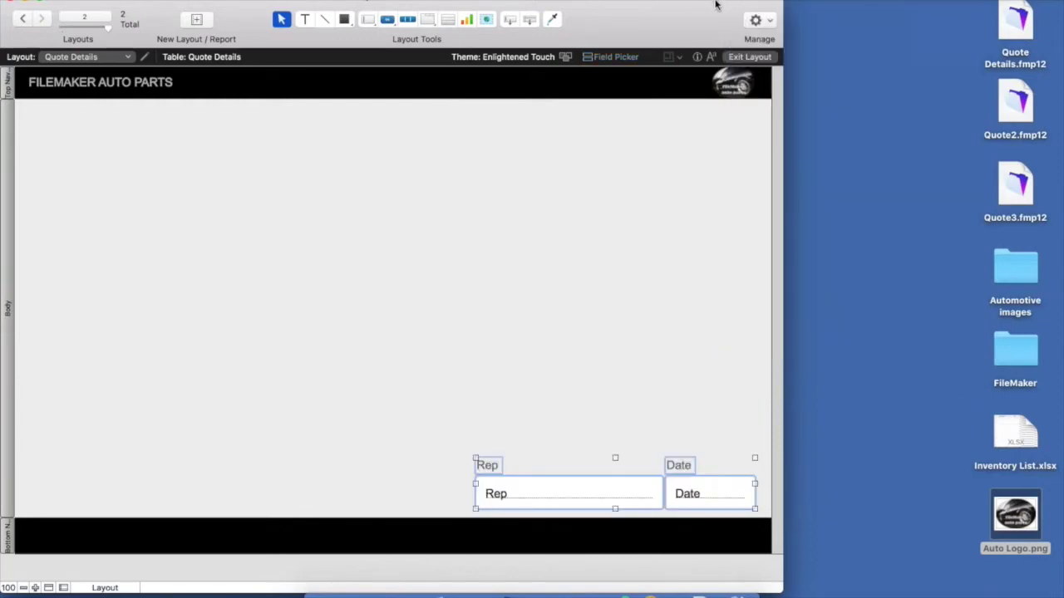
# Switch to Browse mode, add a new record, and enter the sales rep's name in Rep
pyautogui.click(740, 57)
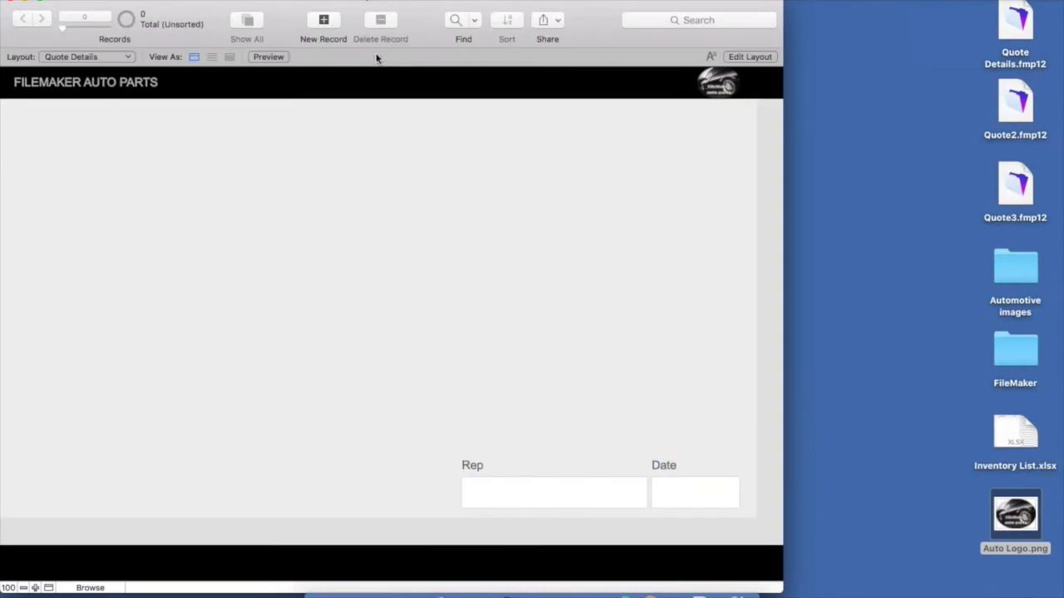
pyautogui.click(324, 25)
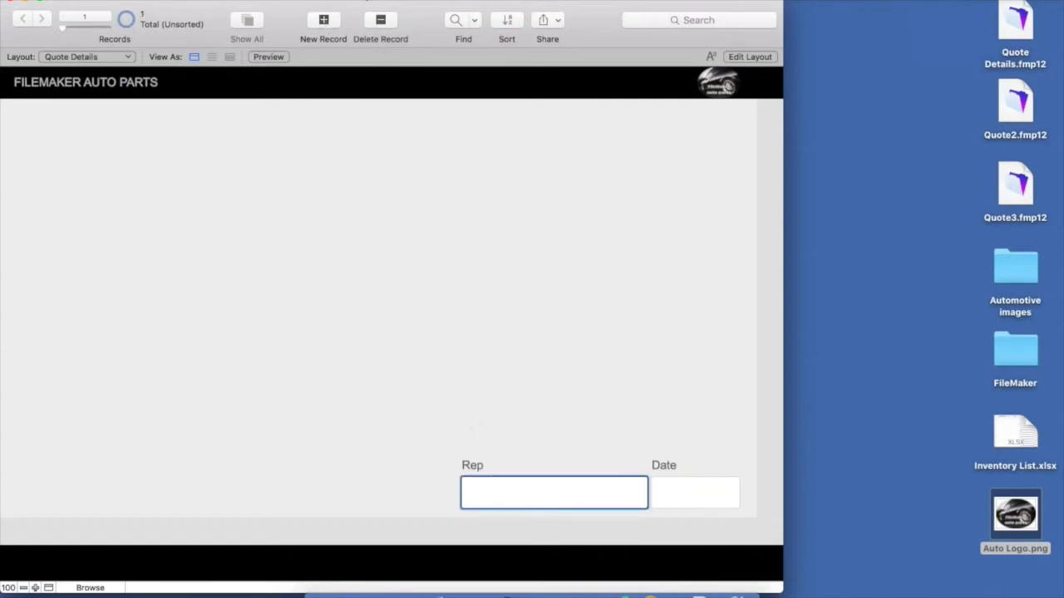
pyautogui.click(515, 430)
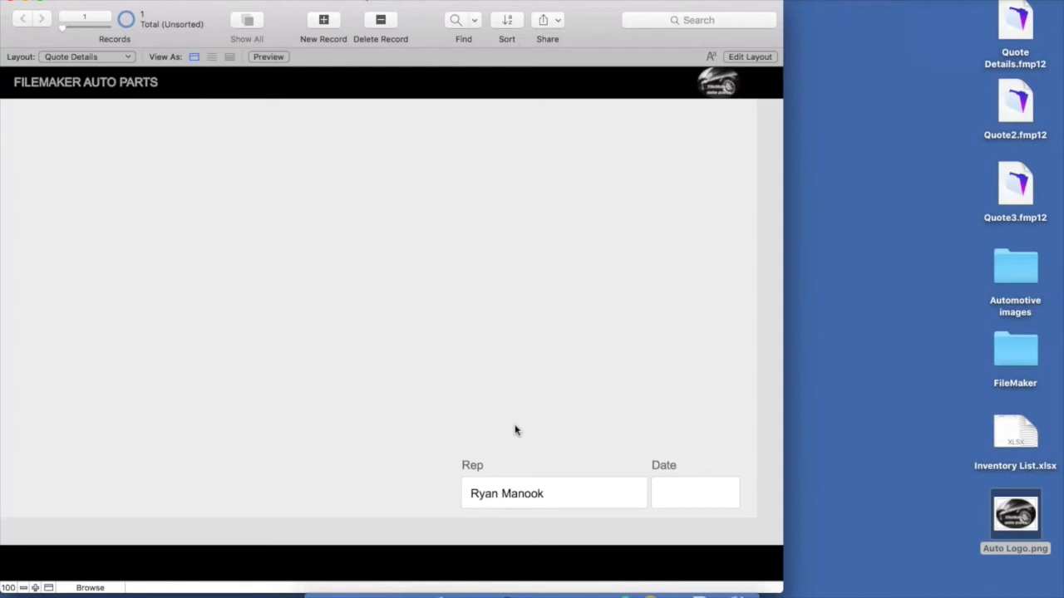
# Upload Quote Details.fmp12 to the local server at 127.0.0.1 using the admin name and password, then open the hosted copy
pyautogui.click(557, 23)
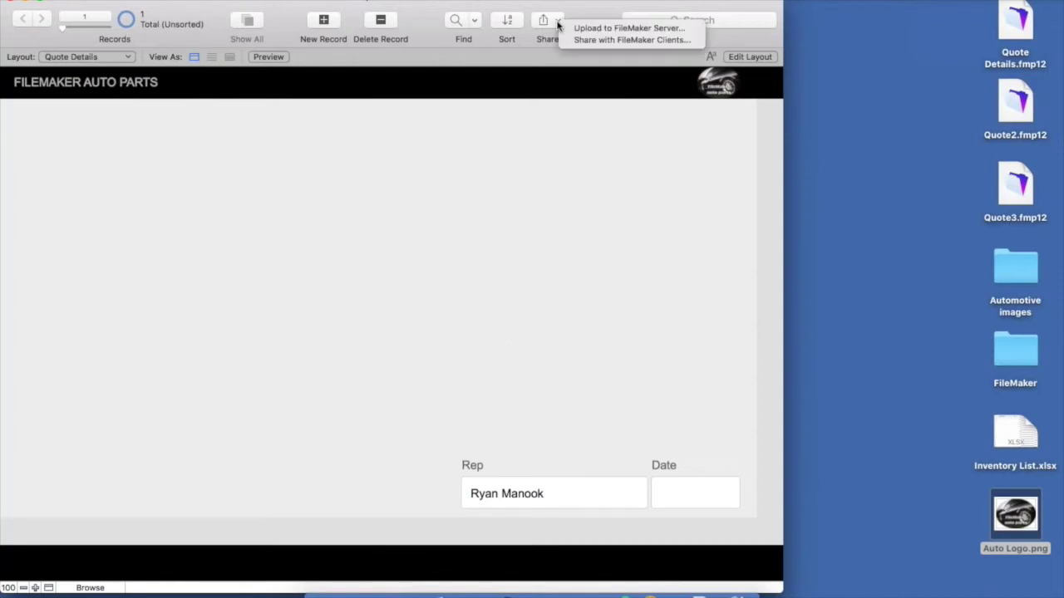
pyautogui.click(574, 29)
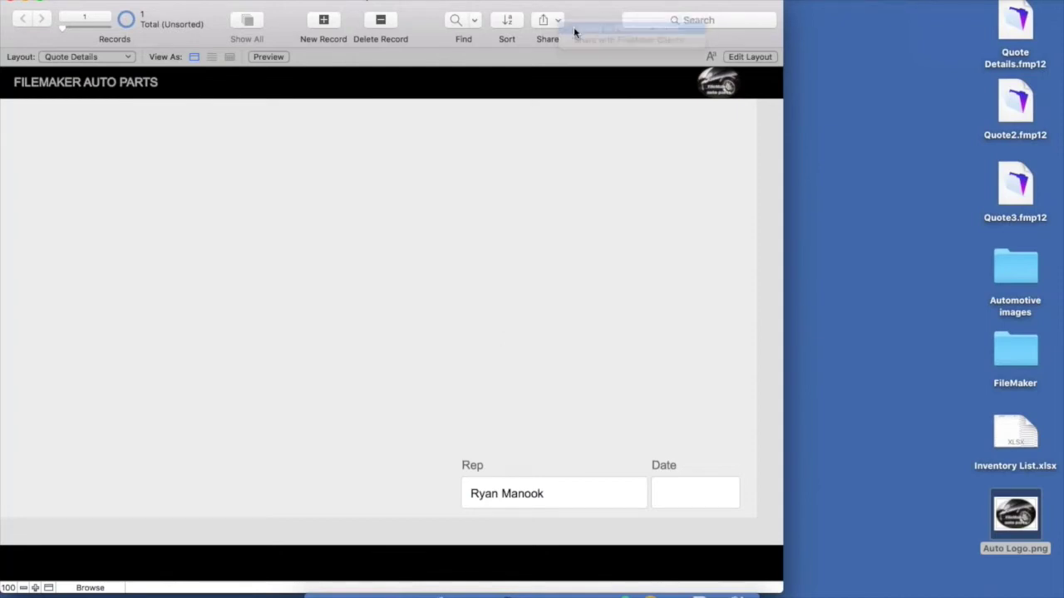
pyautogui.press('Return')
pyautogui.click(568, 203)
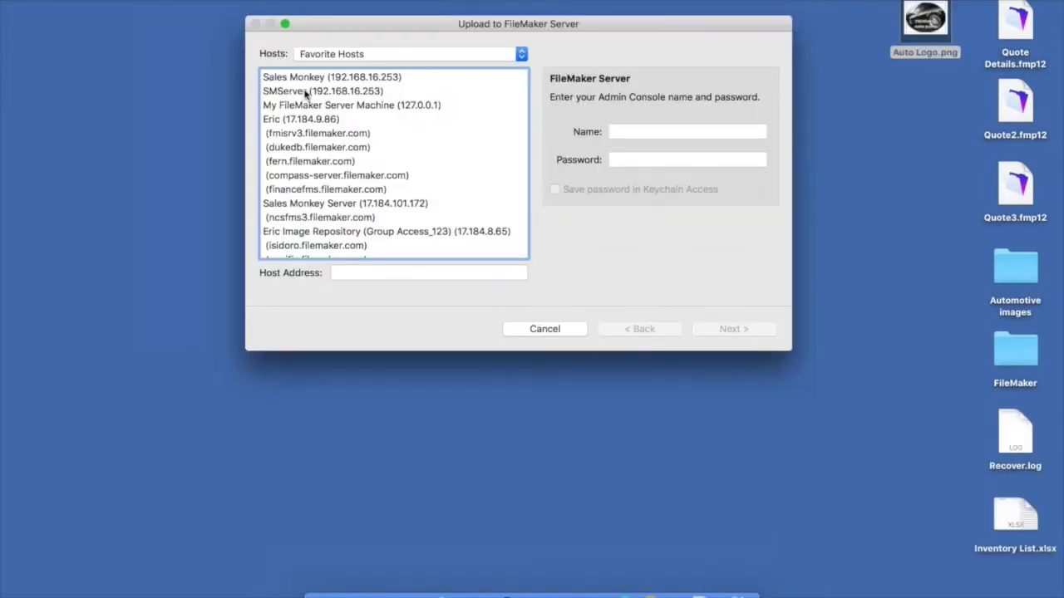
pyautogui.click(310, 104)
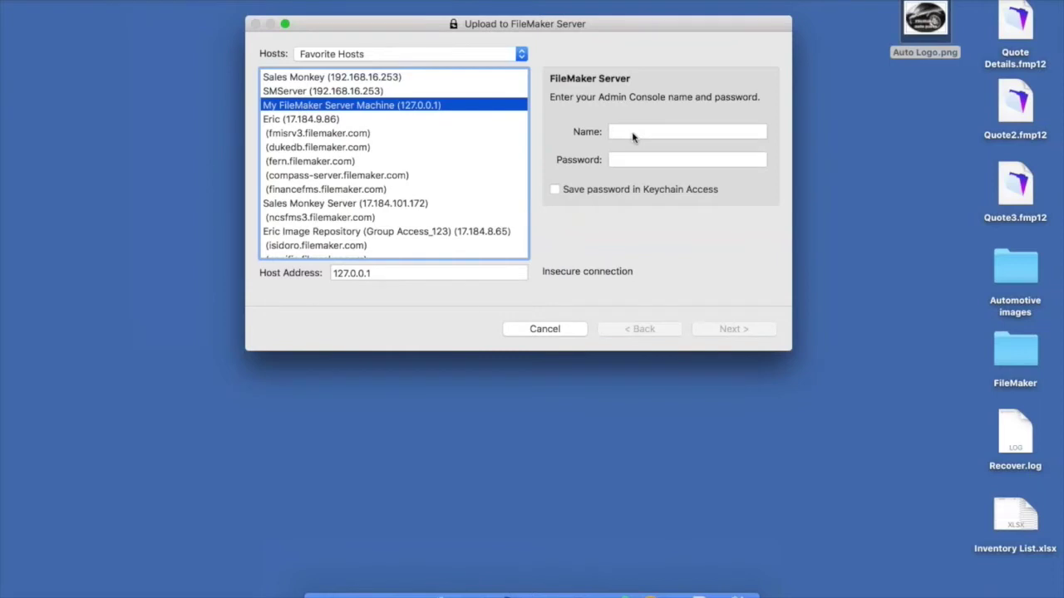
pyautogui.click(634, 133)
pyautogui.press('Tab')
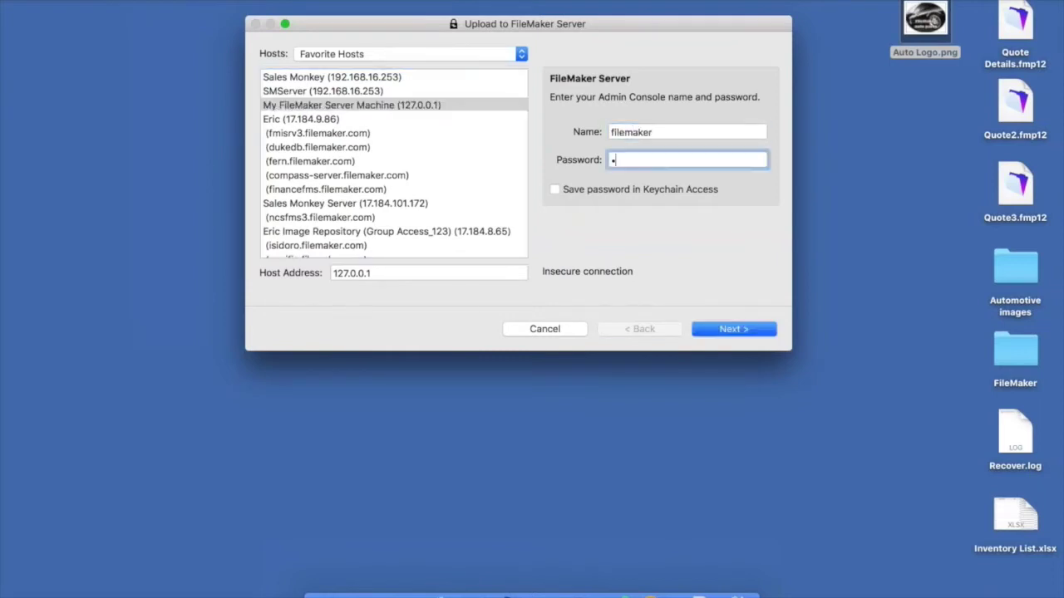
pyautogui.click(734, 330)
pyautogui.click(735, 330)
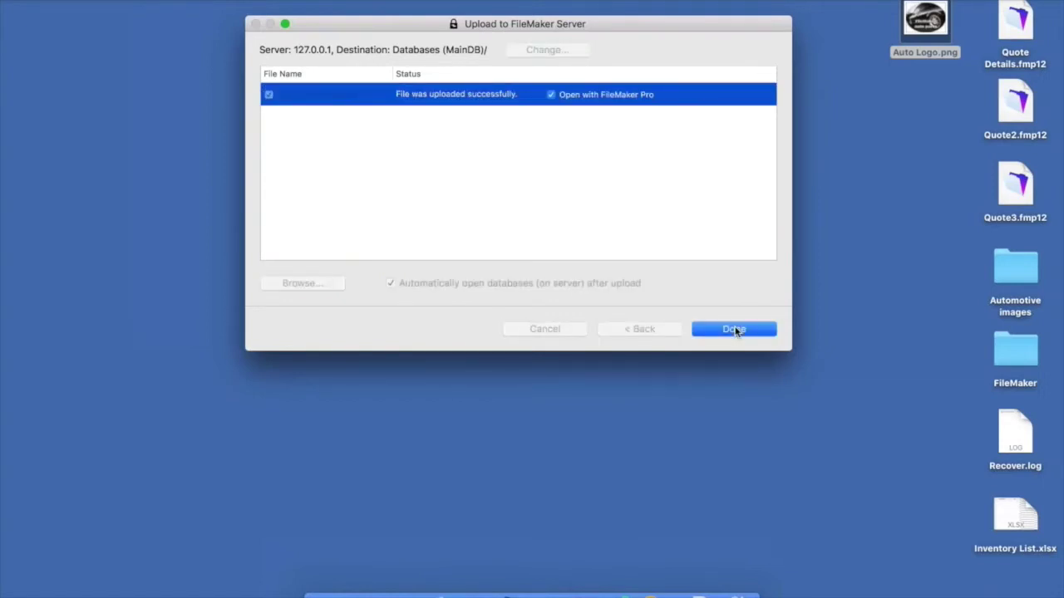
pyautogui.click(735, 330)
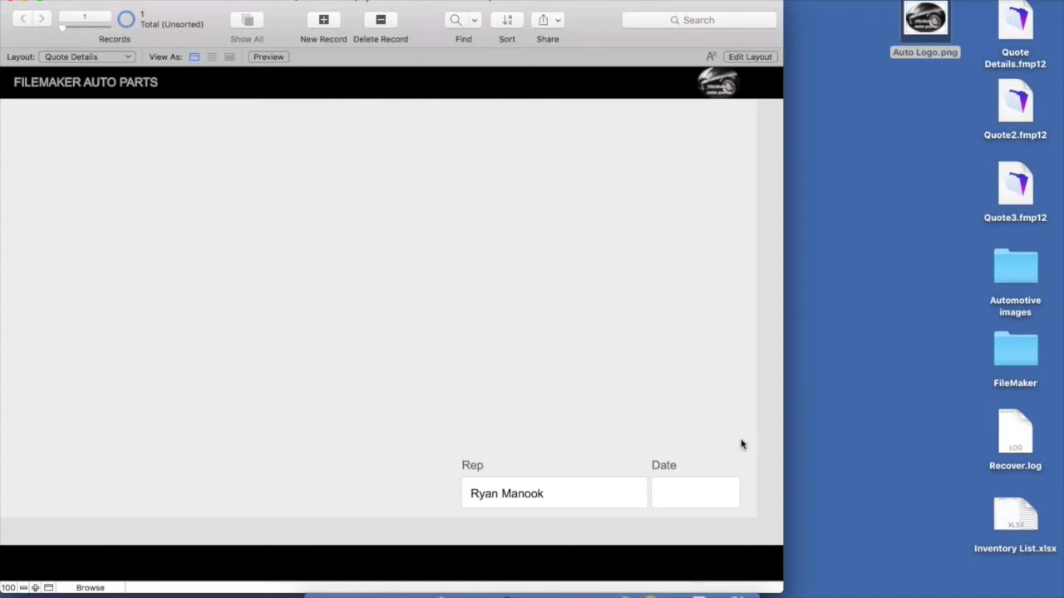
# Drag the hosted Quote Details window's bottom-right corner inward to shrink it slightly
pyautogui.moveTo(777, 578); pyautogui.dragTo(758, 562)
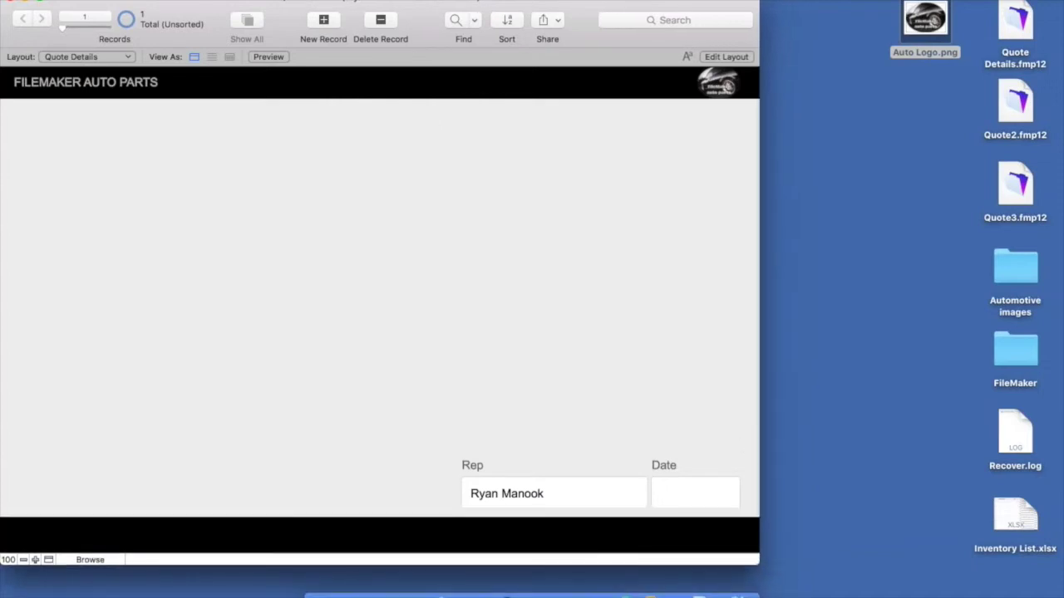
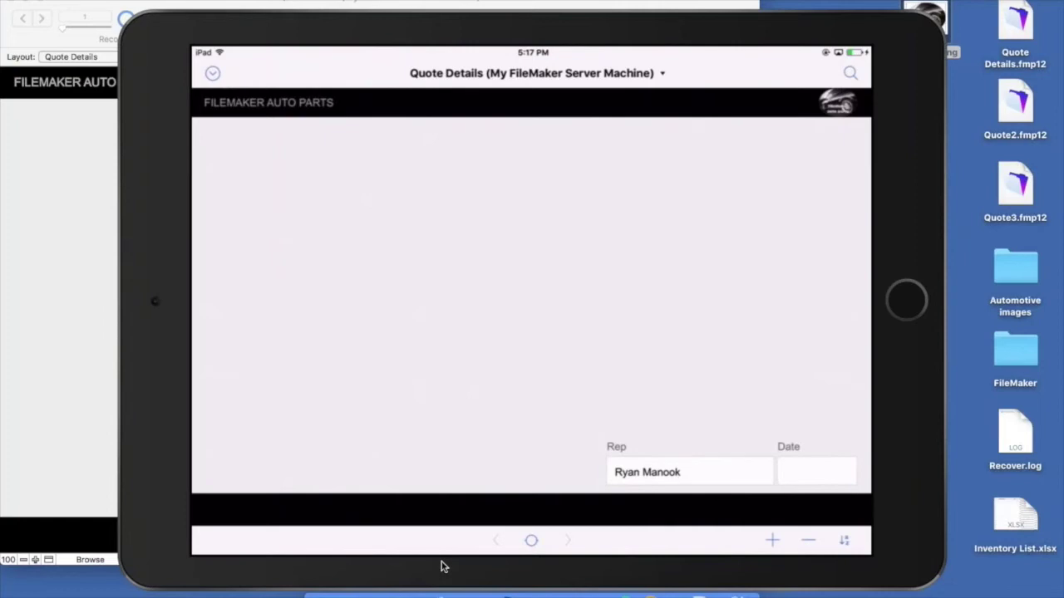
# On the iPad, replace the Rep field's name with another sales rep's name
pyautogui.press('BackSpace')
pyautogui.press('BackSpace')
pyautogui.press('BackSpace')
pyautogui.press('BackSpace')
pyautogui.press('BackSpace')
pyautogui.press('BackSpace')
pyautogui.press('BackSpace')
pyautogui.press('BackSpace')
pyautogui.press('BackSpace')
pyautogui.press('BackSpace')
pyautogui.press('BackSpace')
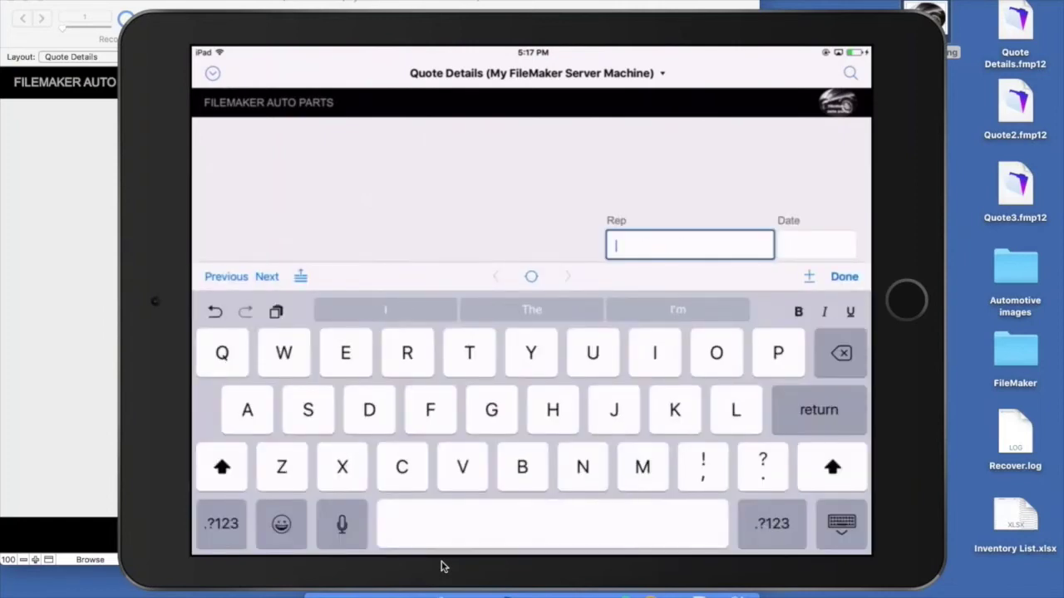
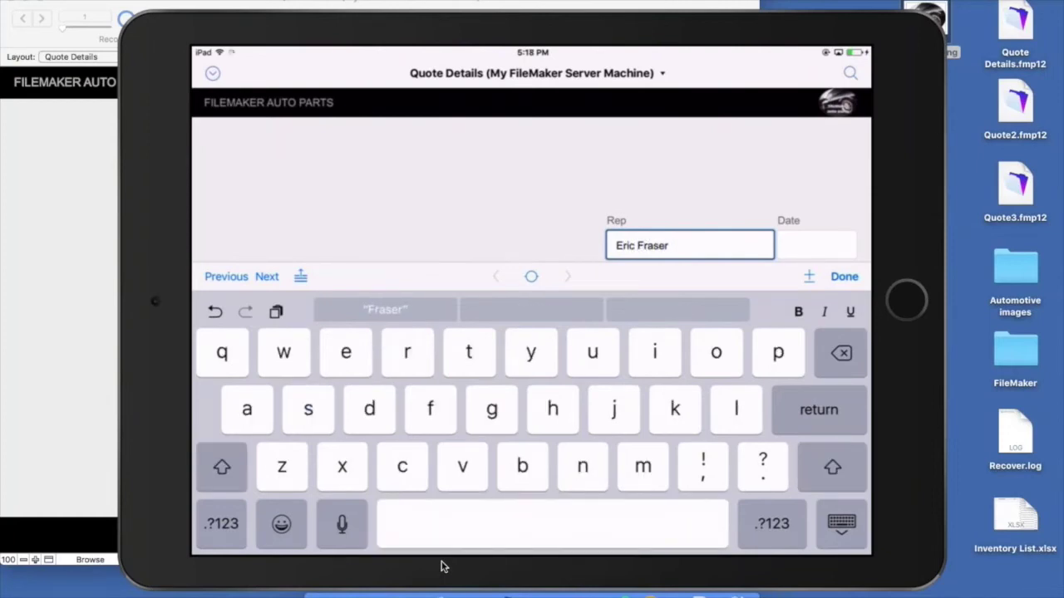
pyautogui.click(844, 276)
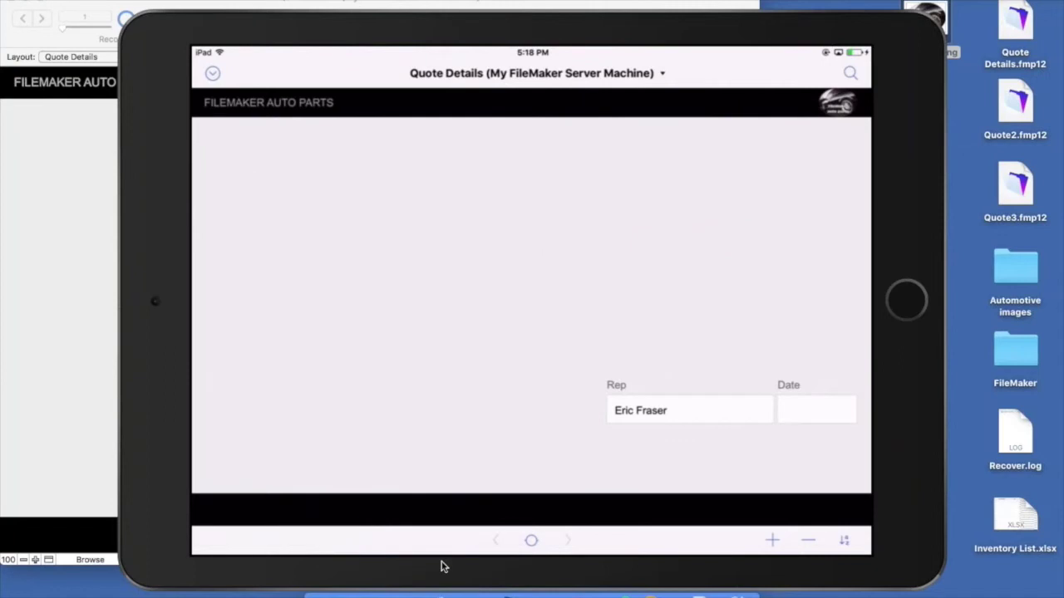
pyautogui.click(20, 468)
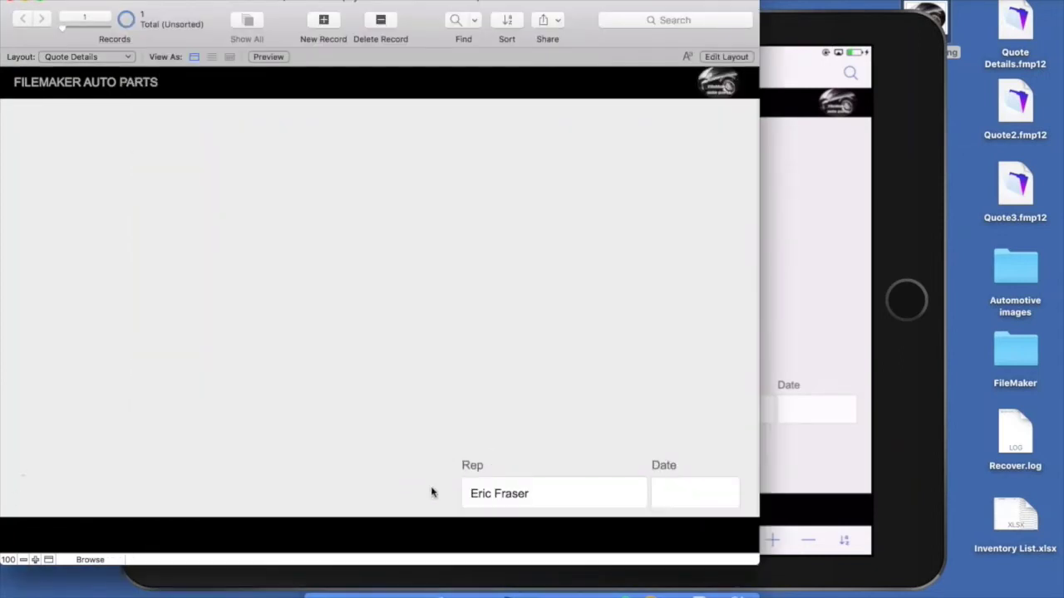
# Hide the Reflector iPad mirror and resize and reposition the FileMaker Pro window
pyautogui.moveTo(757, 404); pyautogui.dragTo(454, 391)
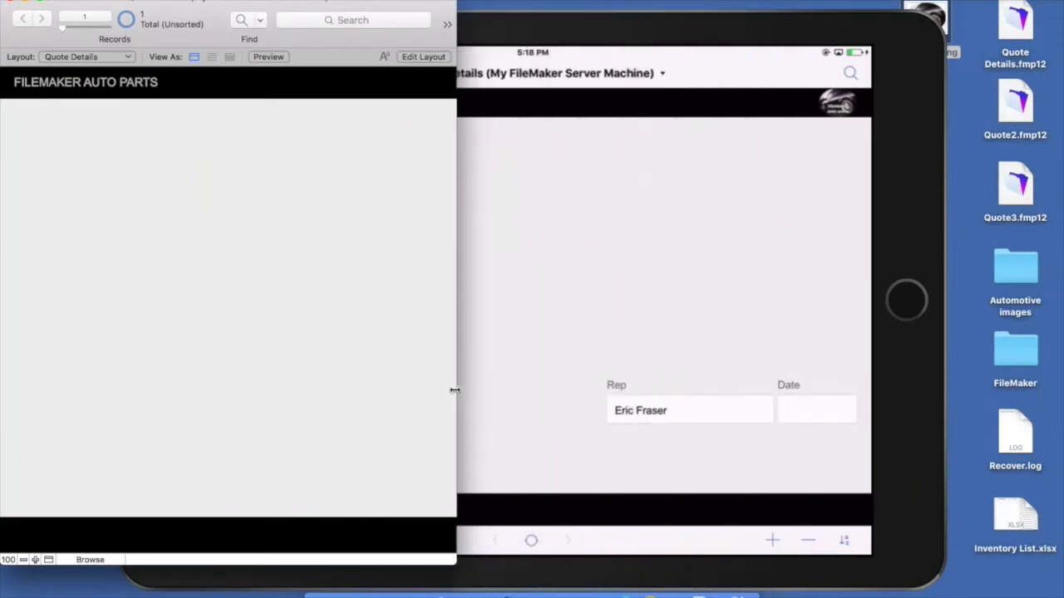
pyautogui.hscroll(5, 228, 333)
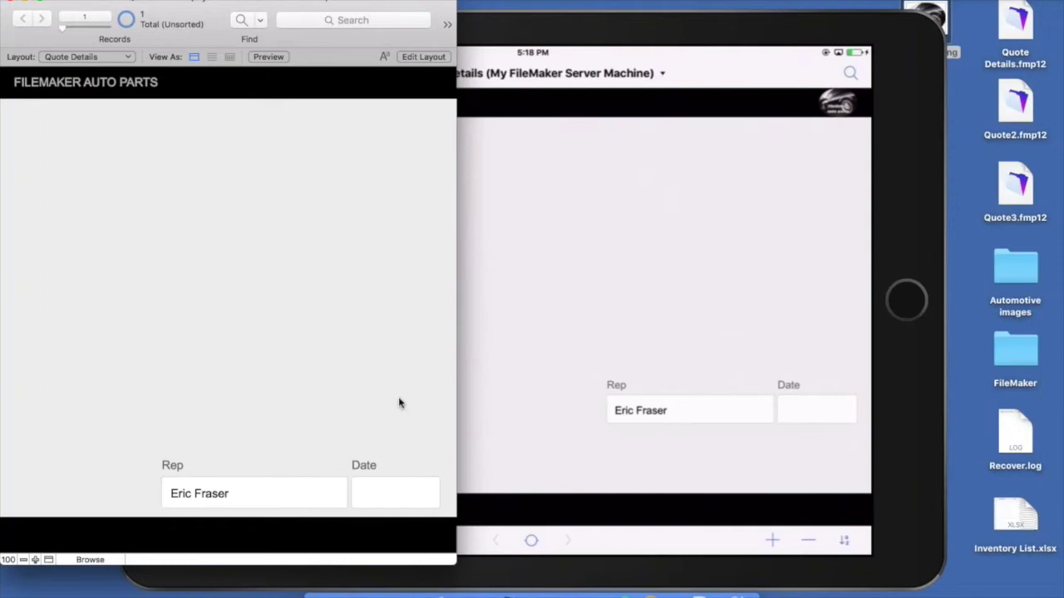
pyautogui.rightClick(506, 591)
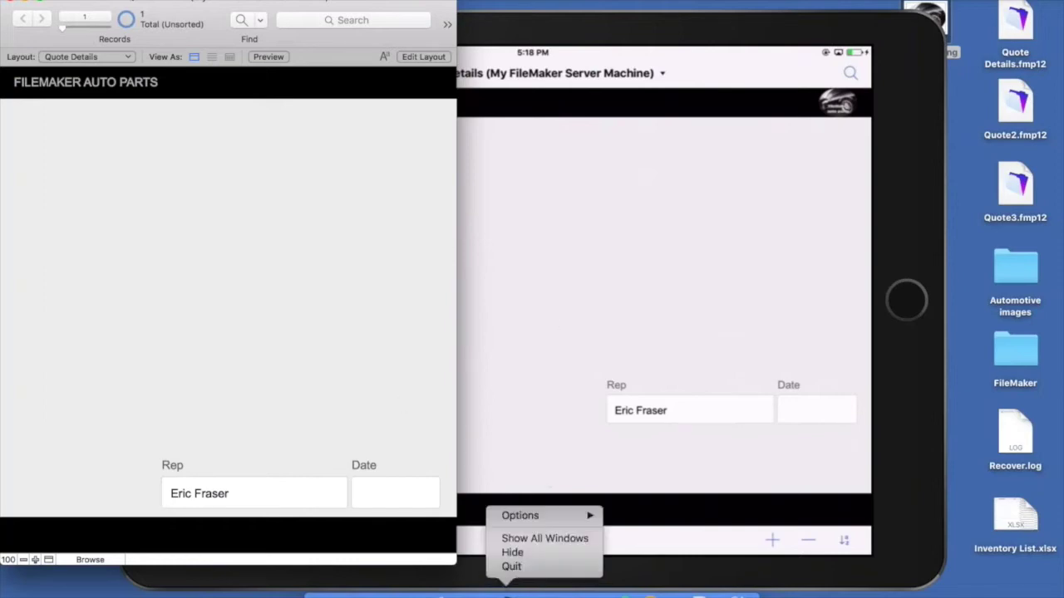
pyautogui.click(504, 554)
pyautogui.moveTo(459, 564); pyautogui.dragTo(773, 576)
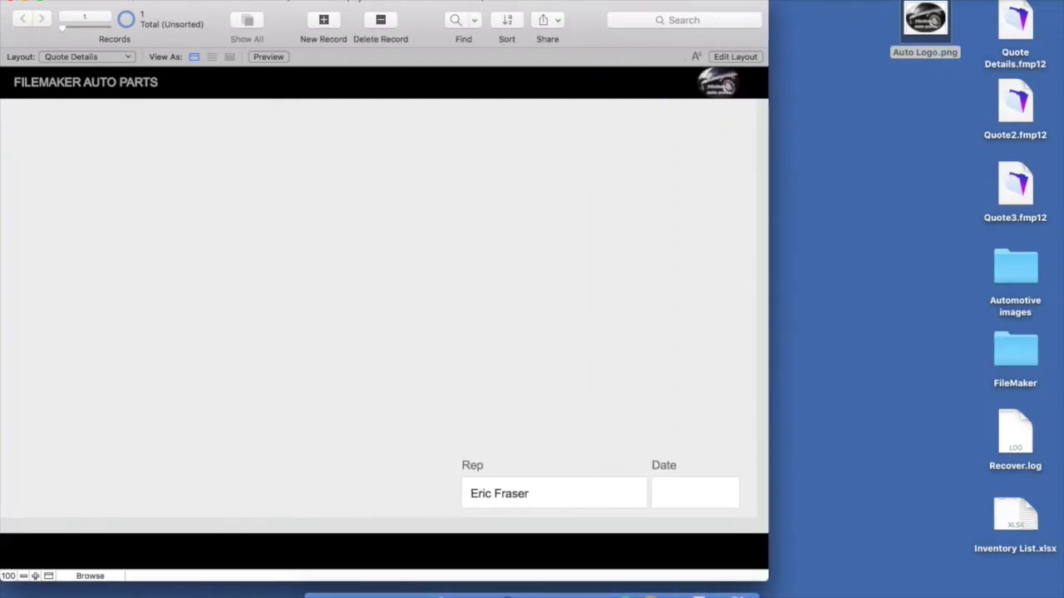
pyautogui.moveTo(590, 5); pyautogui.dragTo(649, 5)
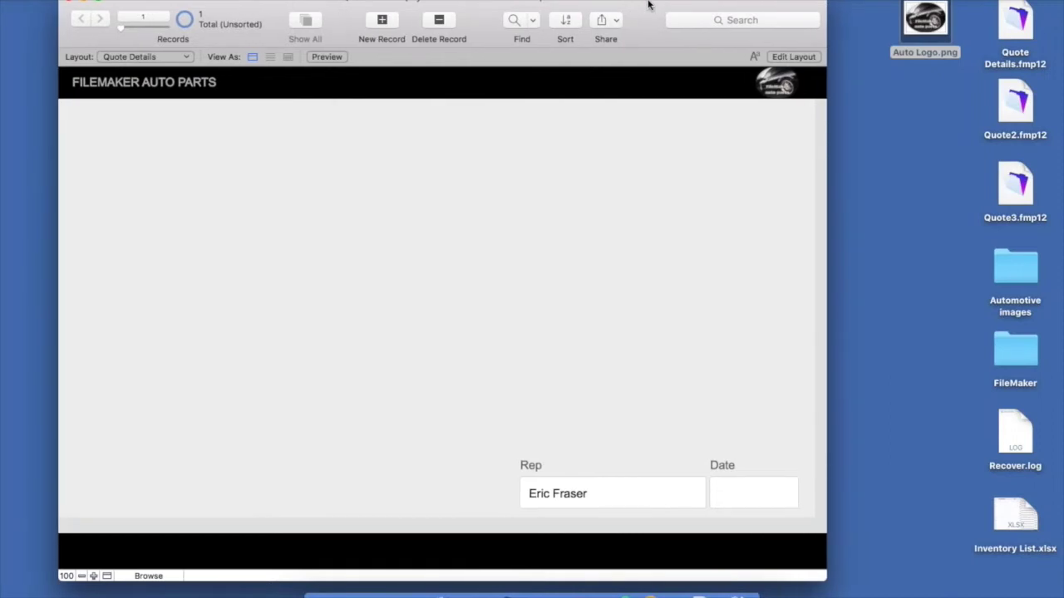
pyautogui.click(179, 2)
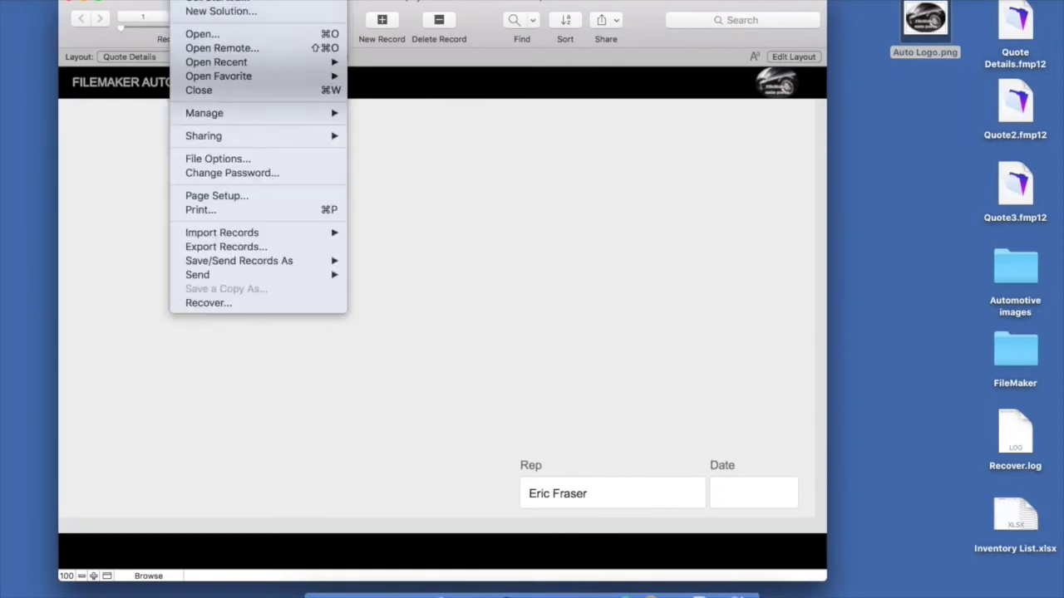
# Open Manage Security and view the file's extended privileges
pyautogui.moveTo(286, 112)
pyautogui.click(371, 127)
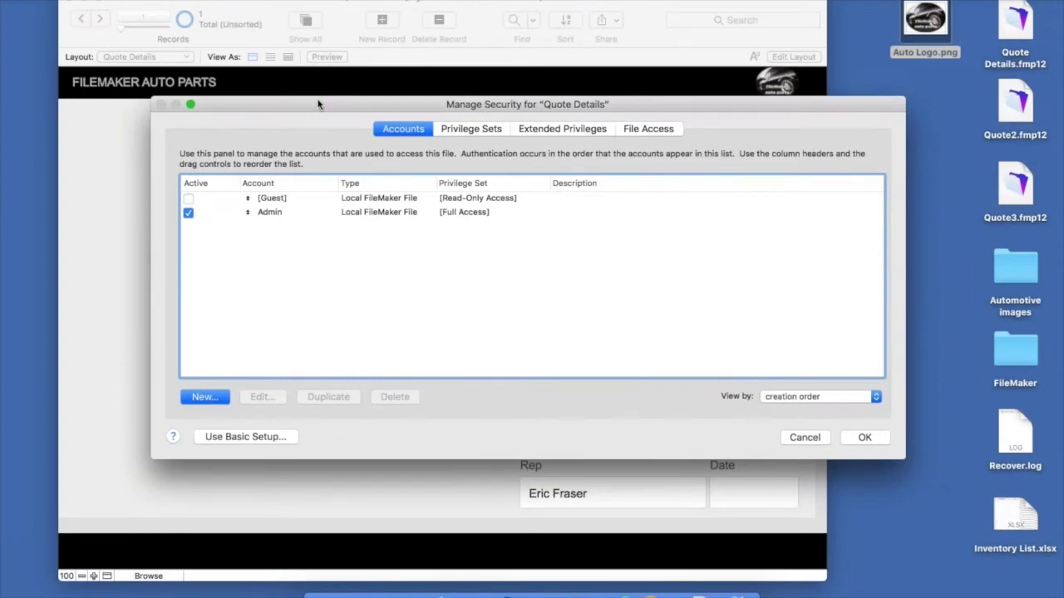
pyautogui.click(471, 129)
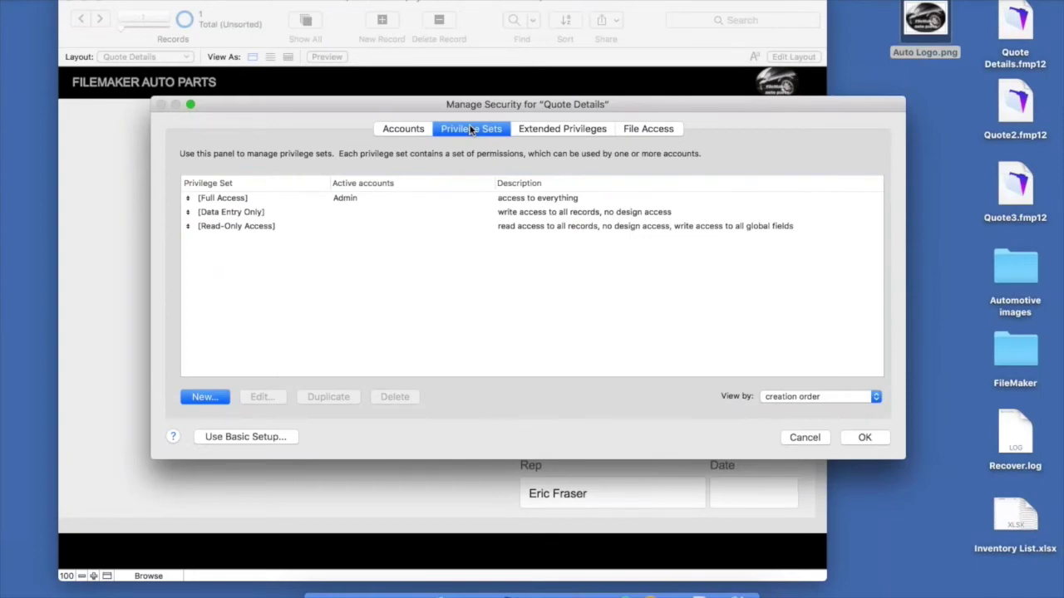
pyautogui.click(545, 131)
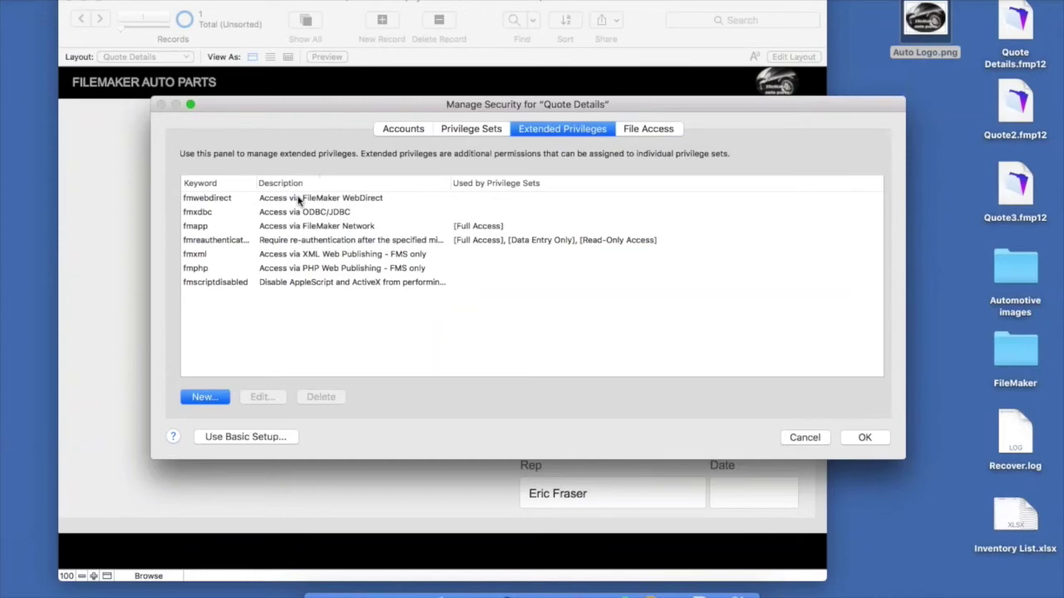
# Enable fmwebdirect for [Full Access], save, and allow accounts without passwords
pyautogui.click(299, 200)
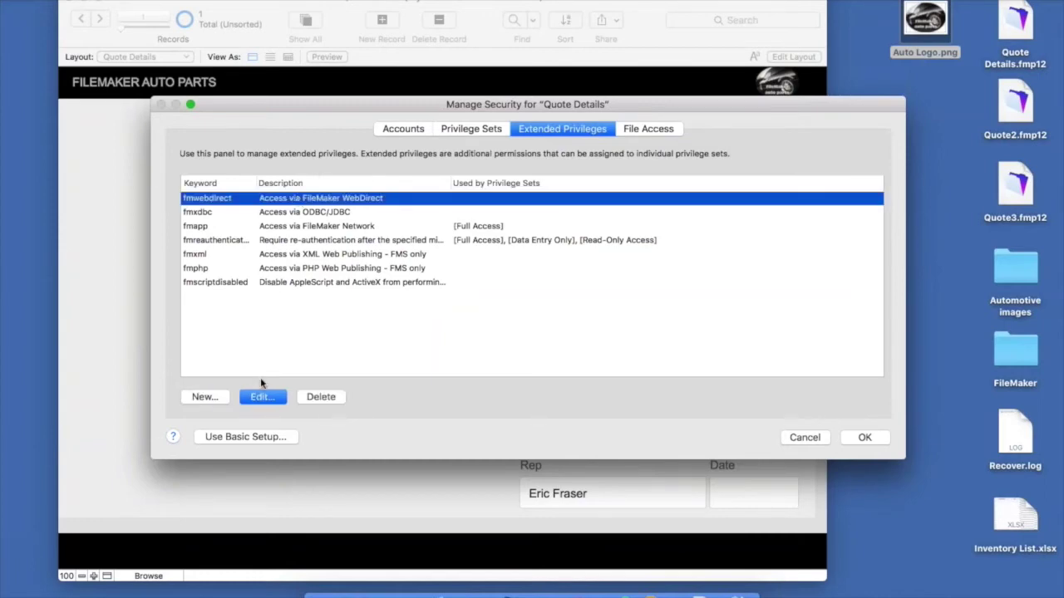
pyautogui.click(260, 397)
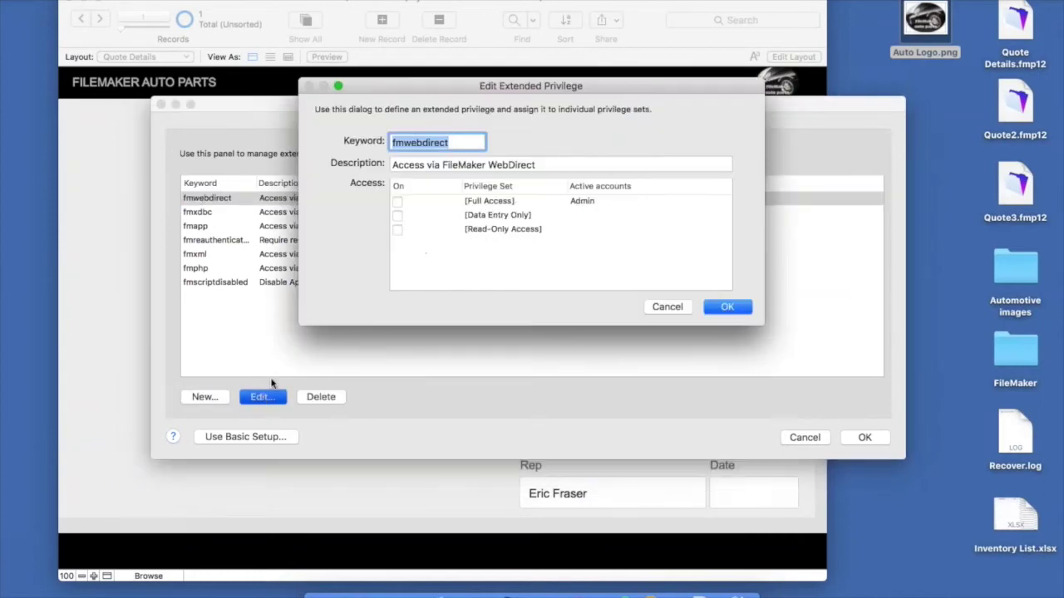
pyautogui.click(399, 203)
pyautogui.click(397, 202)
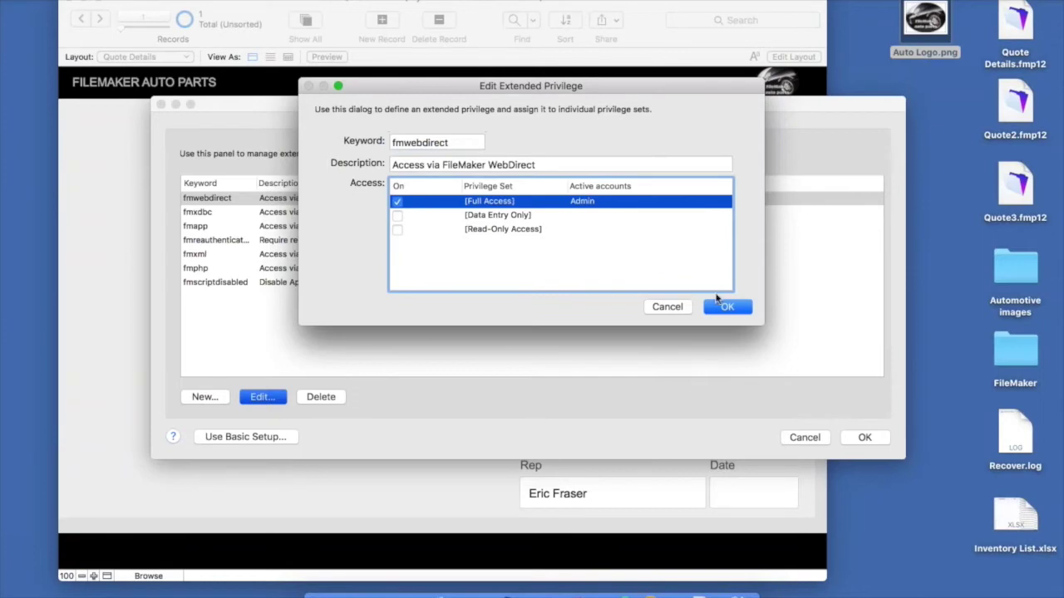
pyautogui.click(726, 307)
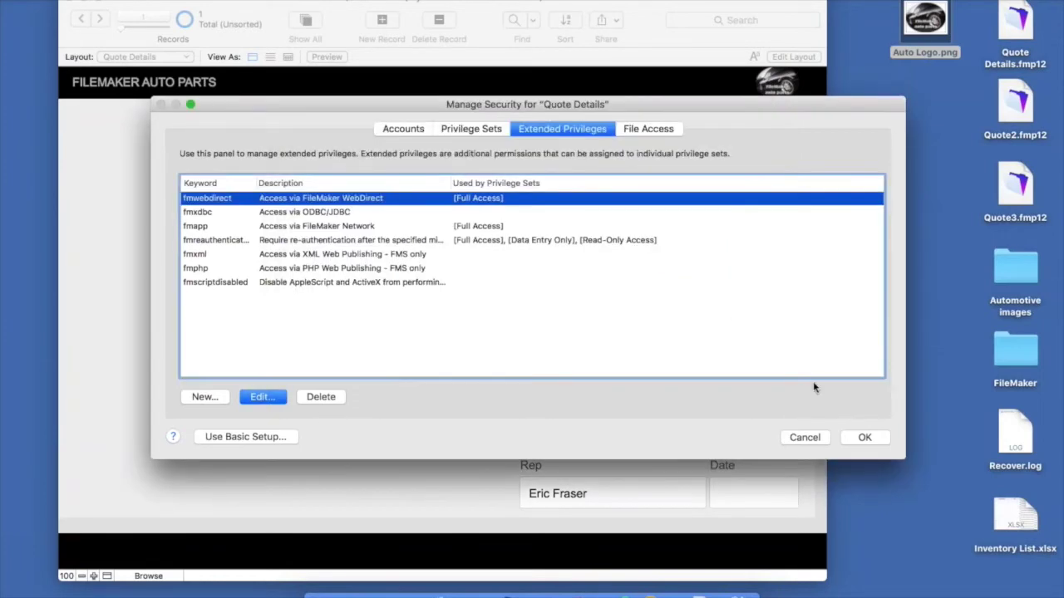
pyautogui.click(864, 437)
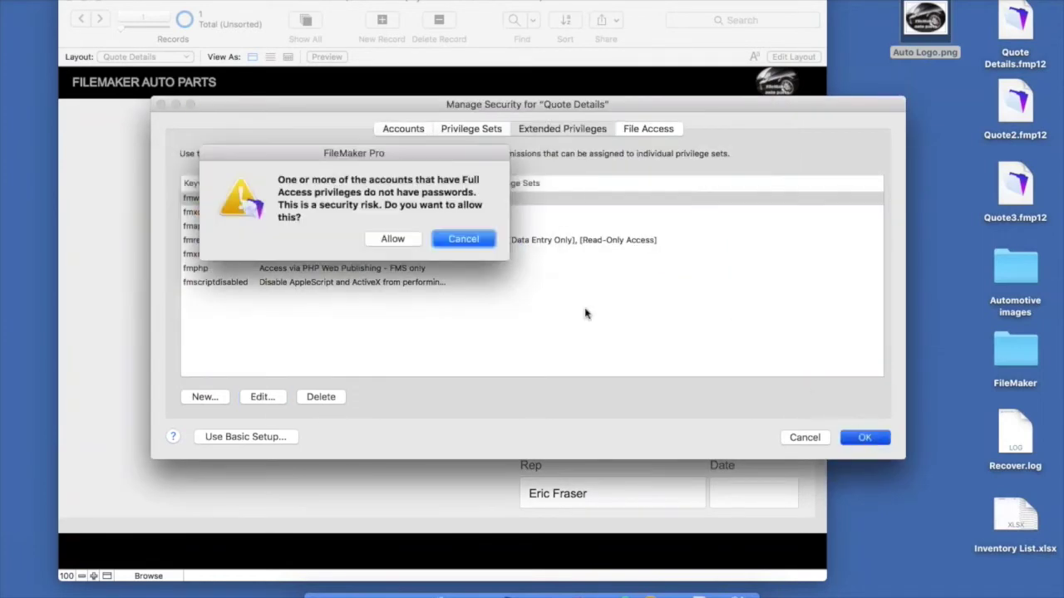
pyautogui.click(402, 240)
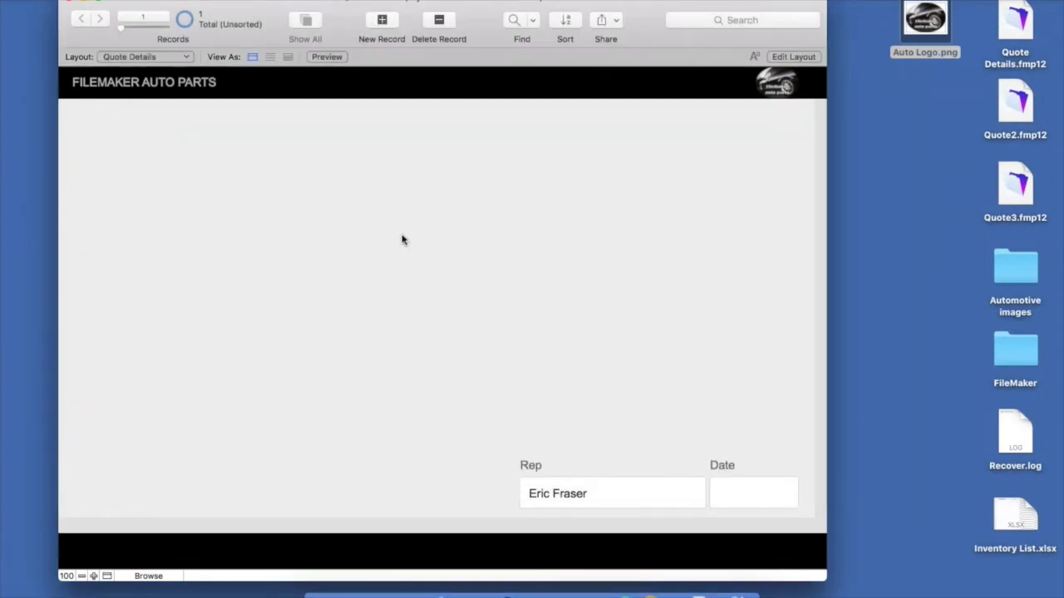
# Open 127.0.0.1/fmi/webd in Safari and launch the Quote Details database
pyautogui.click(85, 4)
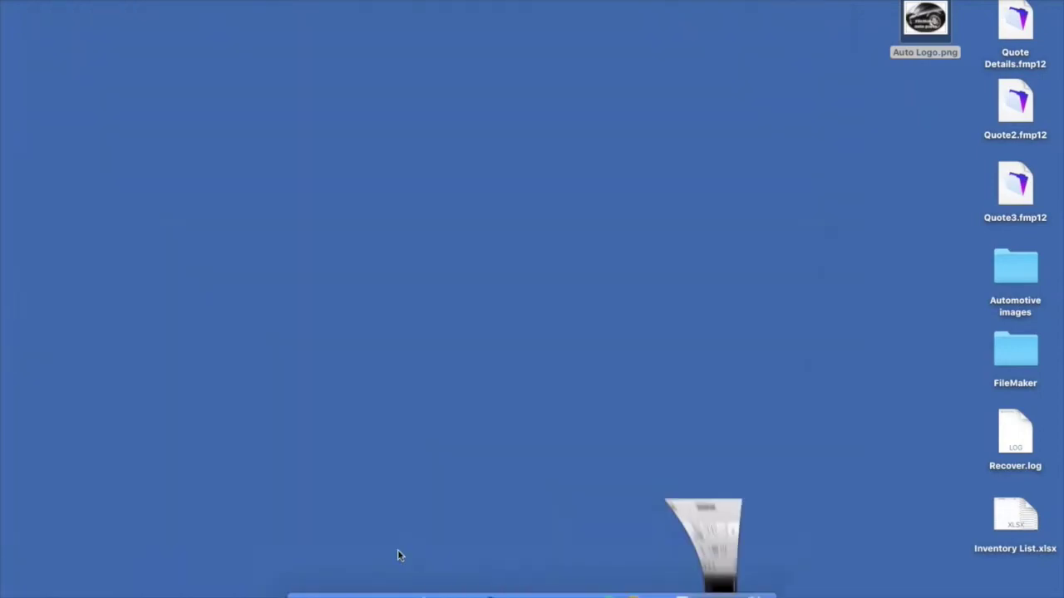
pyautogui.click(378, 593)
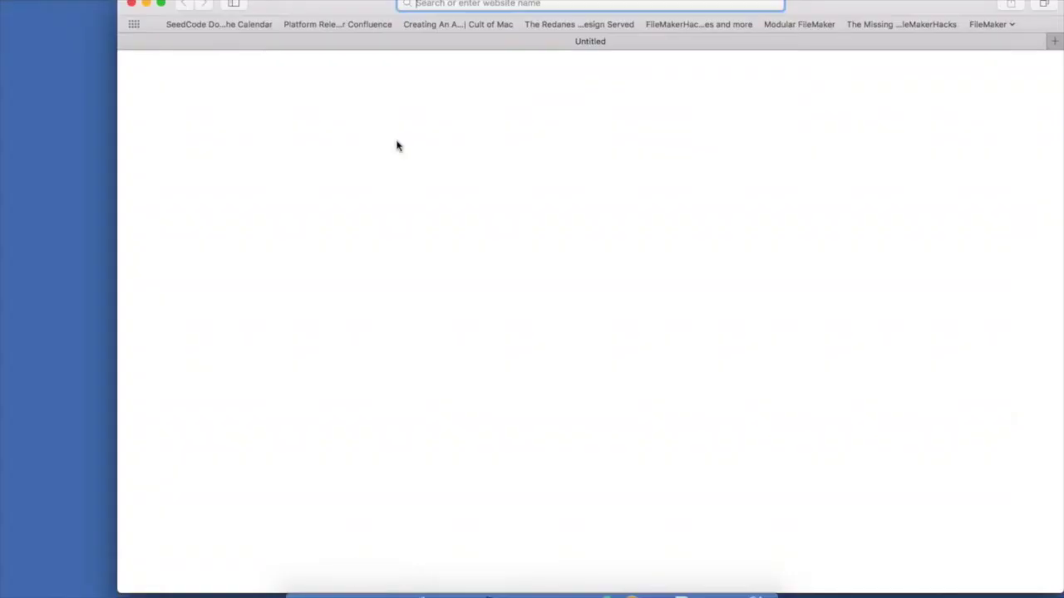
pyautogui.write('12')
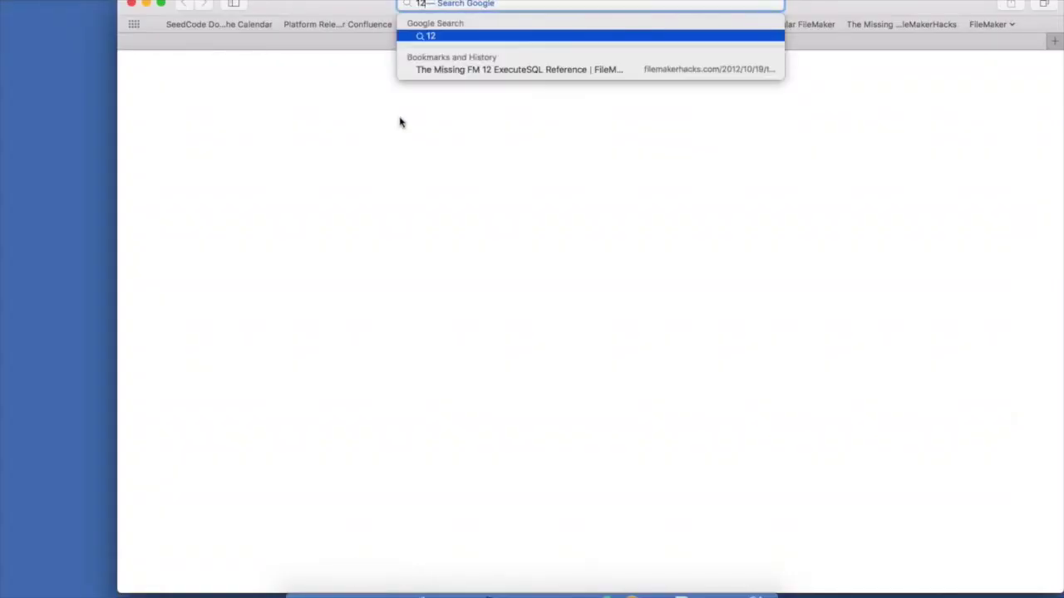
pyautogui.write('7.0.0.1')
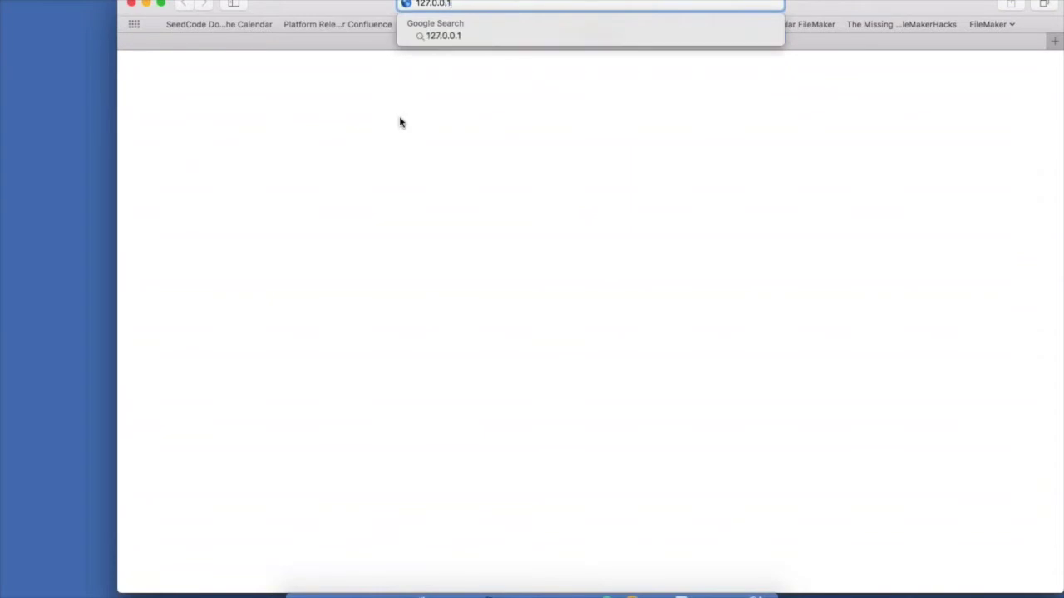
pyautogui.write('/fmi/webd')
pyautogui.press('Return')
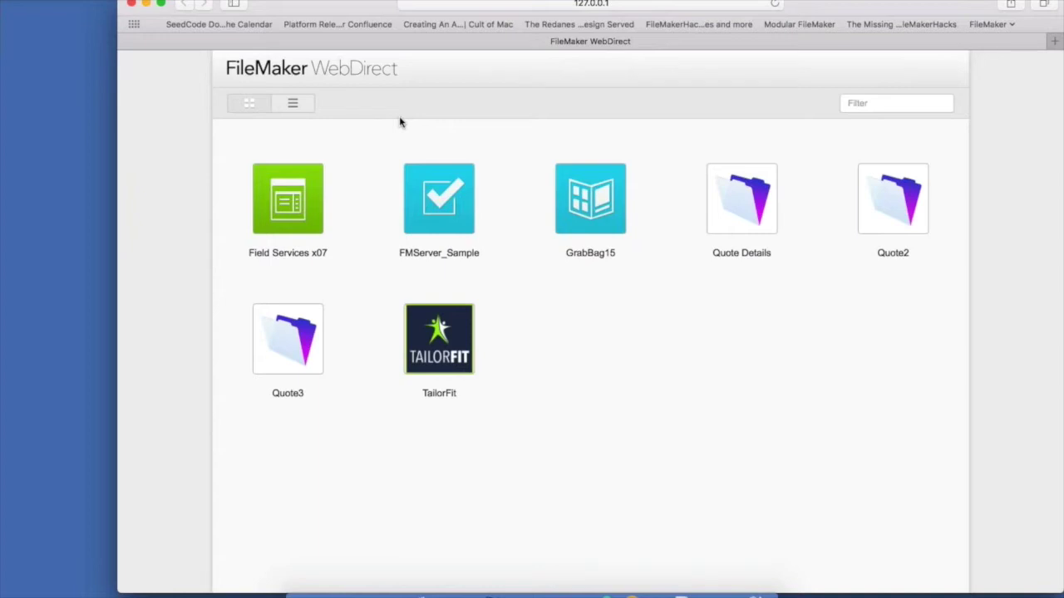
pyautogui.click(739, 207)
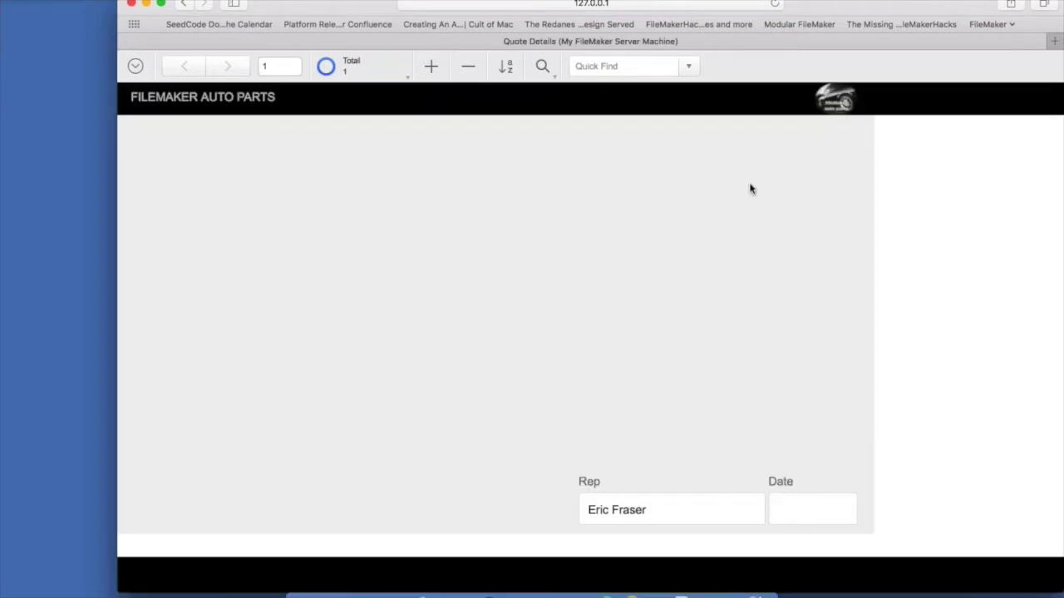
# Move and resize the Safari WebDirect window to a smaller size
pyautogui.moveTo(865, 7); pyautogui.dragTo(794, 8)
pyautogui.moveTo(987, 218); pyautogui.dragTo(803, 203)
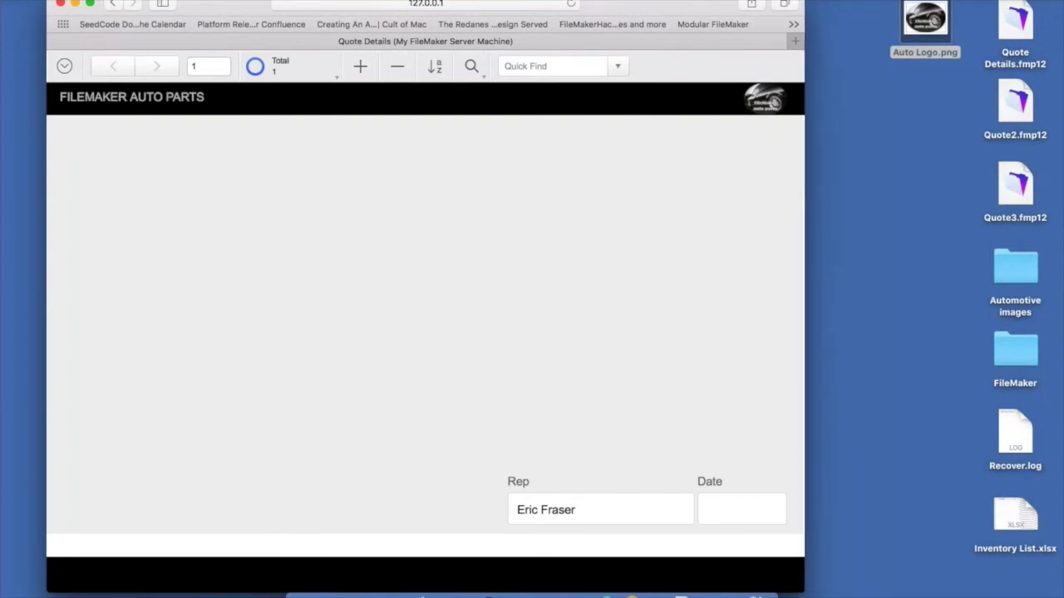
pyautogui.moveTo(802, 595); pyautogui.dragTo(798, 568)
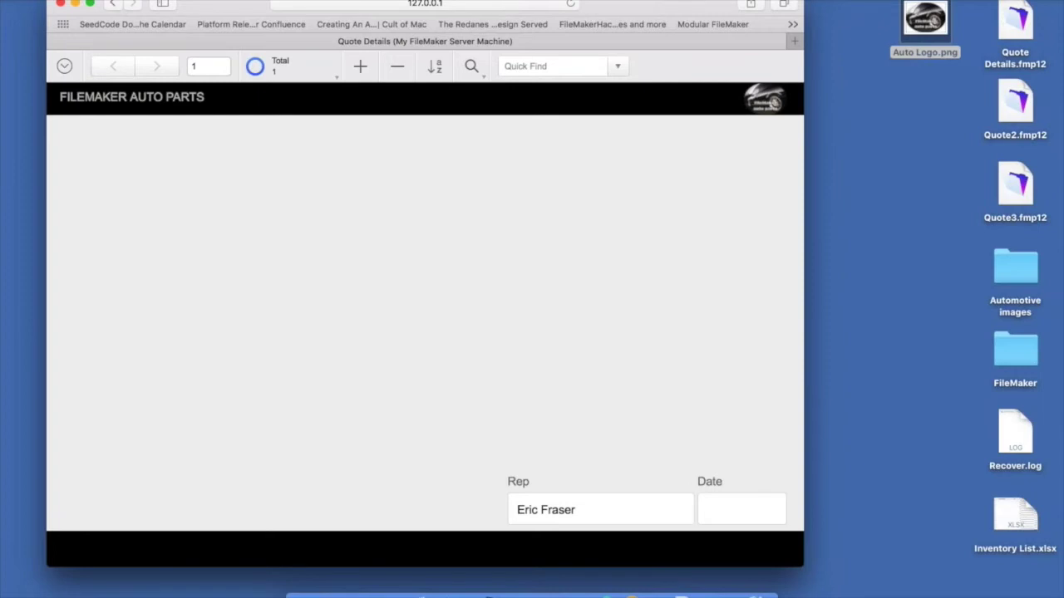
# In WebDirect, replace the Rep field with another sales rep's name
pyautogui.click(627, 512)
pyautogui.press('BackSpace')
pyautogui.press('BackSpace')
pyautogui.press('BackSpace')
pyautogui.press('BackSpace')
pyautogui.press('BackSpace')
pyautogui.press('BackSpace')
pyautogui.press('BackSpace')
pyautogui.press('BackSpace')
pyautogui.press('BackSpace')
pyautogui.press('BackSpace')
pyautogui.press('BackSpace')
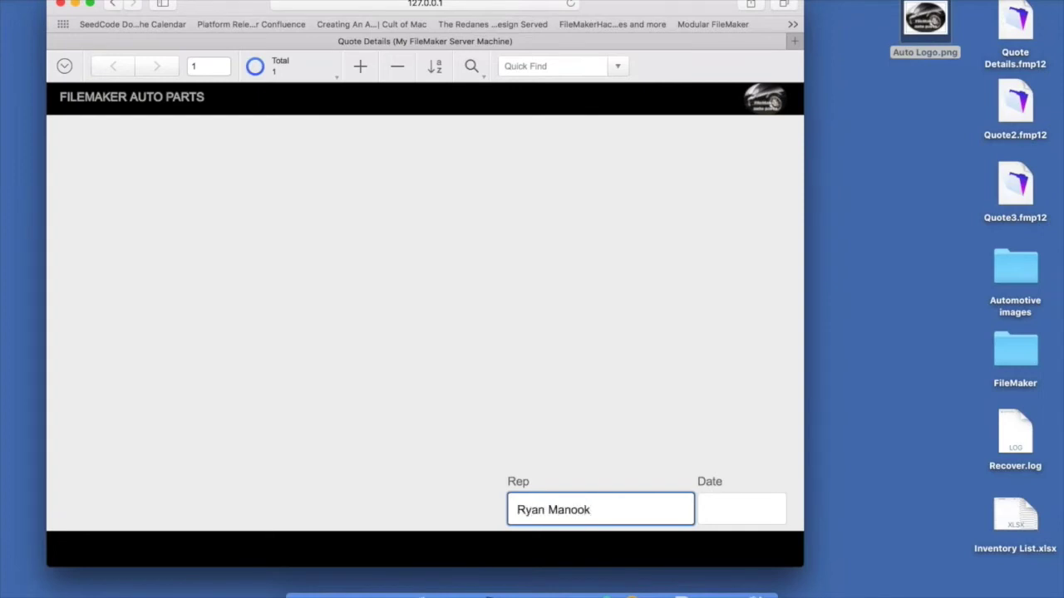
pyautogui.click(634, 462)
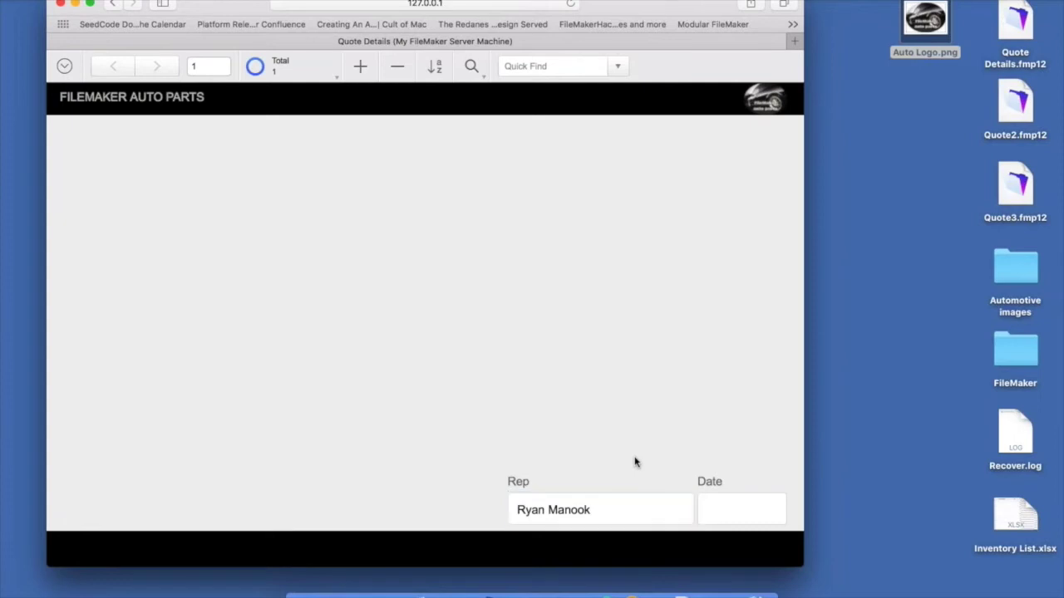
# Arrange FileMaker Pro and Safari side by side to compare, then close Safari
pyautogui.click(722, 594)
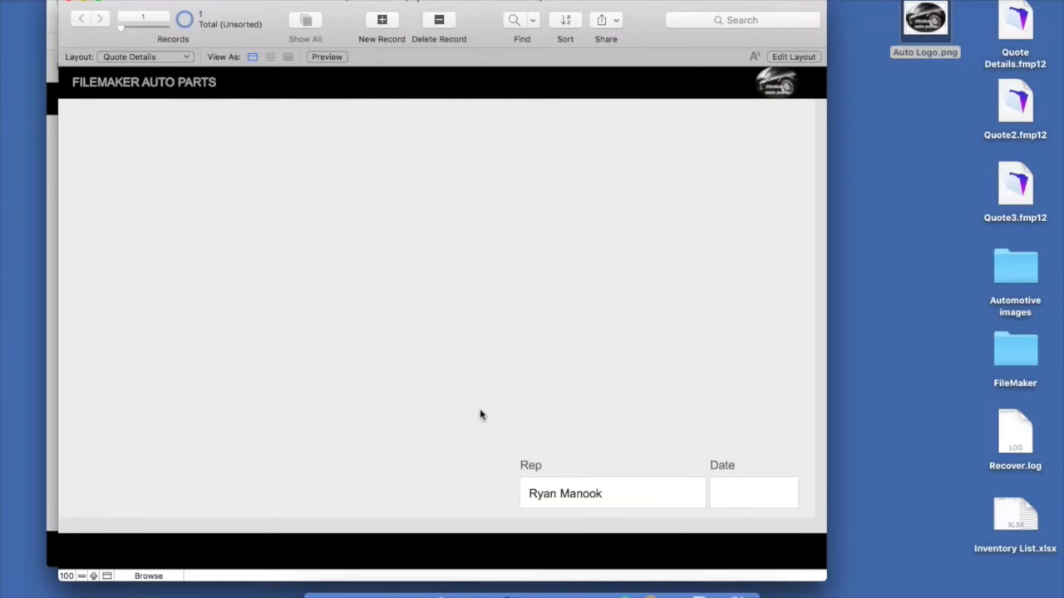
pyautogui.moveTo(477, 9); pyautogui.dragTo(445, 11)
pyautogui.click(790, 70)
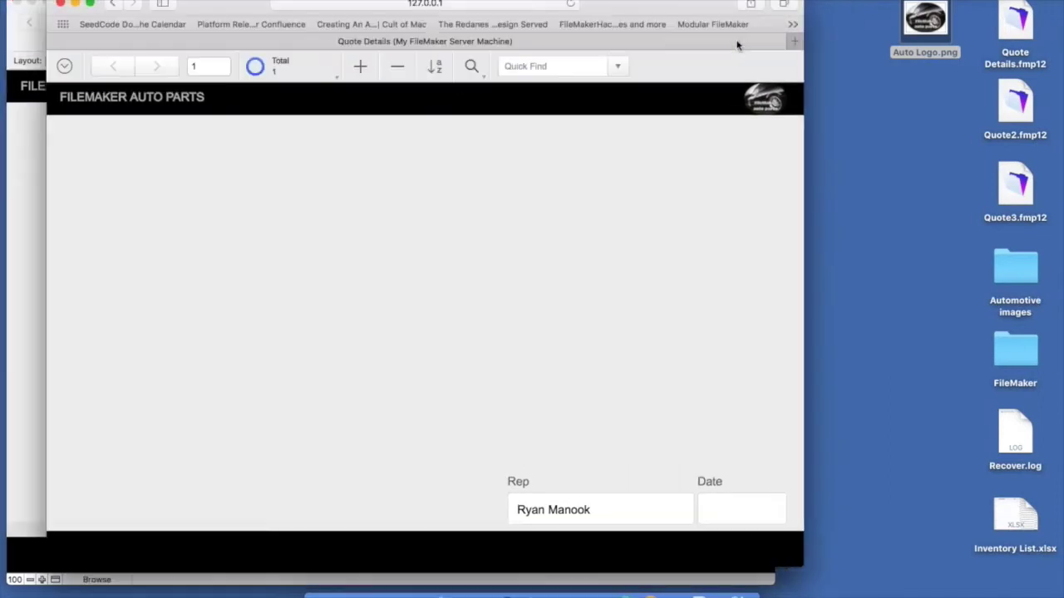
pyautogui.moveTo(615, 7); pyautogui.dragTo(873, 6)
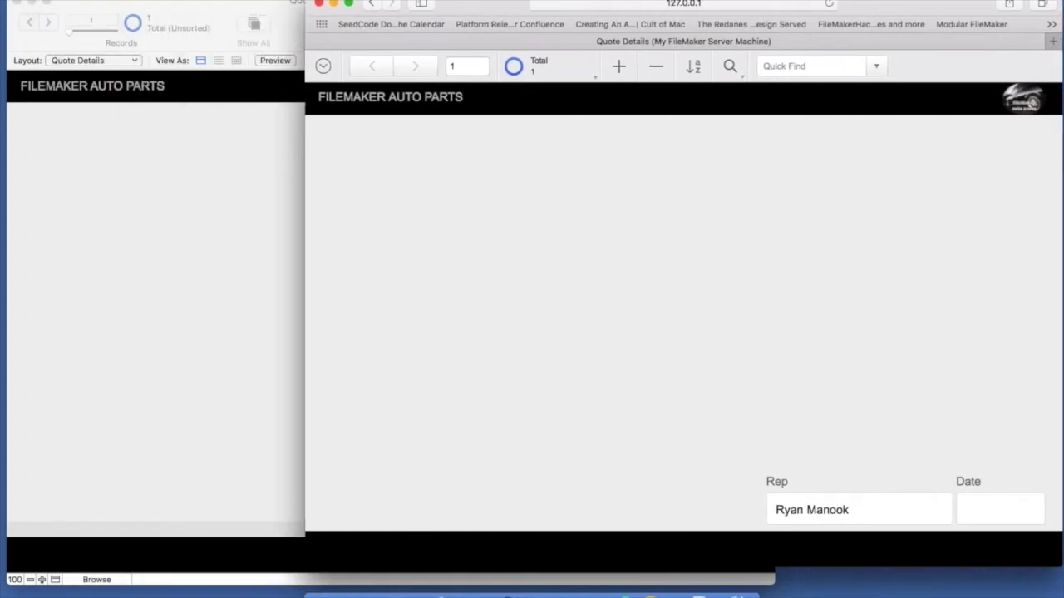
pyautogui.click(251, 237)
pyautogui.moveTo(775, 341); pyautogui.dragTo(761, 341)
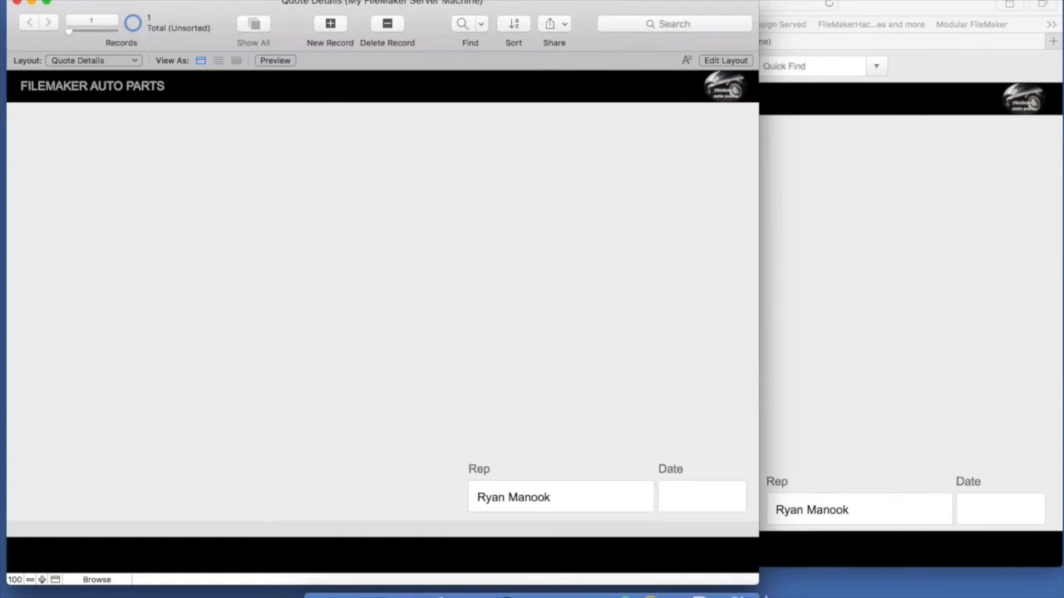
pyautogui.moveTo(758, 585); pyautogui.dragTo(759, 573)
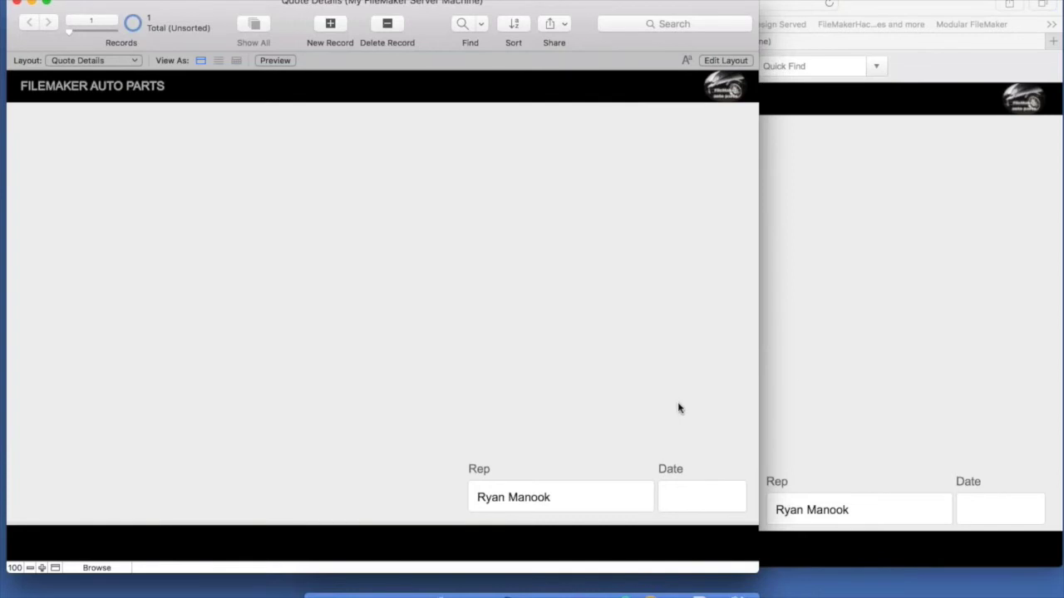
pyautogui.click(801, 384)
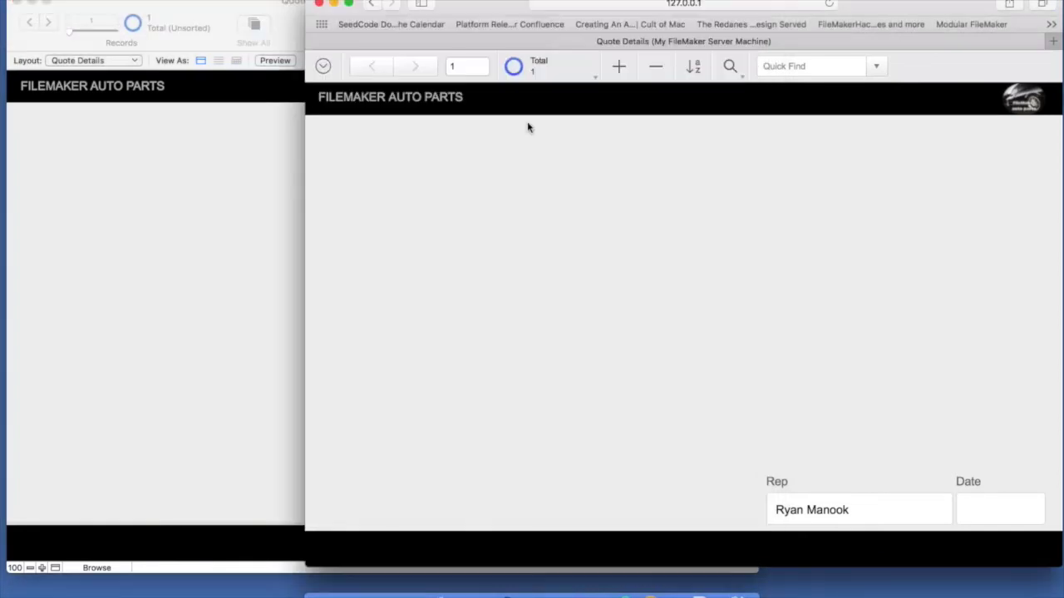
pyautogui.click(318, 5)
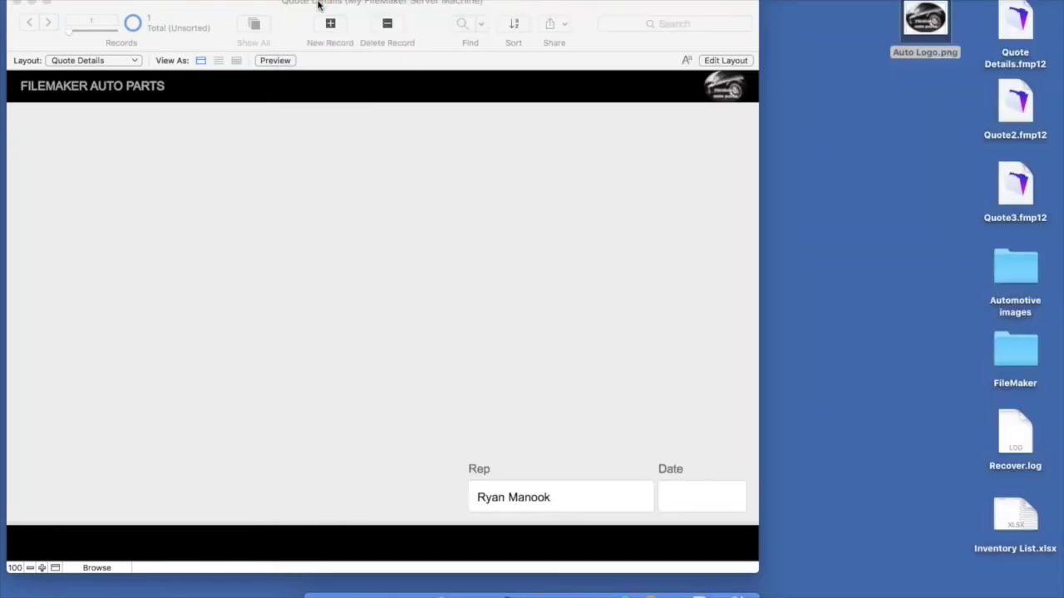
# Nudge the FileMaker Pro window and switch to the Keynote presentation
pyautogui.moveTo(321, 5); pyautogui.dragTo(422, 2)
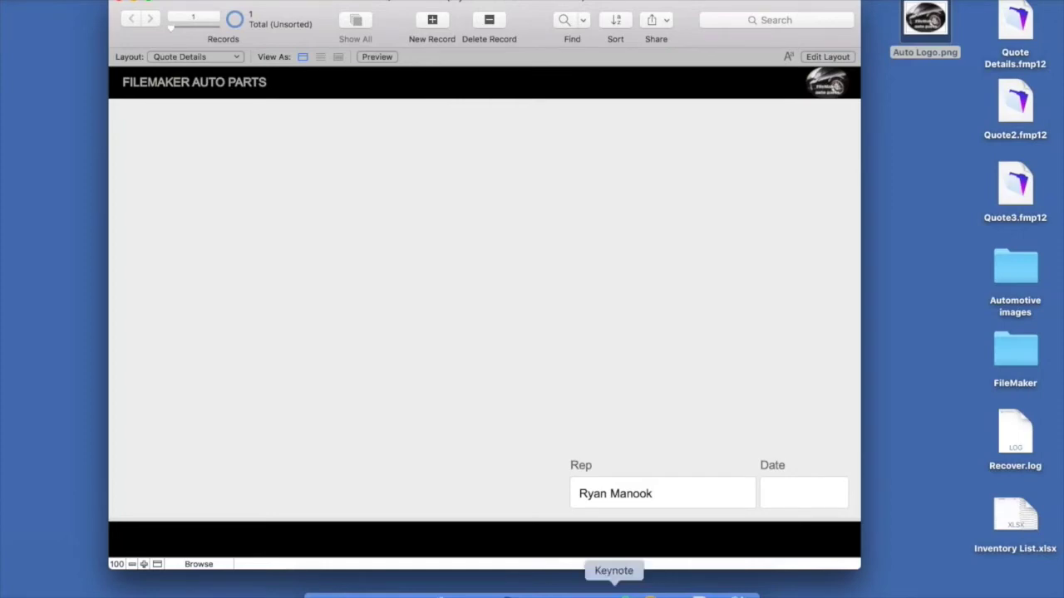
pyautogui.click(613, 591)
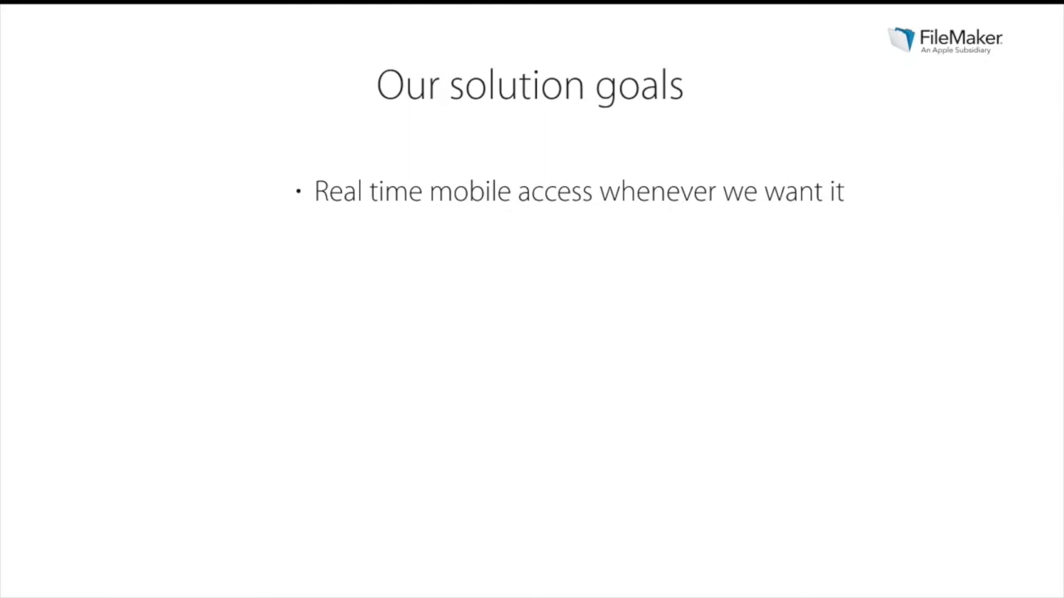
# Advance the slide build to reveal 'Captures our business workflow'
pyautogui.press('Right')
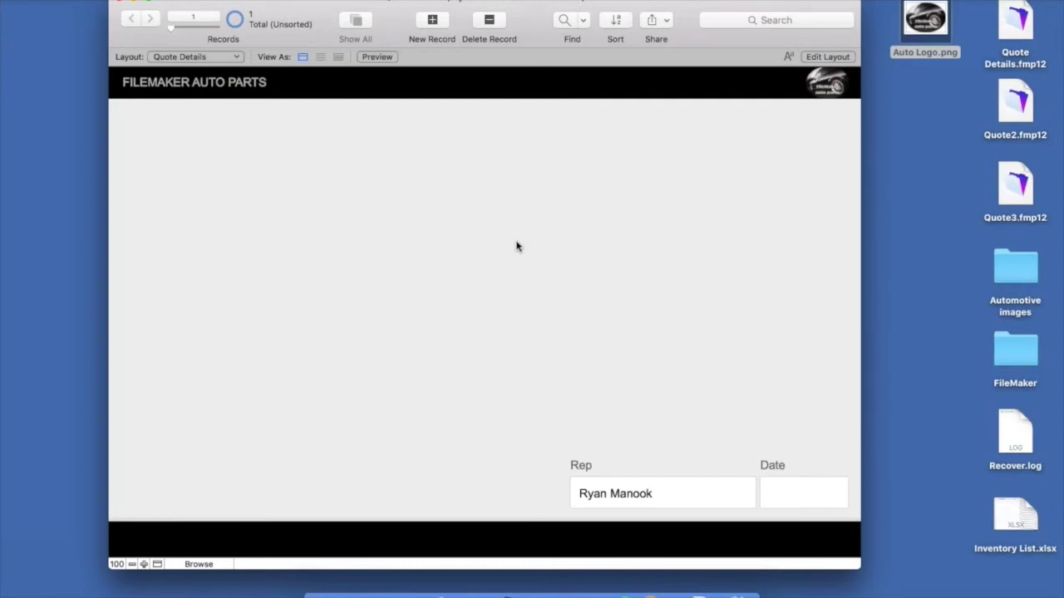
# Import Inventory List.xlsx into a new Inventory List table, using the first row as field names
pyautogui.click(190, 0)
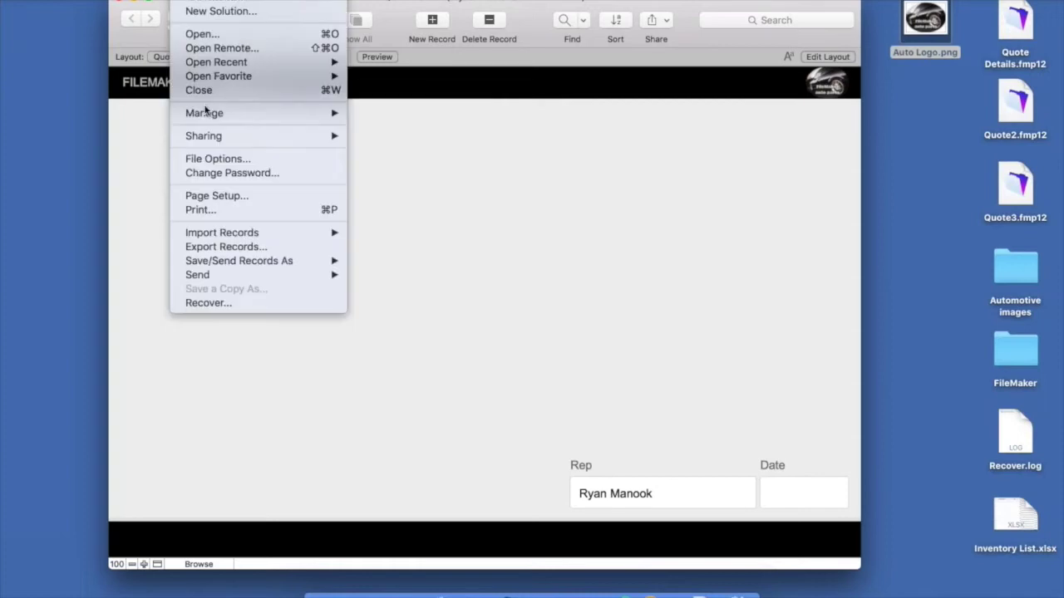
pyautogui.moveTo(225, 233)
pyautogui.click(359, 233)
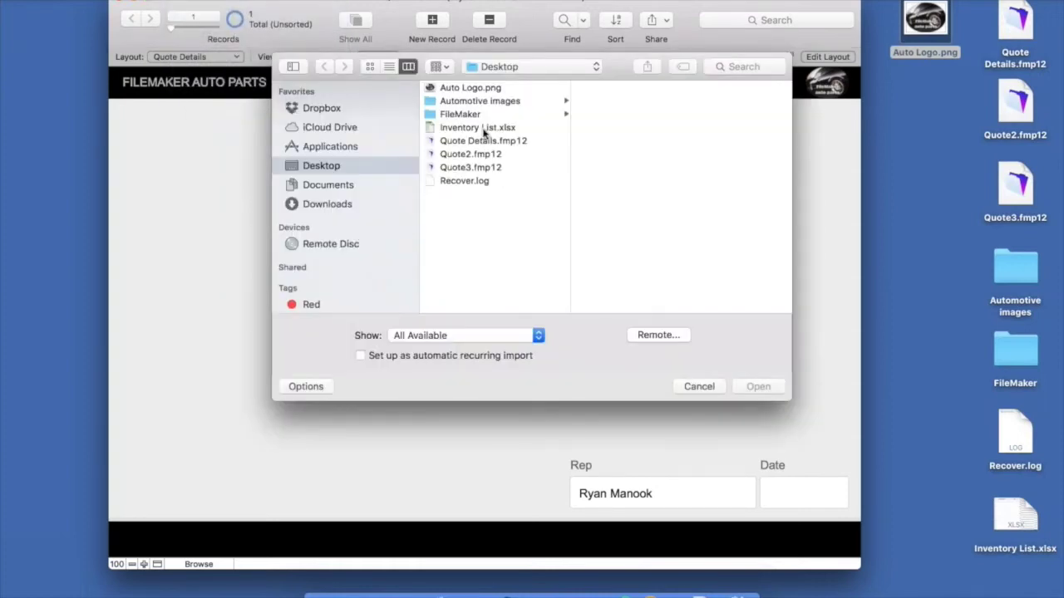
pyautogui.click(484, 132)
pyautogui.click(756, 387)
pyautogui.click(452, 31)
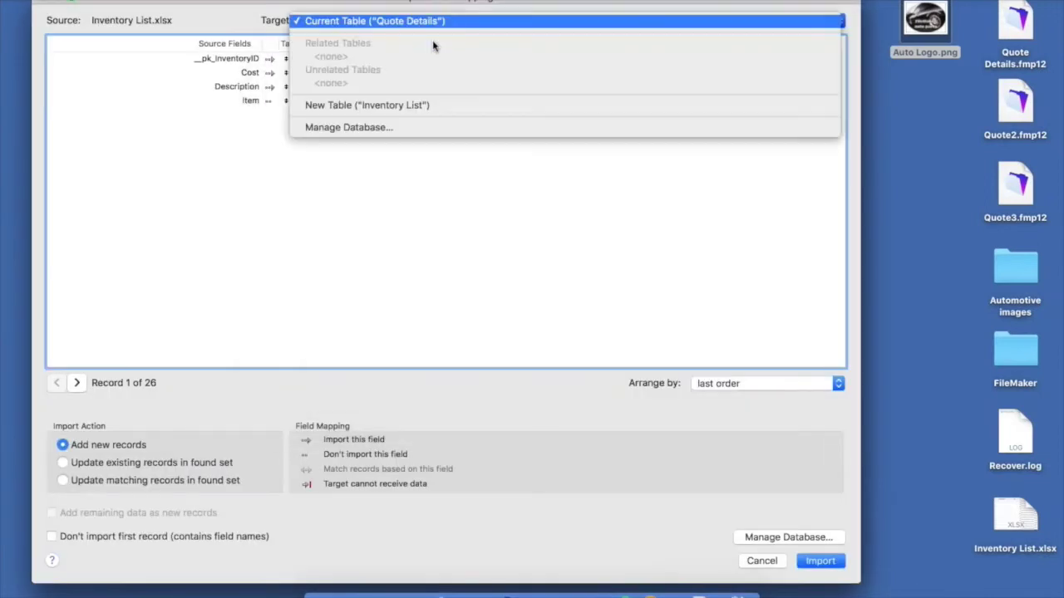
pyautogui.click(409, 106)
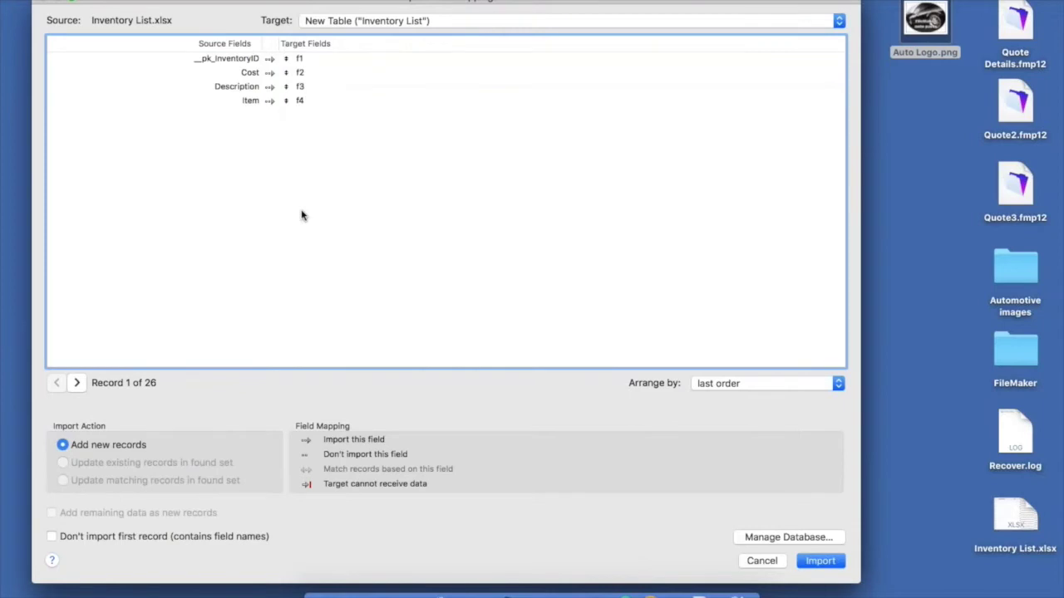
pyautogui.click(65, 532)
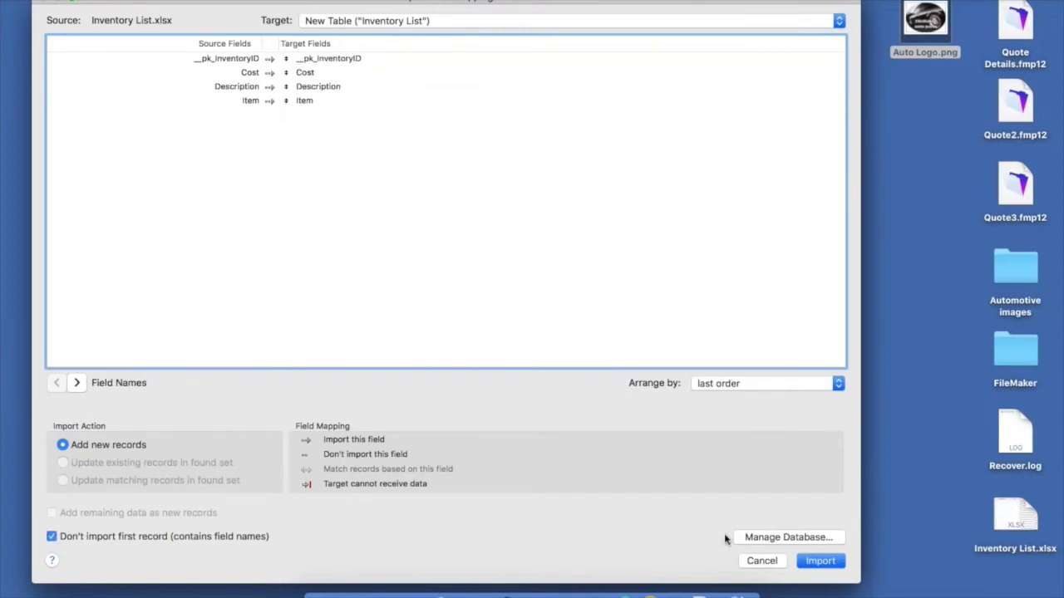
pyautogui.click(814, 561)
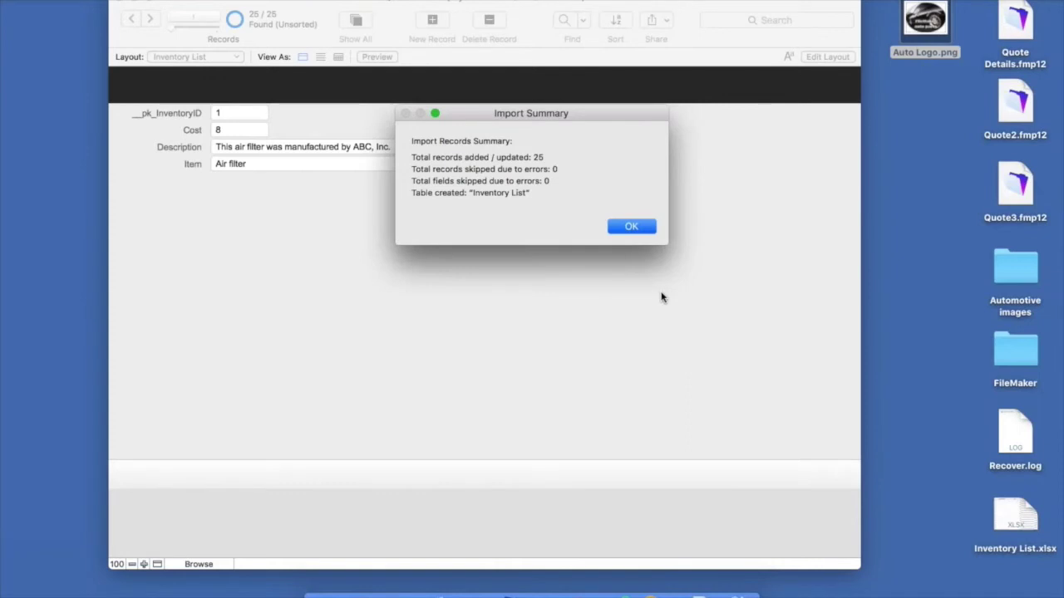
pyautogui.click(630, 227)
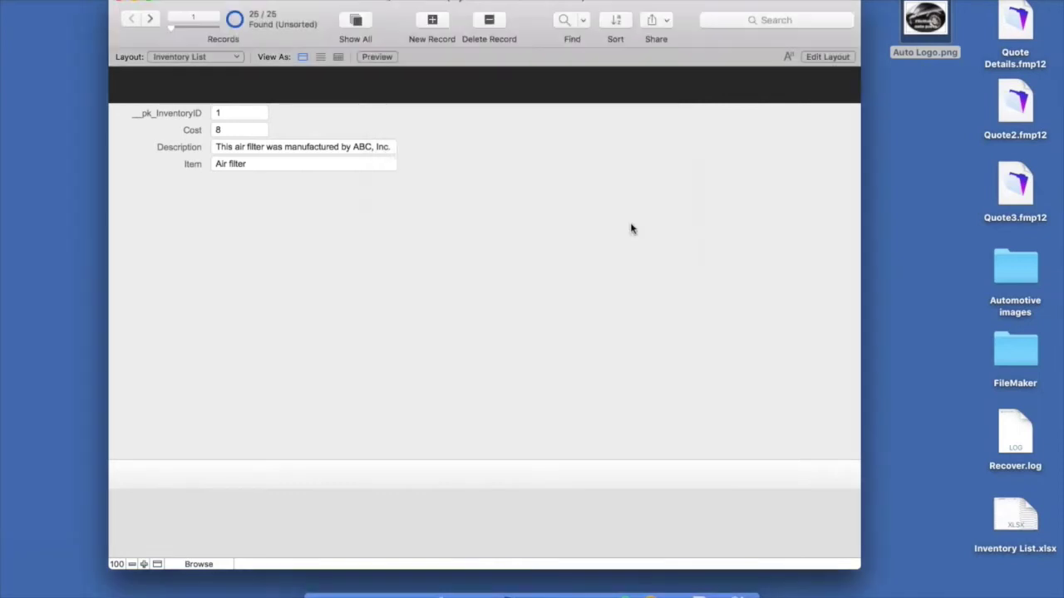
# Switch the Inventory List records to table view and save it with the layout
pyautogui.click(338, 57)
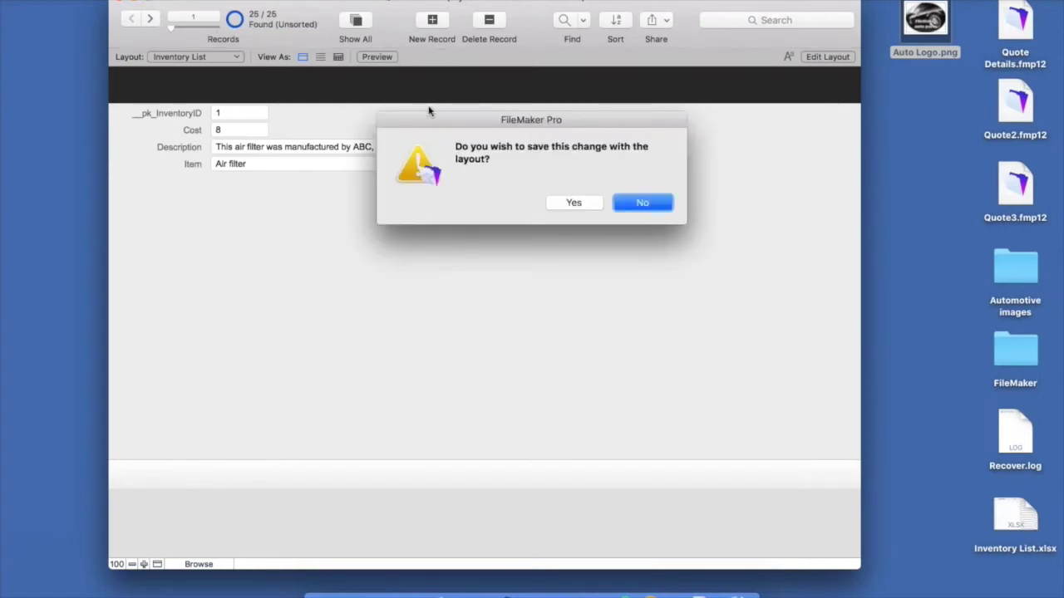
pyautogui.click(573, 202)
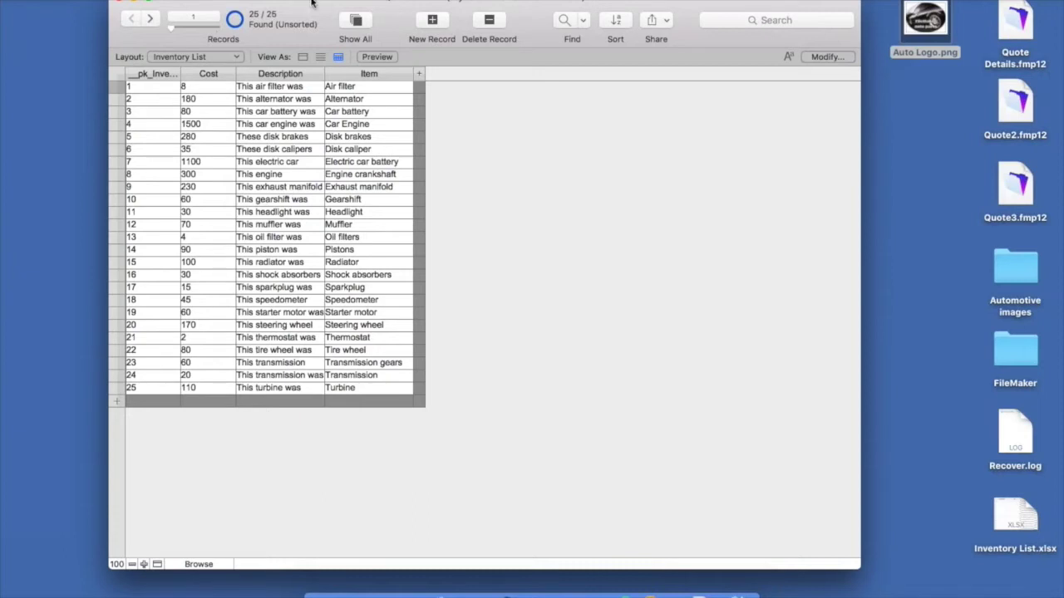
pyautogui.click(245, 1)
# In Layout Mode, create a new container field named Photo via the Field Picker
pyautogui.click(258, 22)
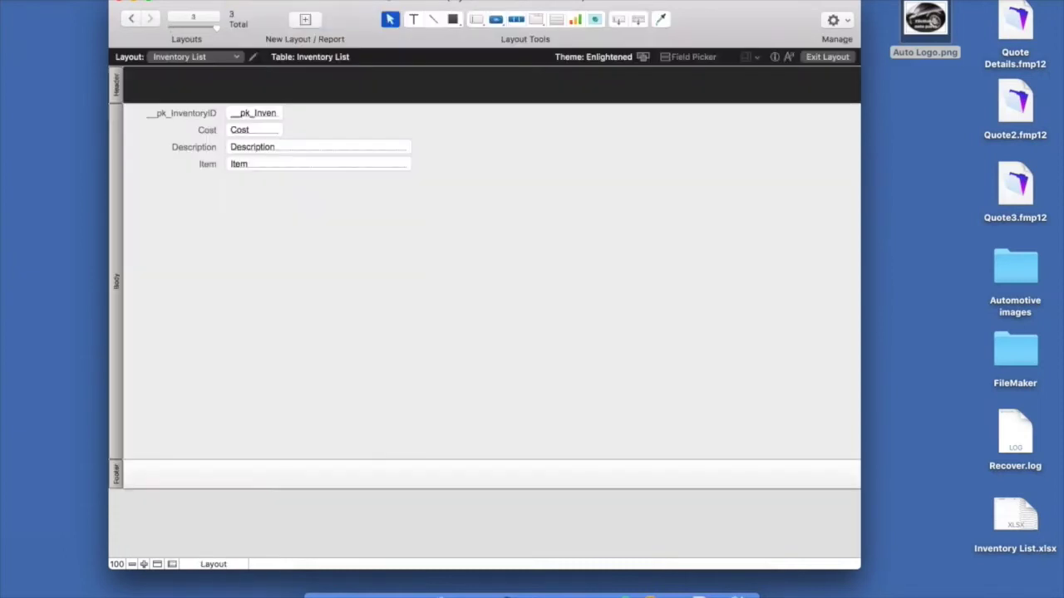
pyautogui.click(678, 58)
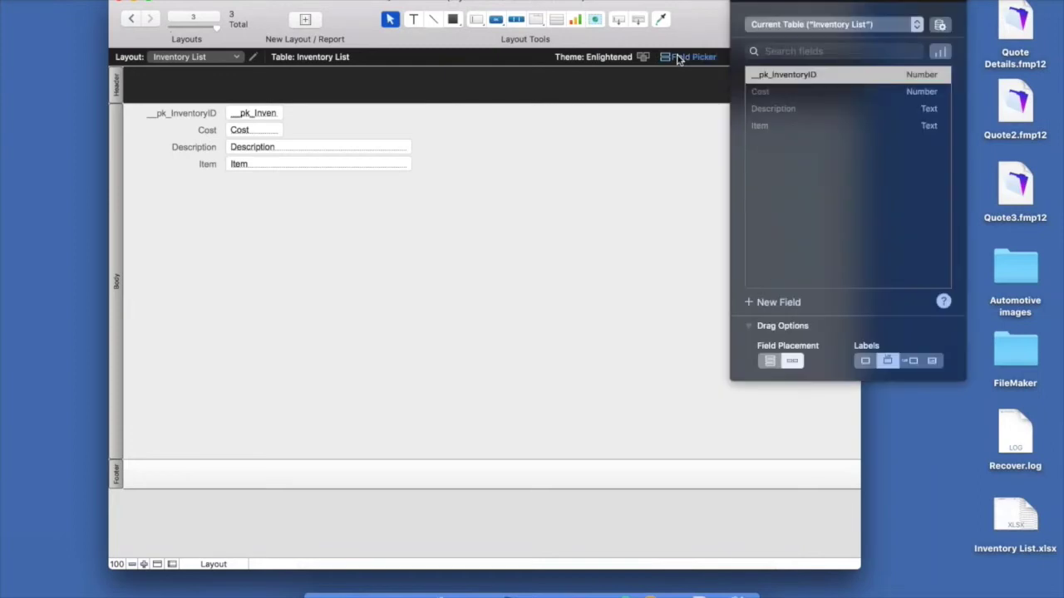
pyautogui.click(750, 303)
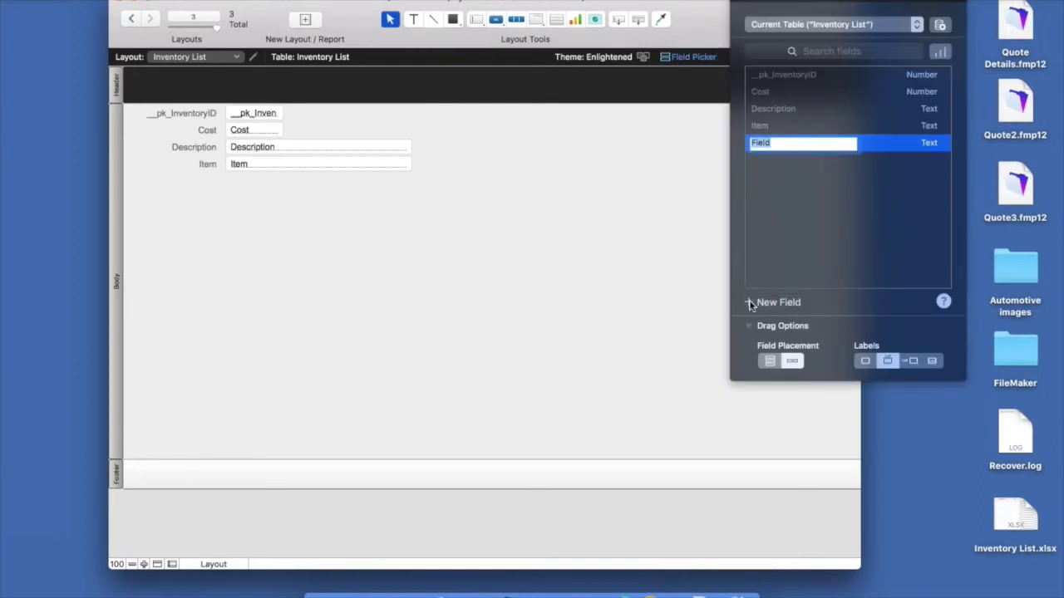
pyautogui.write('C')
pyautogui.press('BackSpace')
pyautogui.write('Photo')
pyautogui.press('Return')
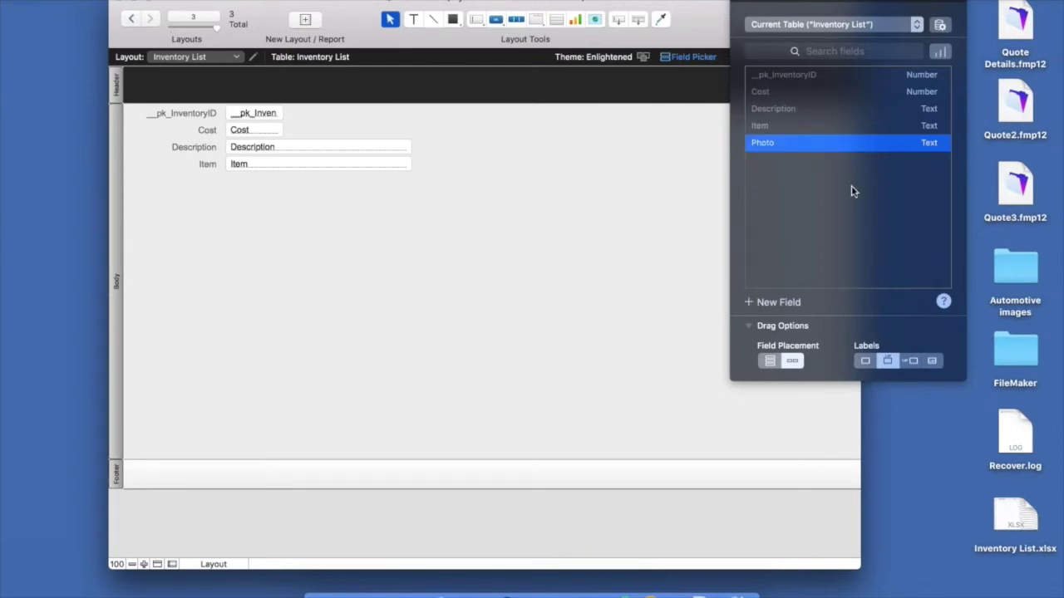
pyautogui.click(929, 143)
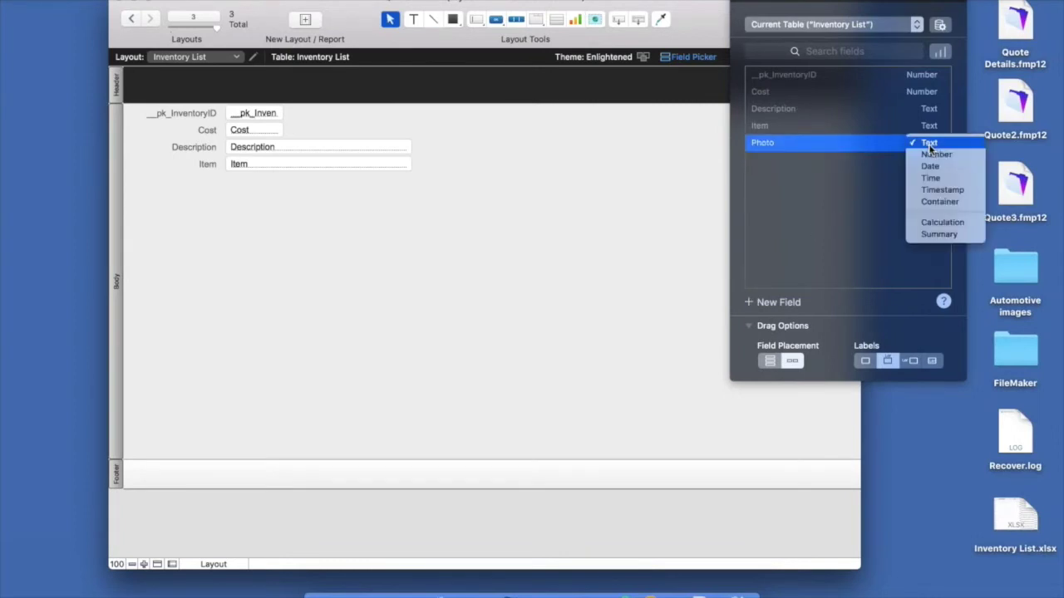
pyautogui.click(926, 202)
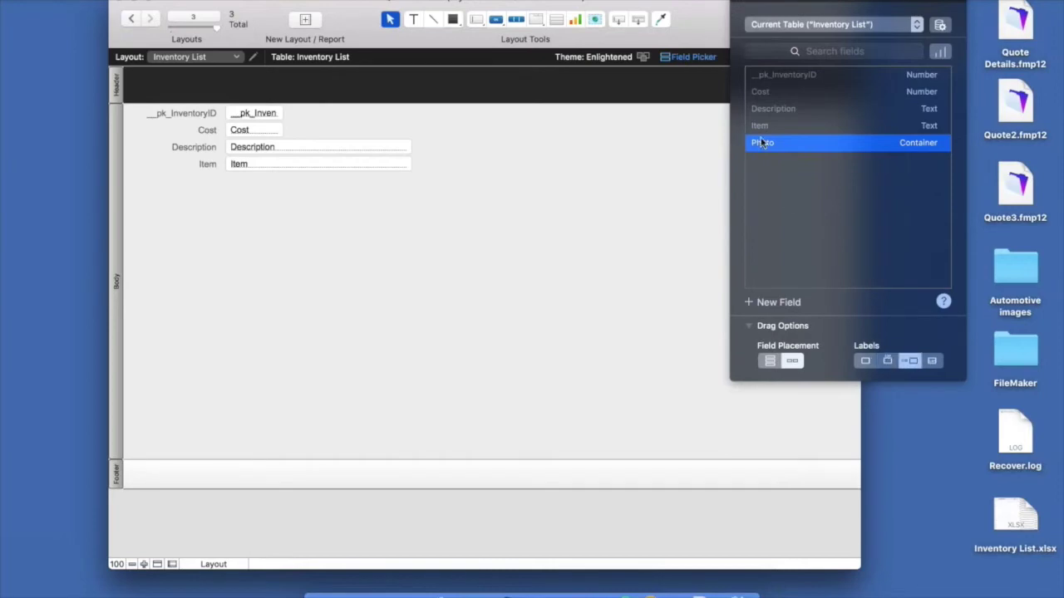
# Place the Photo field below Item on the layout and return to Browse mode
pyautogui.moveTo(763, 143); pyautogui.dragTo(214, 187)
pyautogui.click(441, 208)
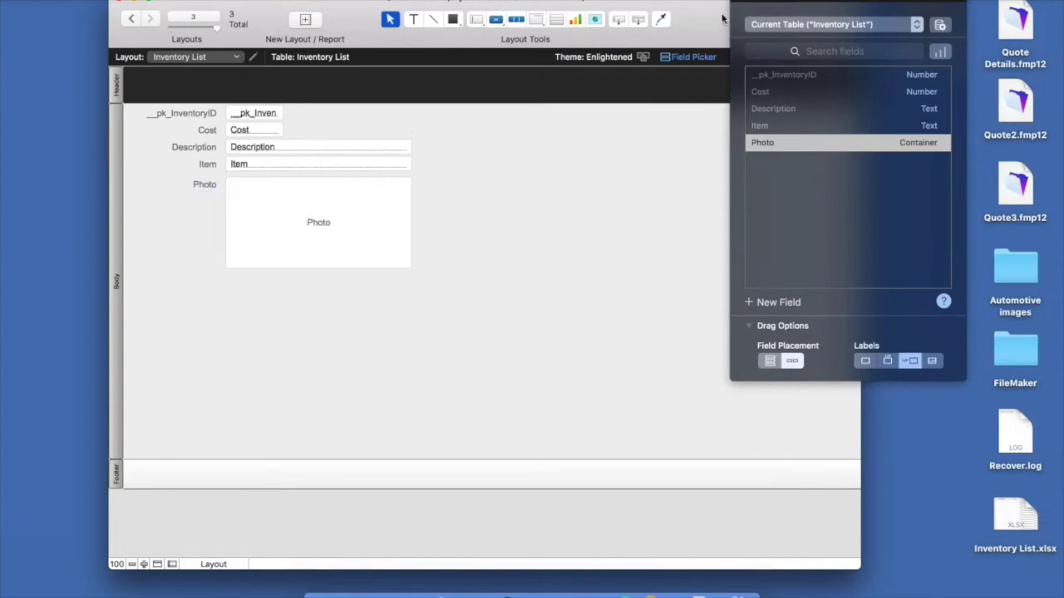
pyautogui.click(740, 4)
pyautogui.click(825, 56)
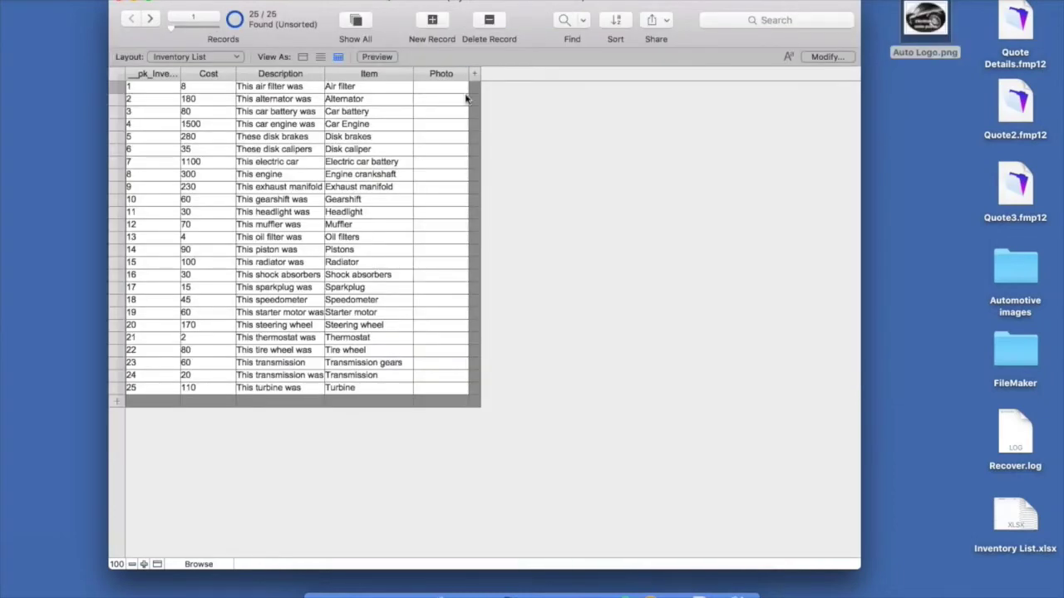
# Drag Airfilter.jpg, Alternator.jpg and Car Battery.jpg into the Photo field of records 1–3
pyautogui.doubleClick(1006, 261)
pyautogui.click(799, 264)
pyautogui.moveTo(798, 264); pyautogui.dragTo(442, 87)
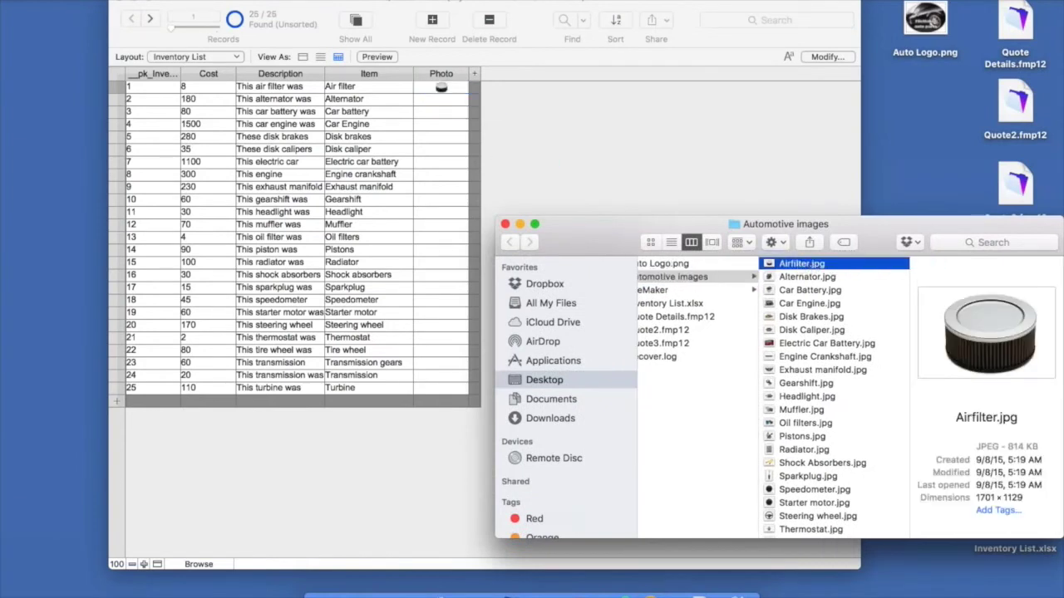
pyautogui.click(803, 276)
pyautogui.moveTo(804, 276); pyautogui.dragTo(440, 99)
pyautogui.click(810, 290)
pyautogui.moveTo(810, 290); pyautogui.dragTo(440, 112)
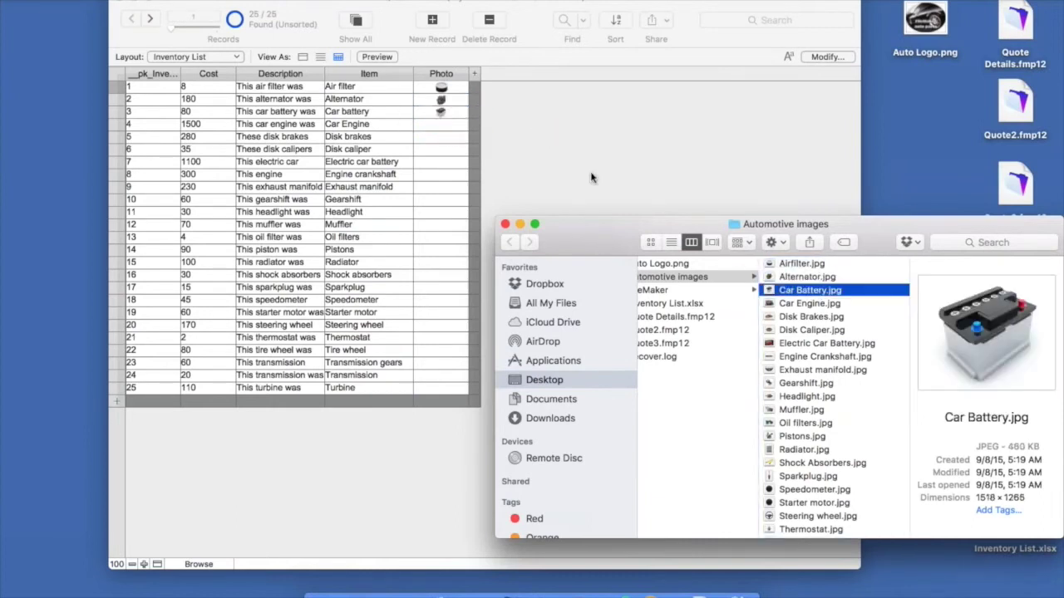
# Drop Car Engine and Disk Brakes pictures into records 4 and 5, then close the images folder
pyautogui.click(804, 303)
pyautogui.moveTo(805, 304); pyautogui.dragTo(441, 124)
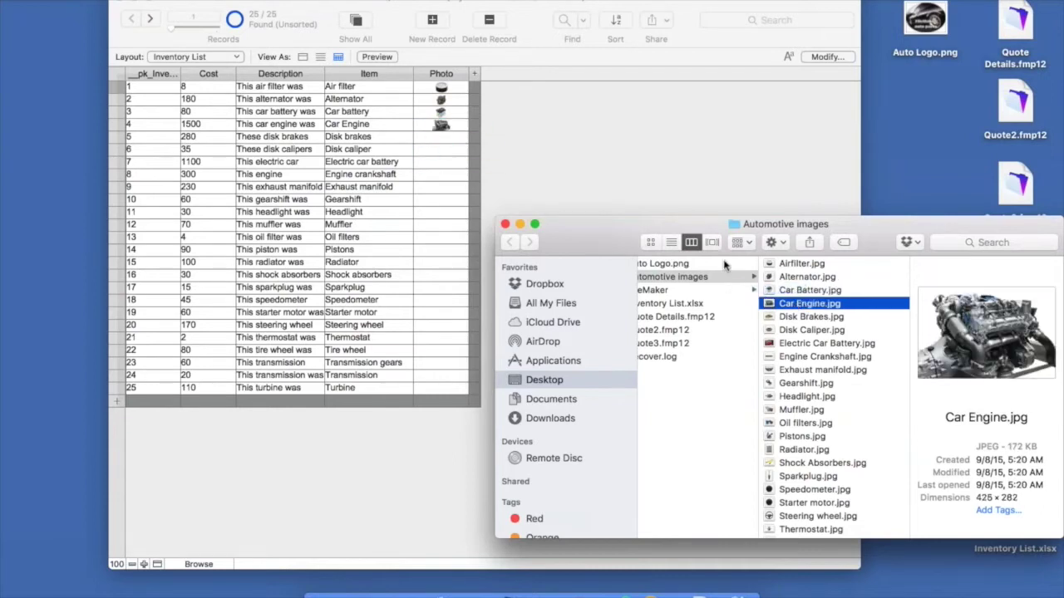
pyautogui.click(802, 316)
pyautogui.moveTo(802, 317); pyautogui.dragTo(443, 139)
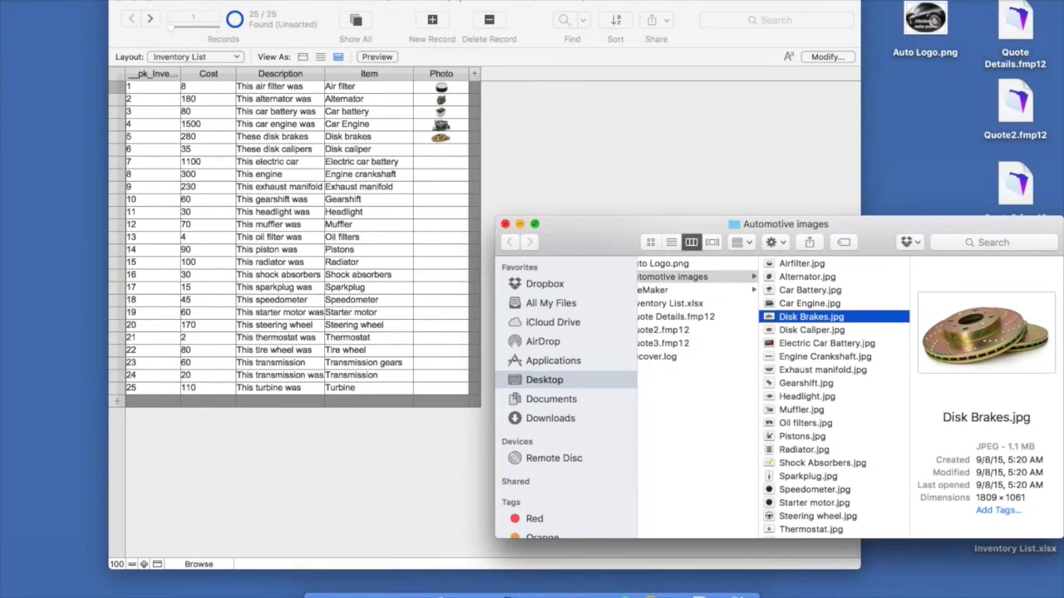
pyautogui.click(505, 225)
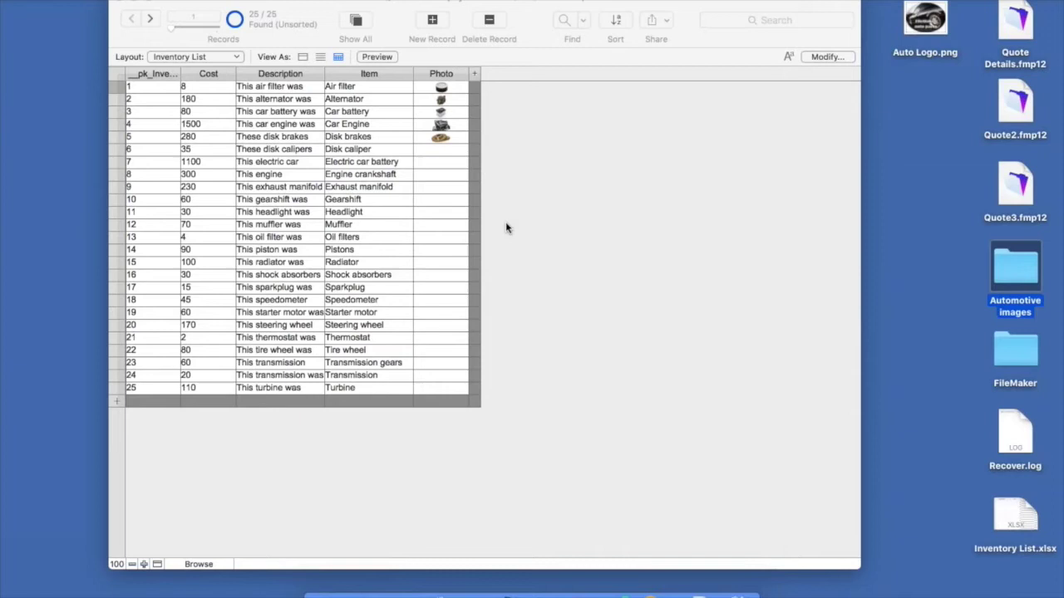
pyautogui.click(517, 204)
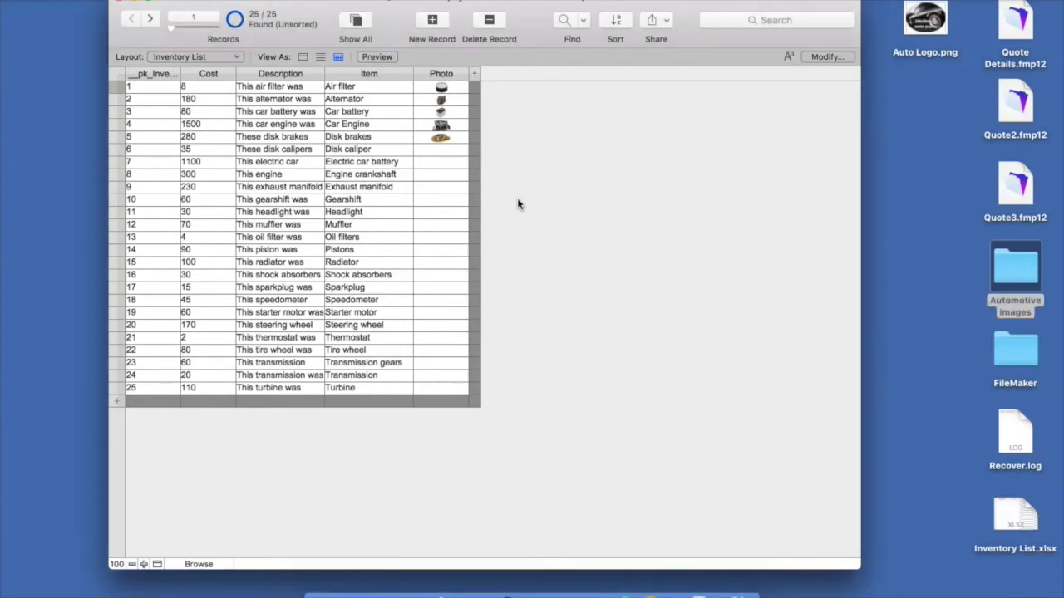
# Pick Quote Details from the Layout pop-up menu
pyautogui.click(237, 59)
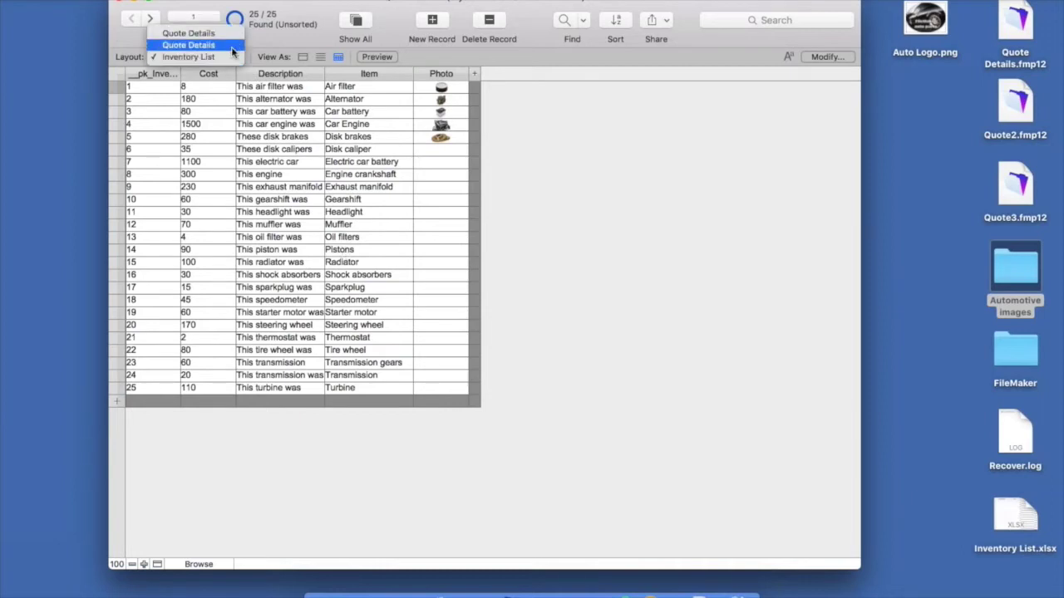
pyautogui.click(188, 45)
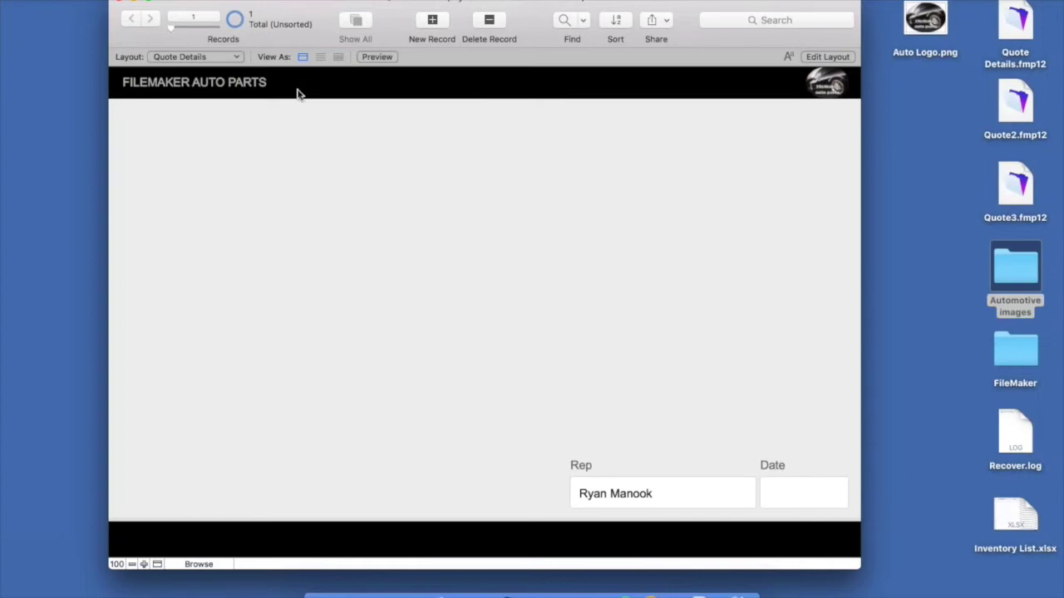
pyautogui.click(185, 0)
pyautogui.moveTo(211, 113)
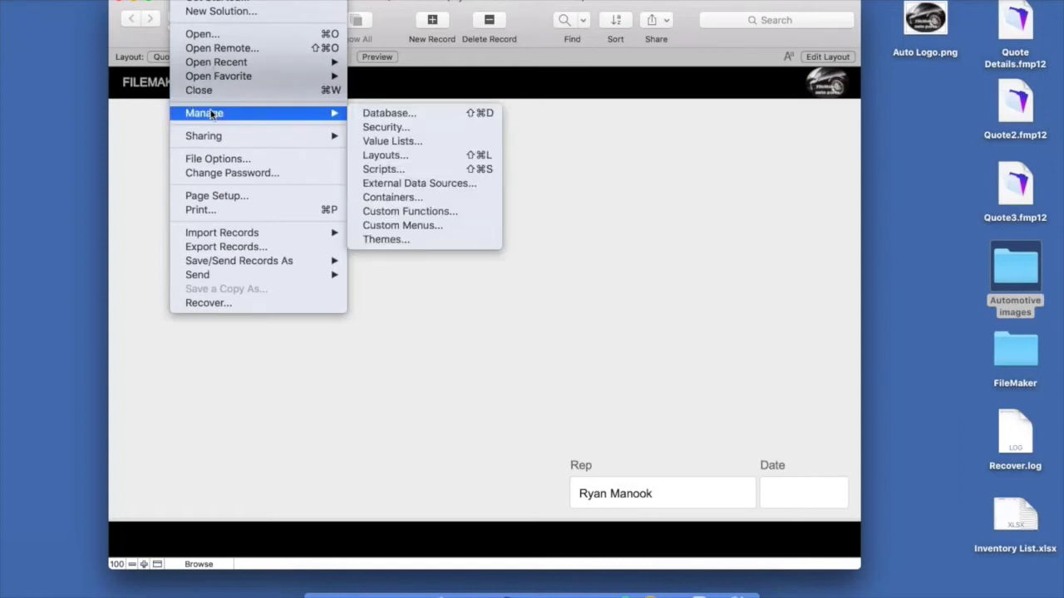
# Open Manage Database and go from the Fields tab to the Relationships graph
pyautogui.click(373, 114)
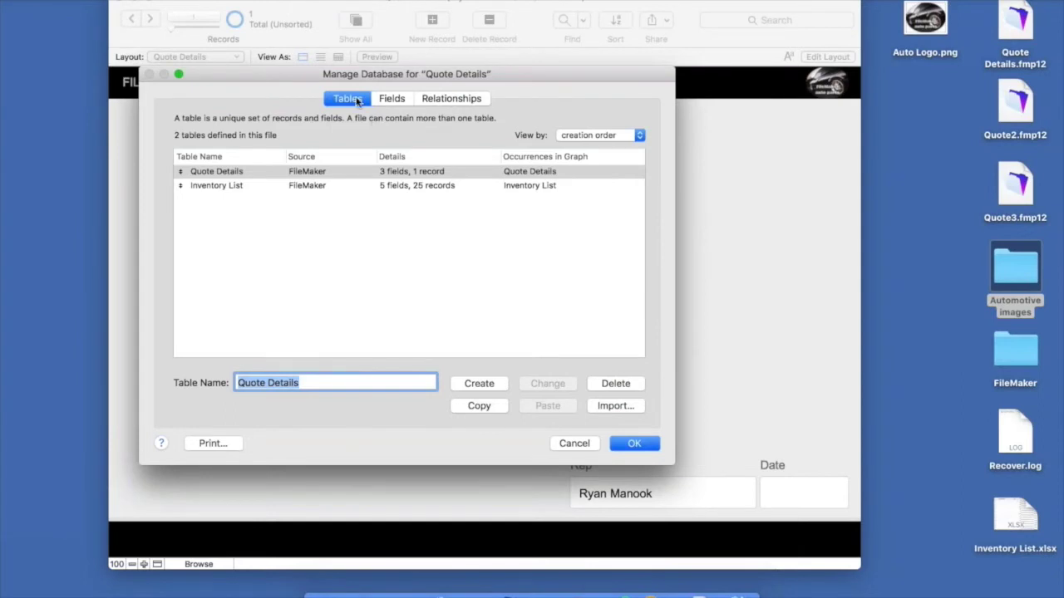
pyautogui.click(389, 99)
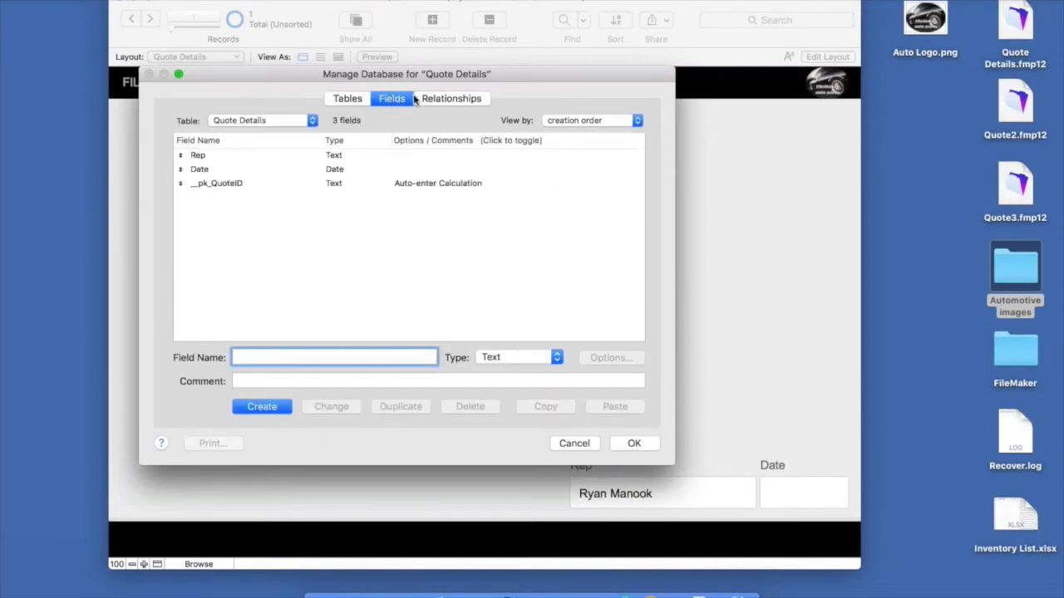
pyautogui.click(423, 99)
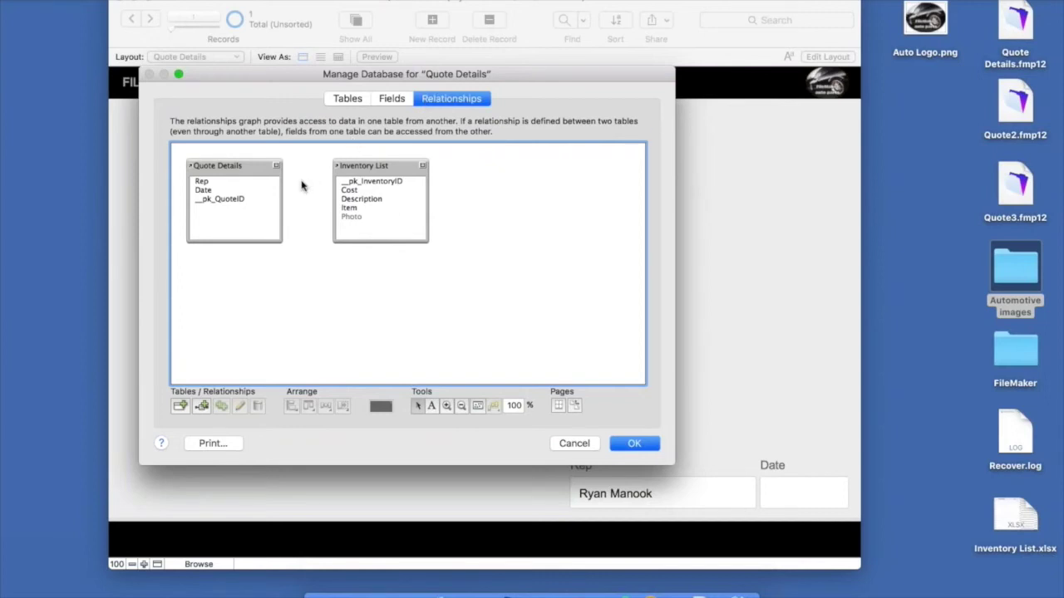
# Link __pk_QuoteID in Quote Details to __pk_InventoryID in Inventory List
pyautogui.moveTo(228, 199); pyautogui.dragTo(345, 182)
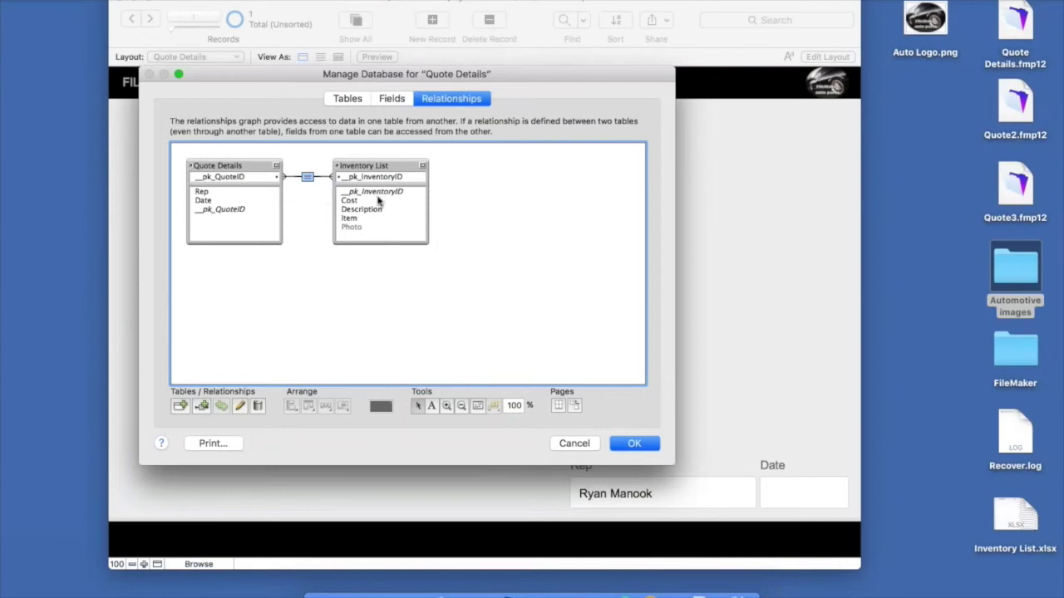
# Change the relationship's match operator to × and save both Edit Relationship and Manage Database
pyautogui.doubleClick(308, 177)
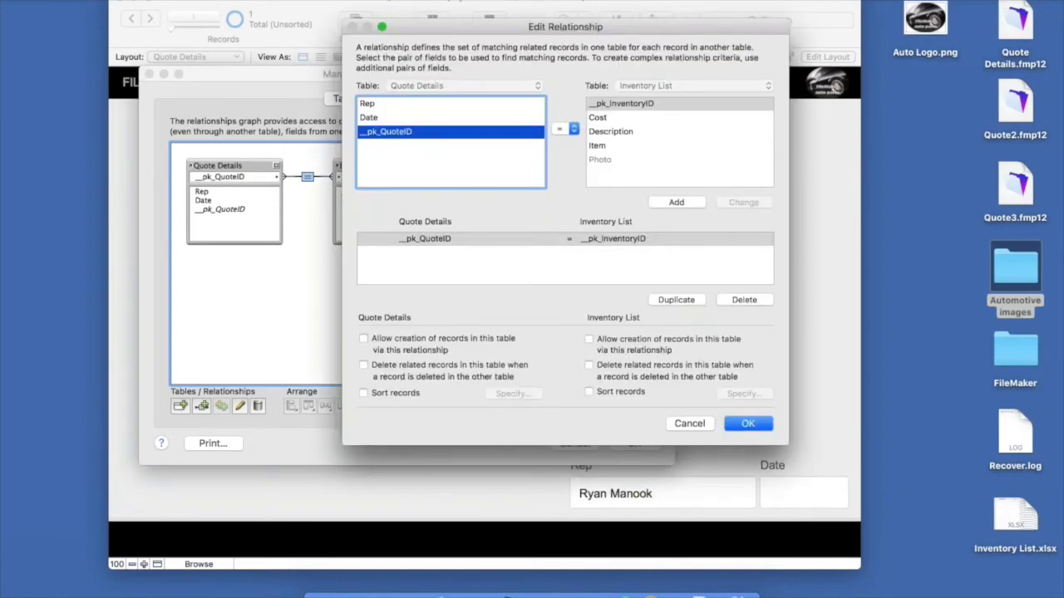
pyautogui.click(571, 129)
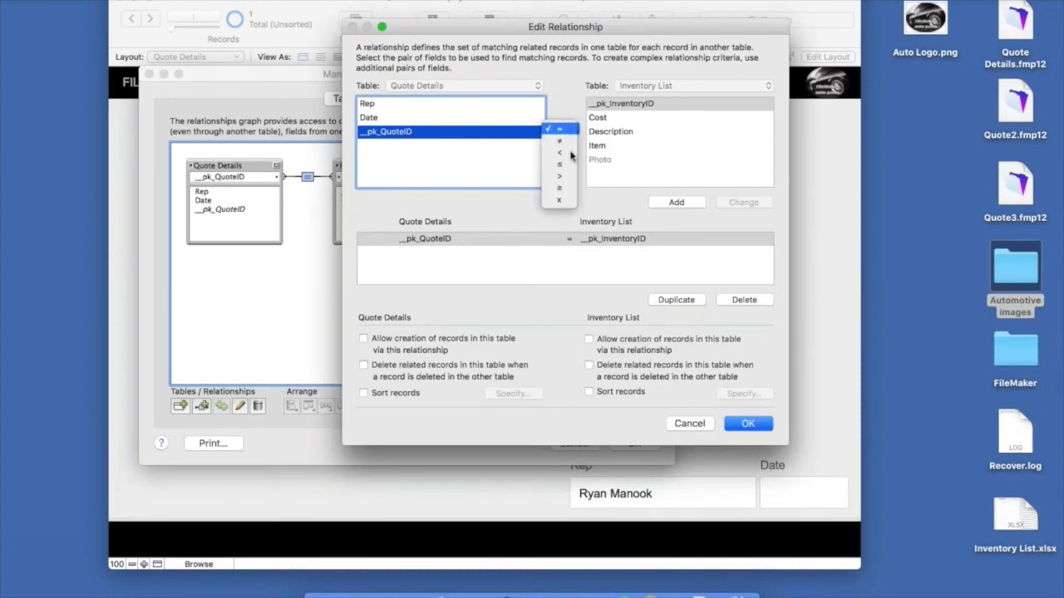
pyautogui.click(564, 201)
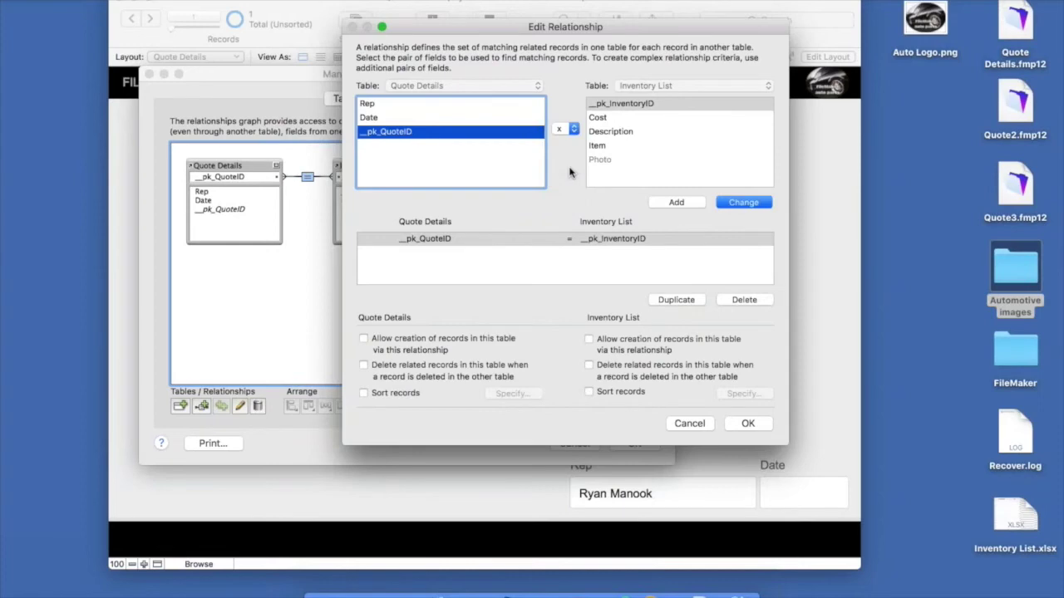
pyautogui.click(754, 205)
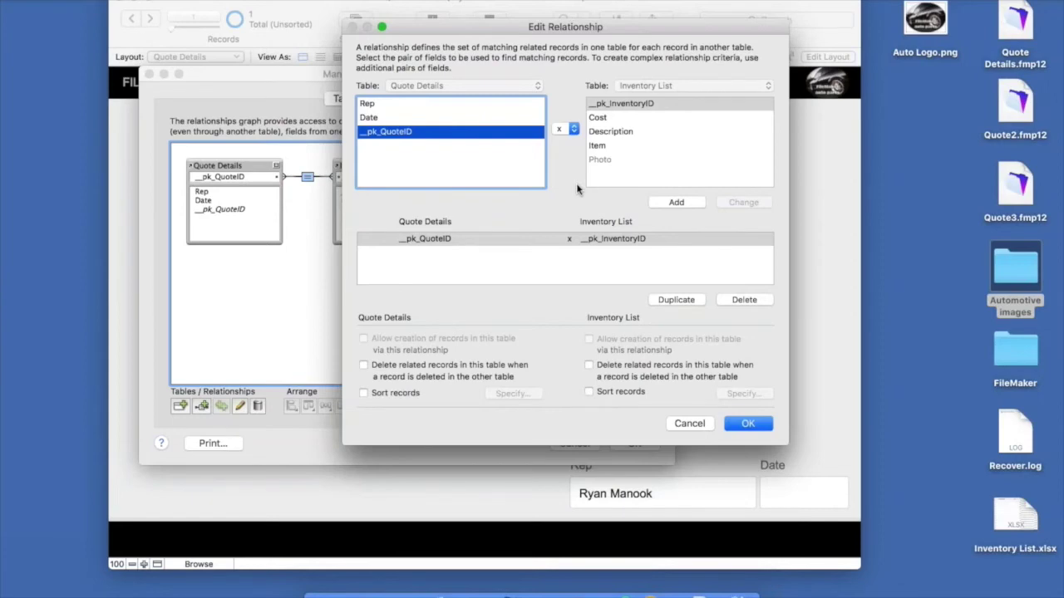
pyautogui.click(748, 424)
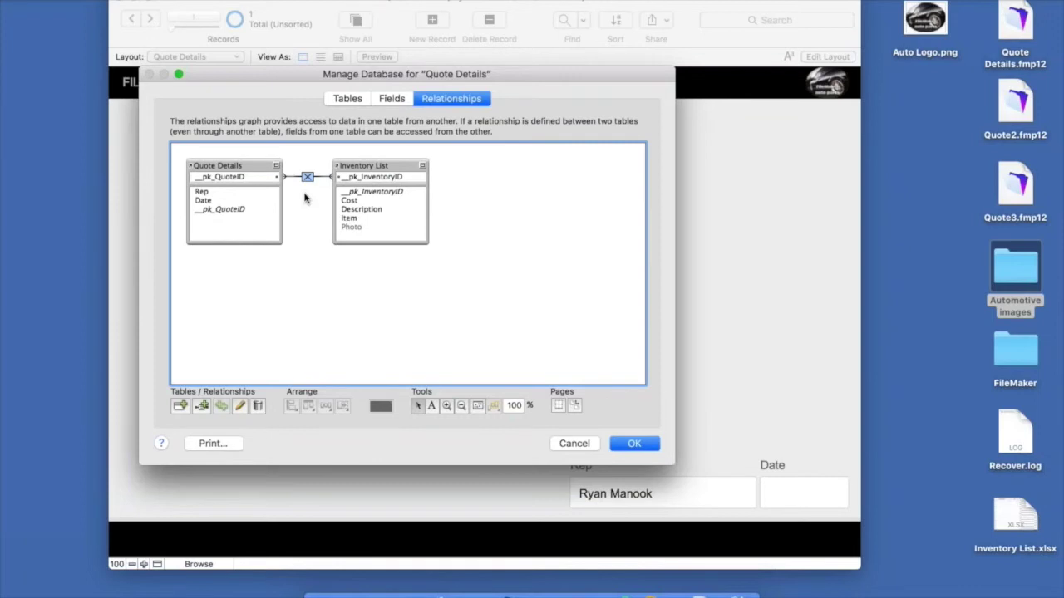
pyautogui.click(636, 444)
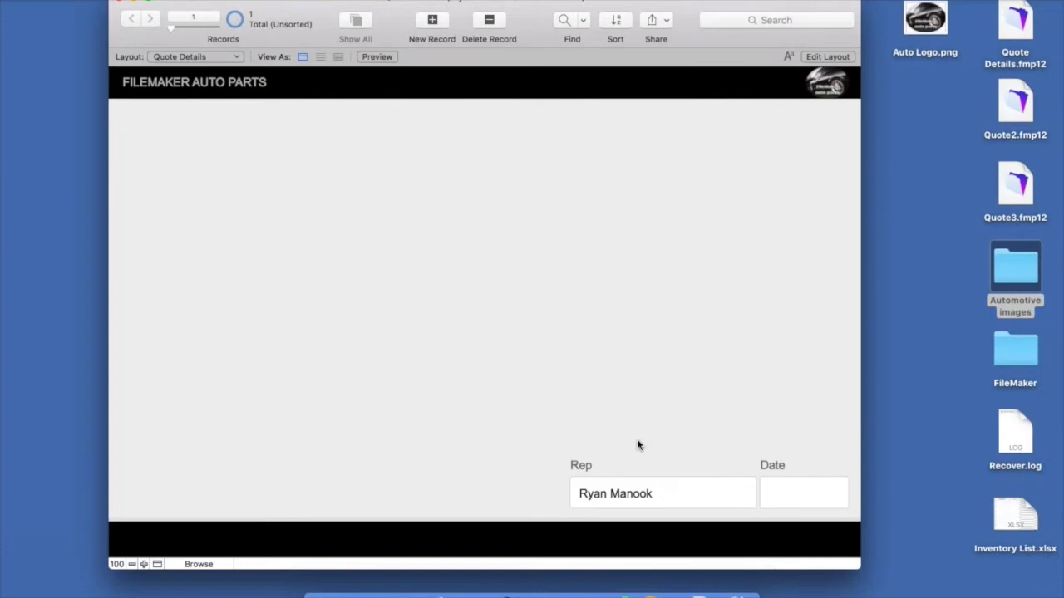
# Draw a 4-row Inventory List portal with a vertical scroll bar shown only when scrolling
pyautogui.click(823, 57)
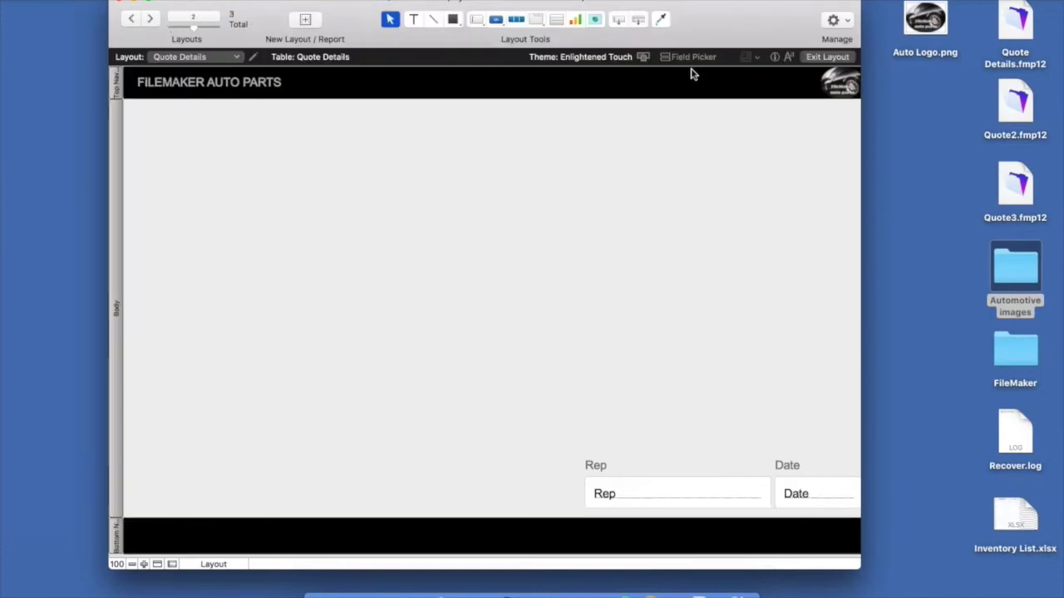
pyautogui.click(556, 20)
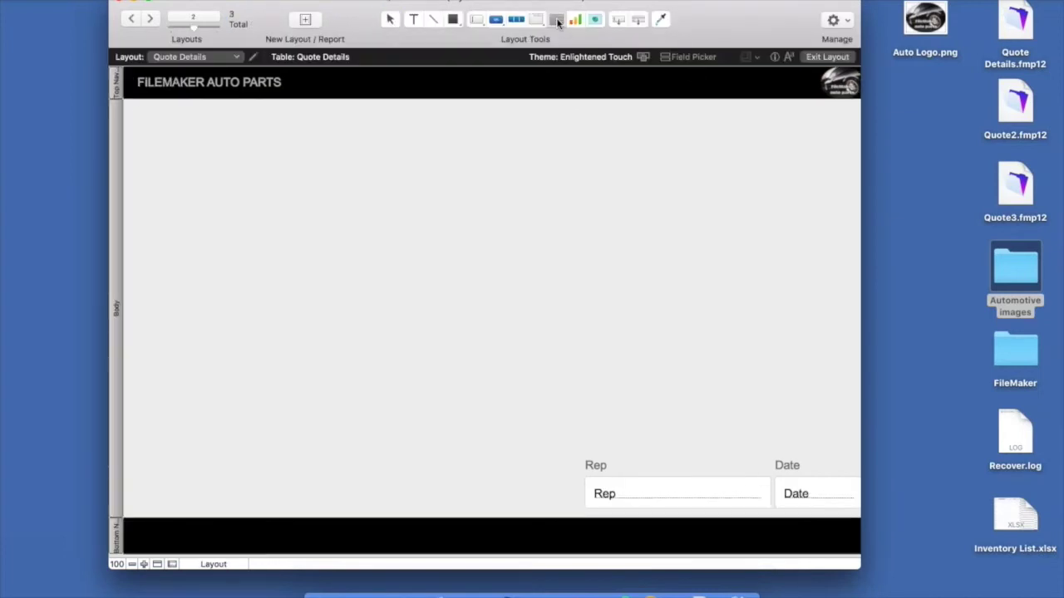
pyautogui.moveTo(134, 107); pyautogui.dragTo(512, 509)
pyautogui.click(595, 143)
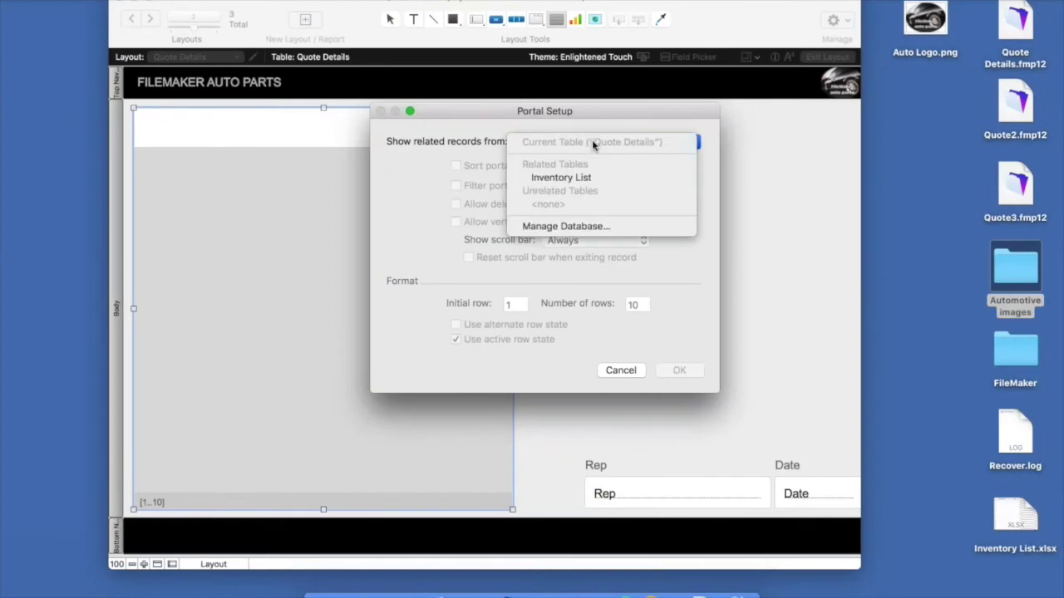
pyautogui.click(580, 177)
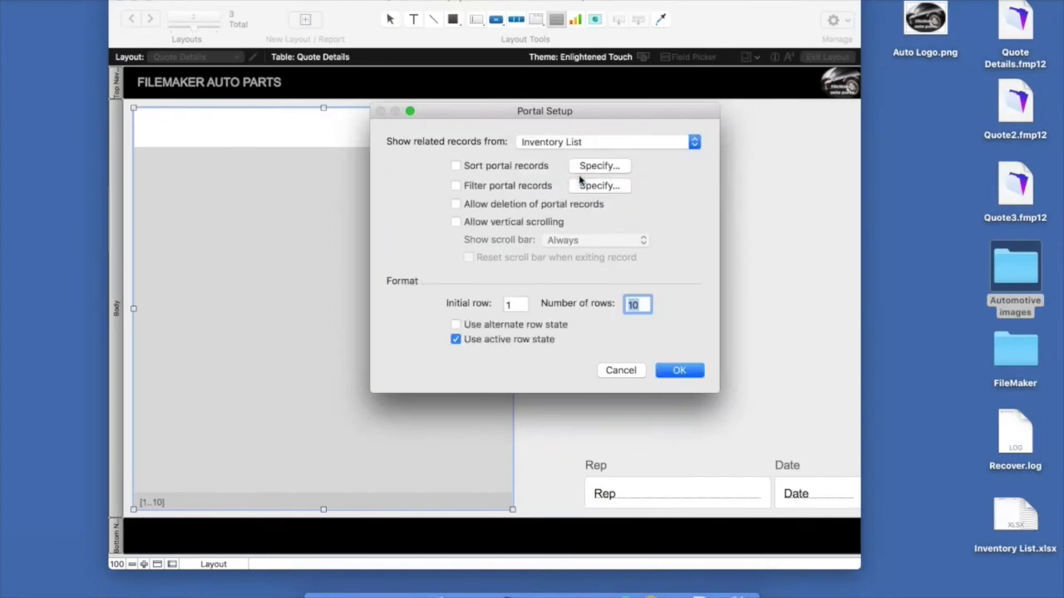
pyautogui.click(504, 223)
pyautogui.click(570, 240)
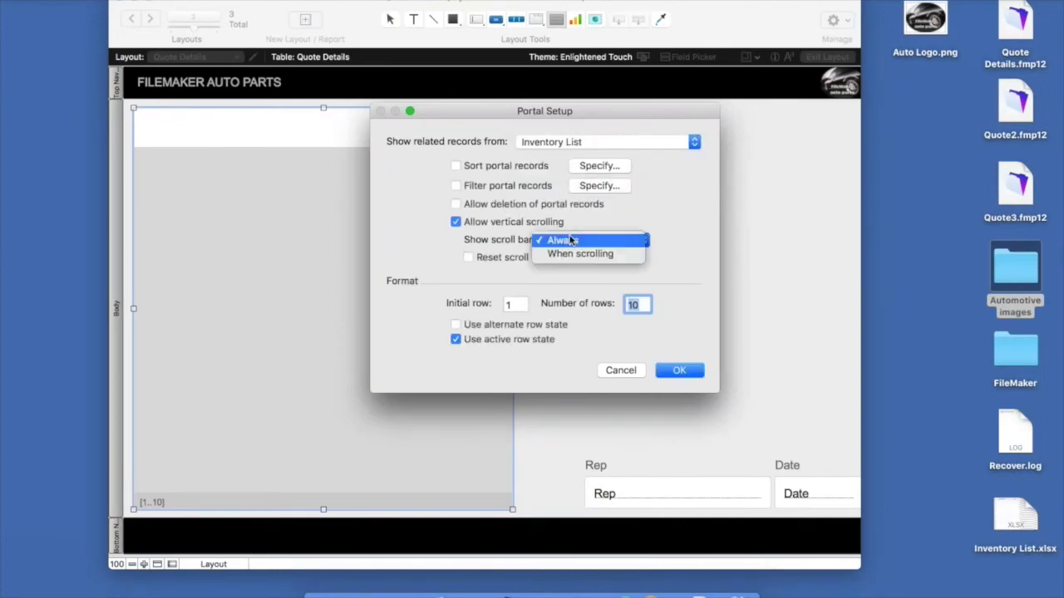
pyautogui.click(581, 254)
pyautogui.write('4')
pyautogui.click(679, 368)
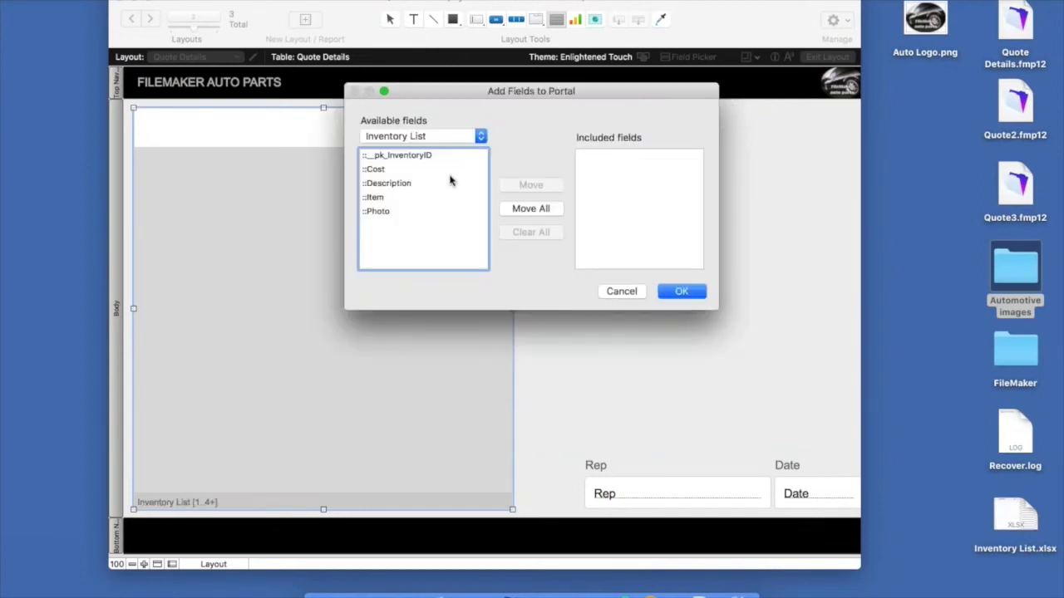
# Add Photo, Item, Cost, Description and inventory ID fields to the portal, then heighten the row
pyautogui.doubleClick(377, 212)
pyautogui.doubleClick(376, 198)
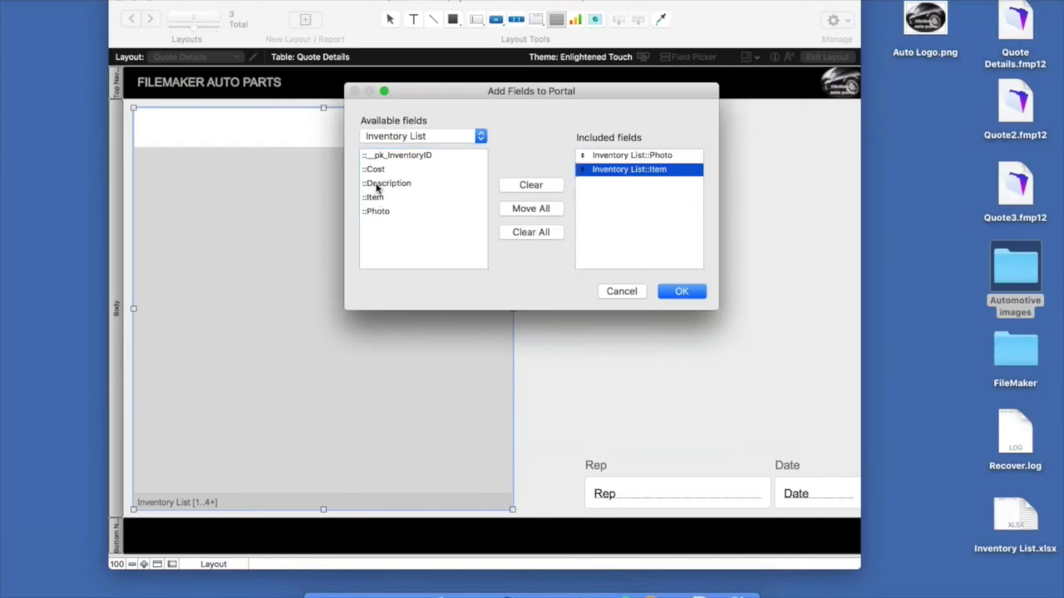
pyautogui.doubleClick(375, 169)
pyautogui.doubleClick(378, 182)
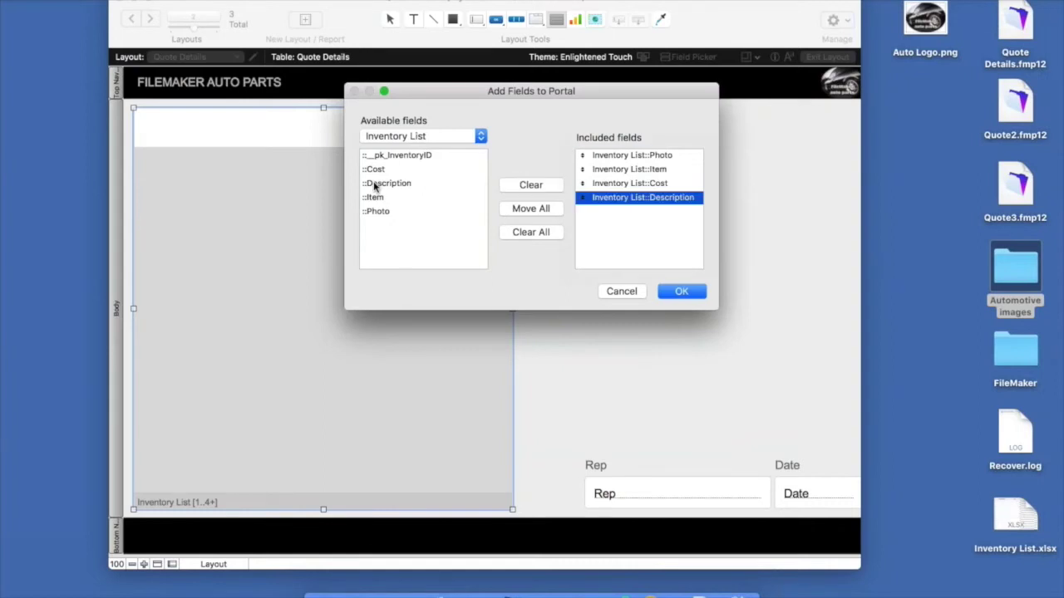
pyautogui.doubleClick(393, 156)
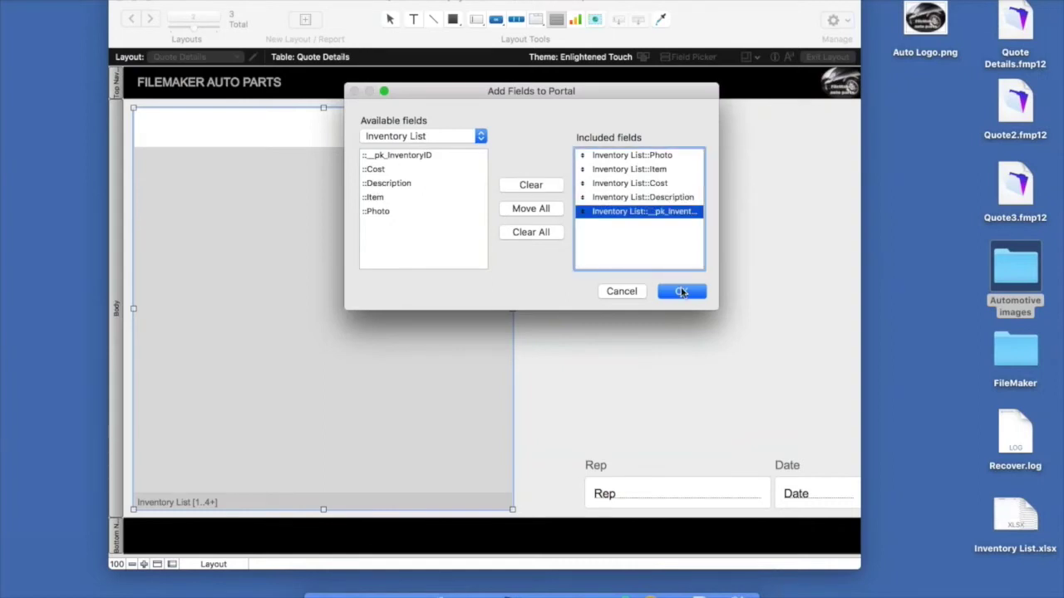
pyautogui.click(682, 291)
pyautogui.moveTo(324, 147); pyautogui.dragTo(325, 208)
# Make Photo taller, move Description under Item and Cost, shift Cost right and widen Item
pyautogui.click(188, 131)
pyautogui.moveTo(173, 144); pyautogui.dragTo(178, 203)
pyautogui.click(389, 129)
pyautogui.moveTo(389, 128); pyautogui.dragTo(429, 173)
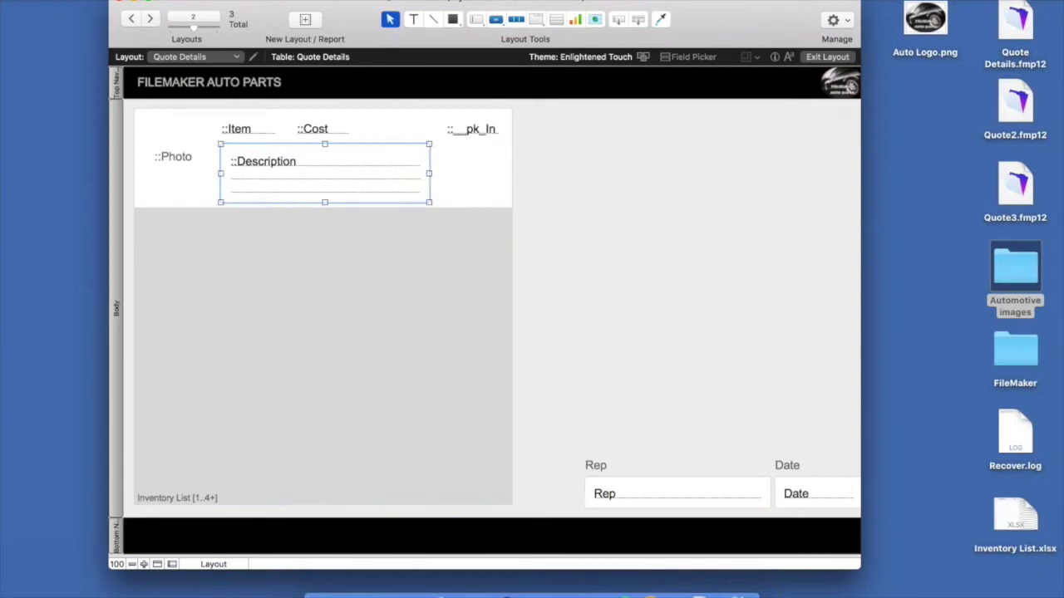
pyautogui.click(324, 133)
pyautogui.moveTo(325, 135); pyautogui.dragTo(392, 135)
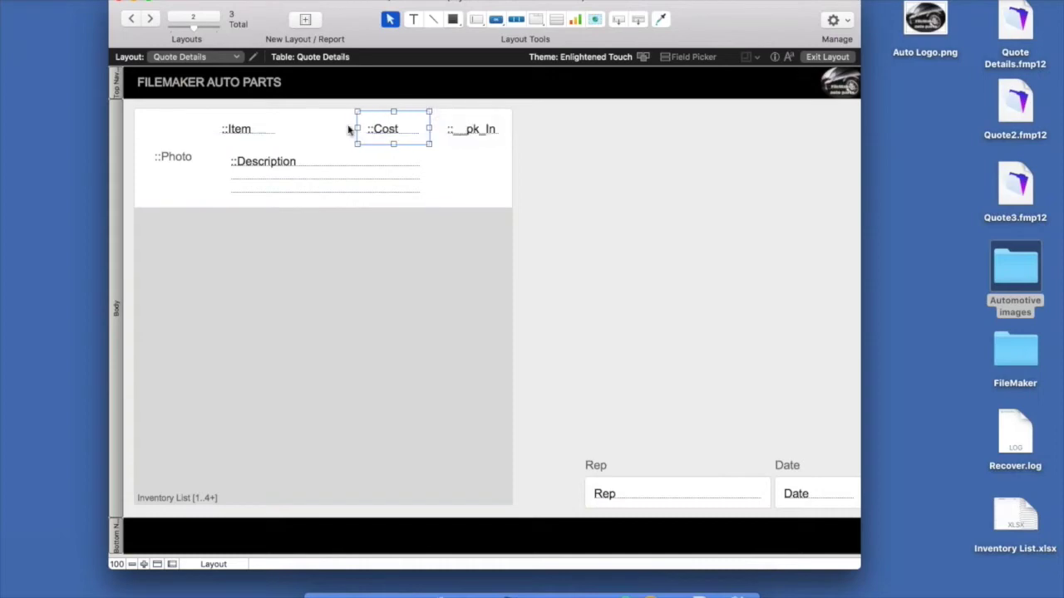
pyautogui.click(272, 138)
pyautogui.moveTo(285, 127); pyautogui.dragTo(338, 127)
pyautogui.click(384, 133)
# Set the Cost field's data formatting to Currency with Use thousands separator in the Inspector
pyautogui.click(775, 56)
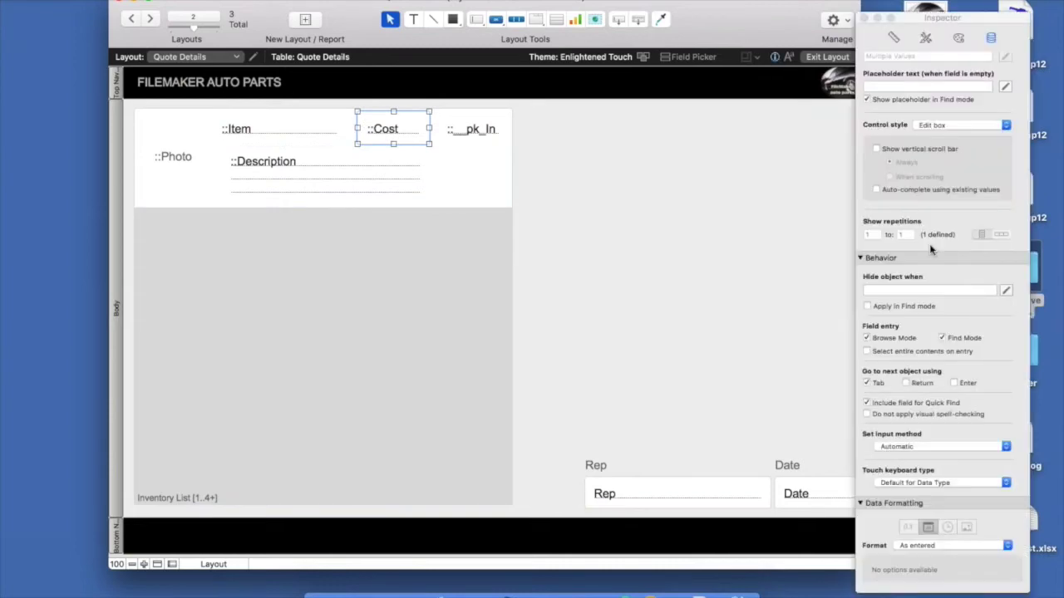
pyautogui.moveTo(941, 24); pyautogui.dragTo(795, 3)
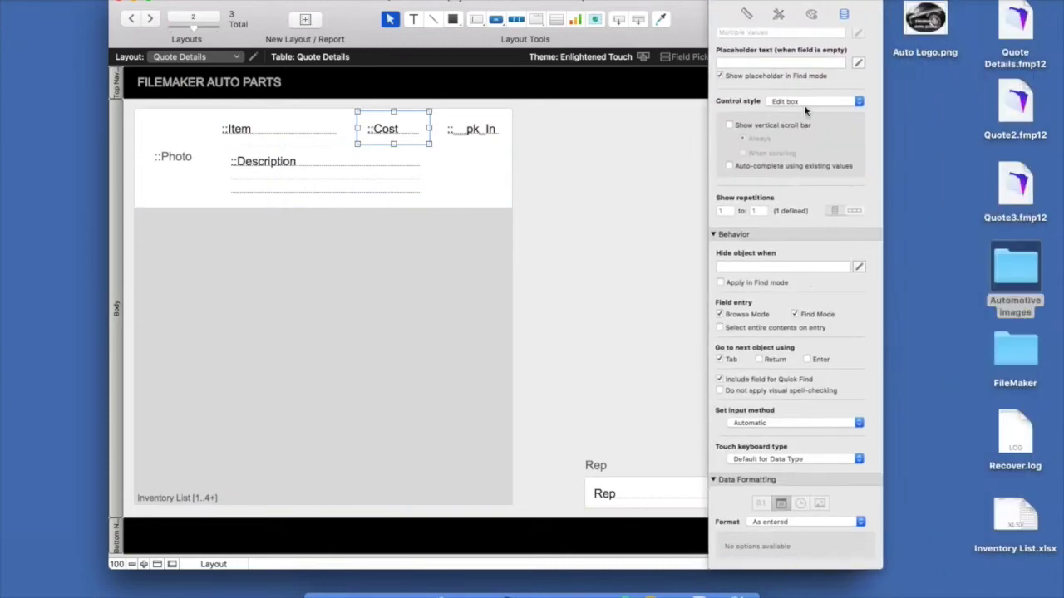
pyautogui.click(802, 522)
pyautogui.click(787, 561)
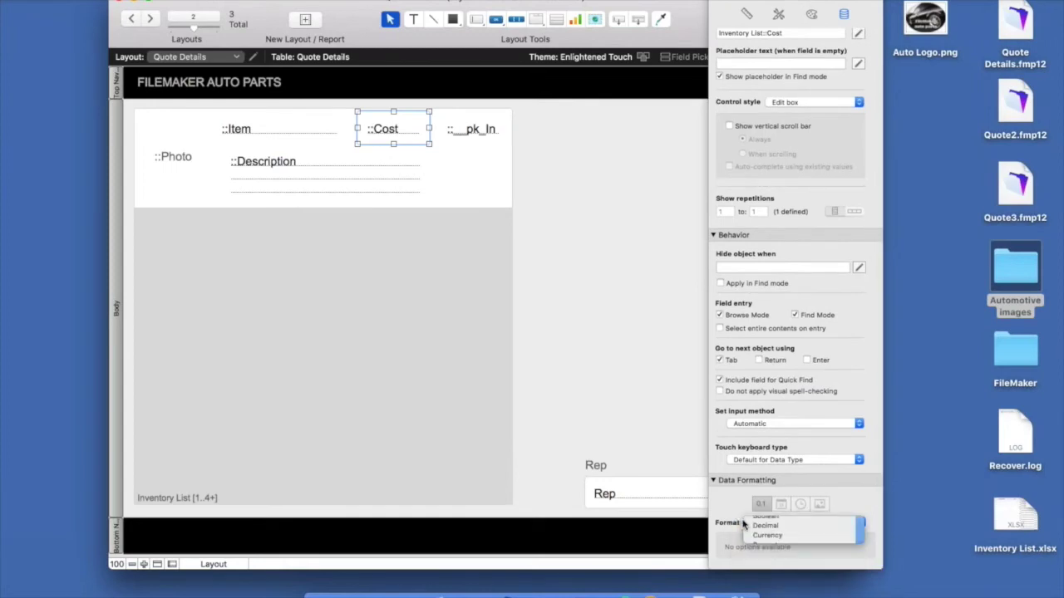
pyautogui.scroll(-2, 787, 532)
pyautogui.scroll(-3, 787, 498)
pyautogui.click(728, 530)
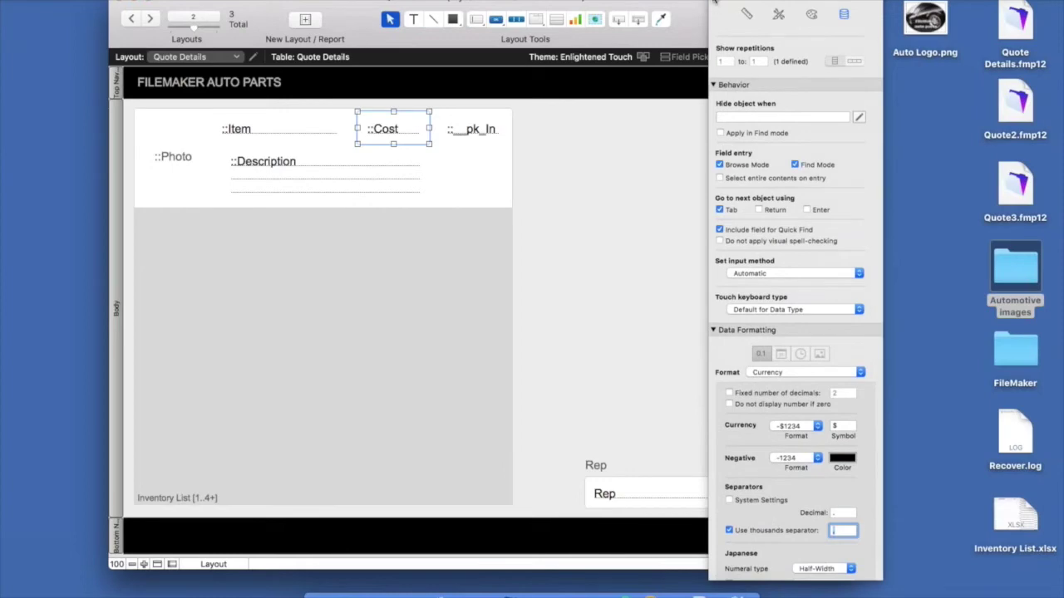
pyautogui.click(715, 6)
# Return to browse mode and scroll through the portal's inventory items
pyautogui.click(822, 57)
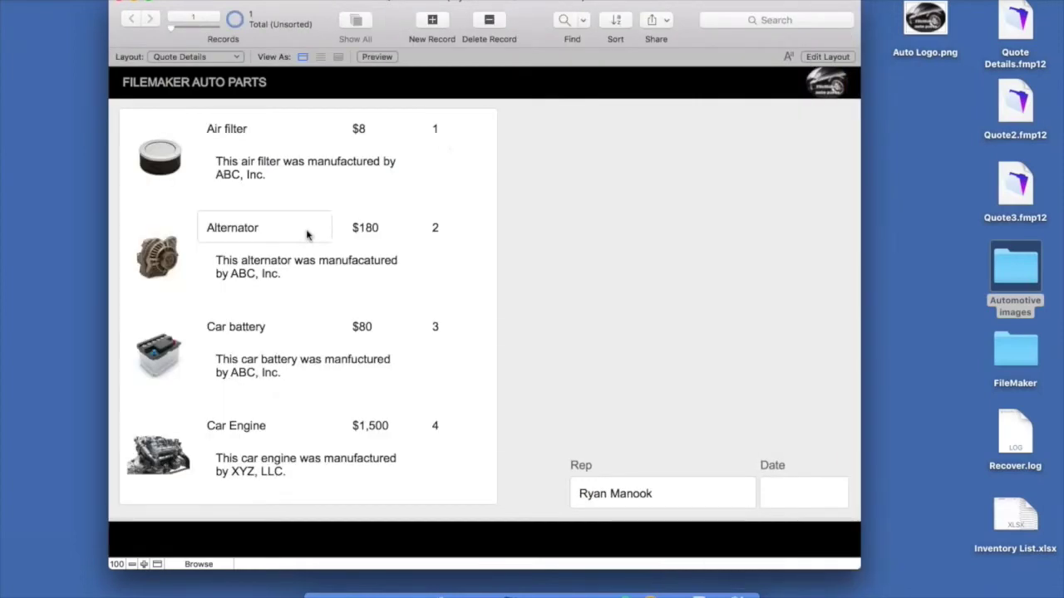
pyautogui.scroll(-2, 306, 233)
pyautogui.scroll(-20, 306, 235)
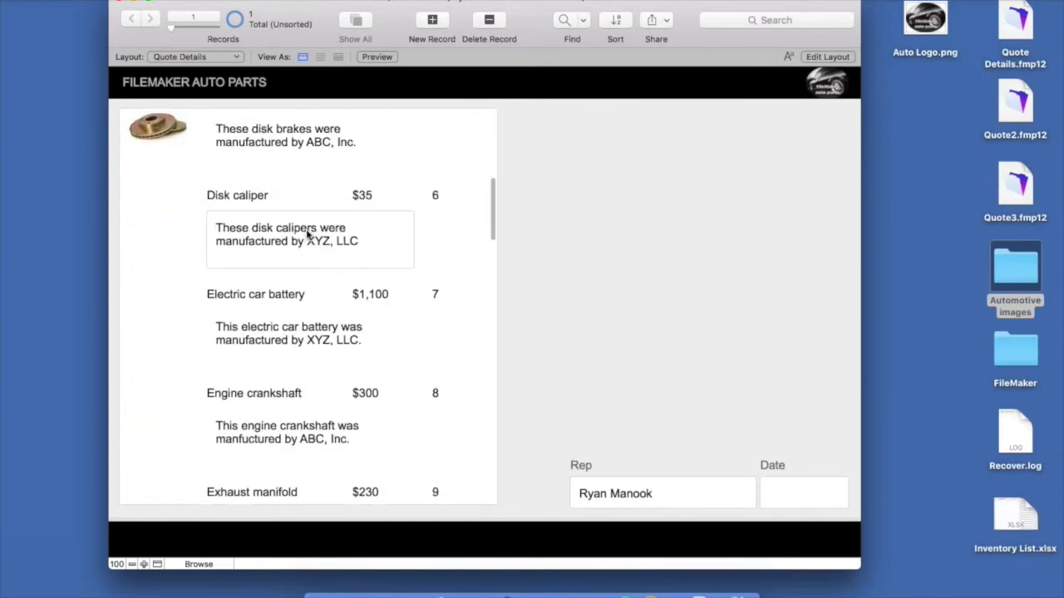
pyautogui.scroll(-20, 307, 235)
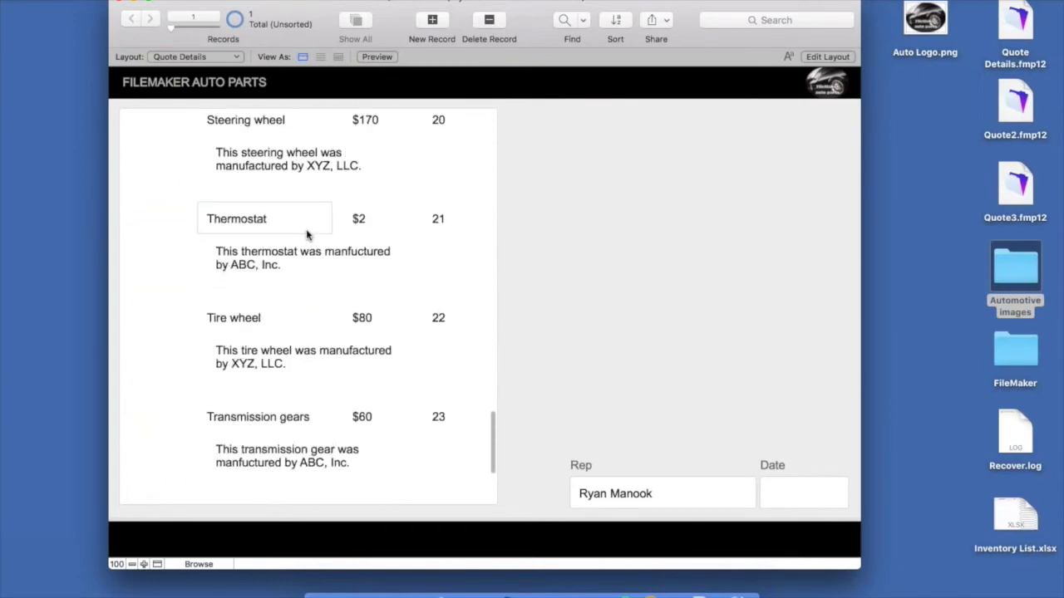
pyautogui.scroll(20, 306, 235)
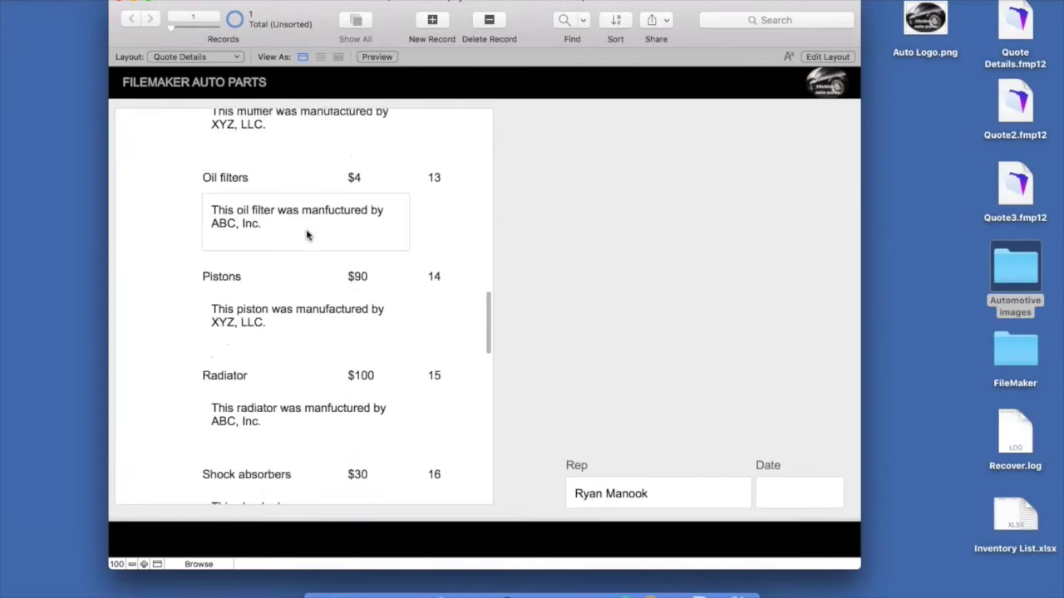
pyautogui.scroll(15, 306, 235)
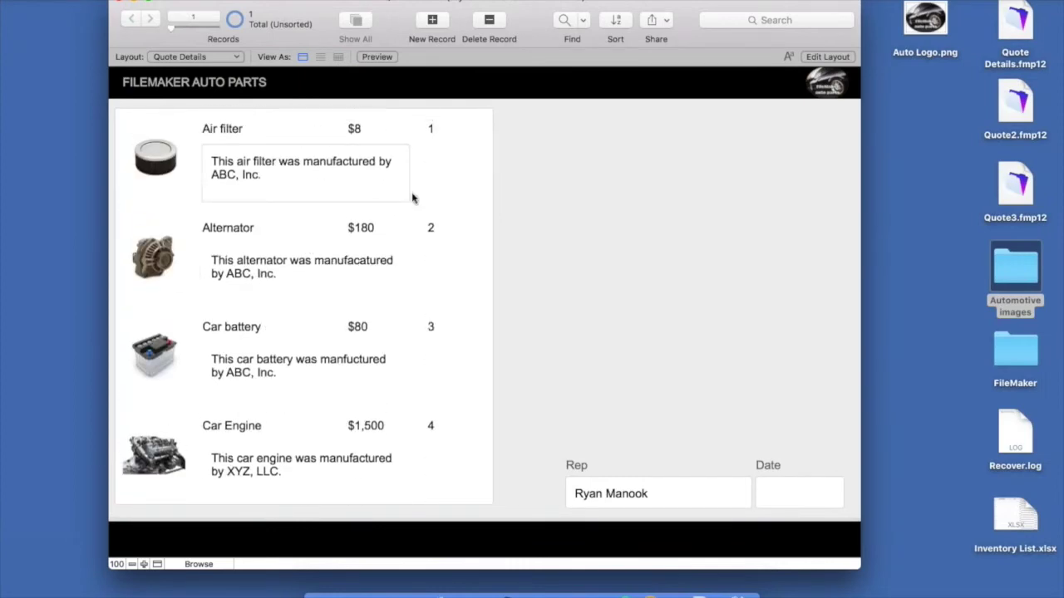
pyautogui.scroll(-1, 421, 199)
pyautogui.scroll(1, 421, 198)
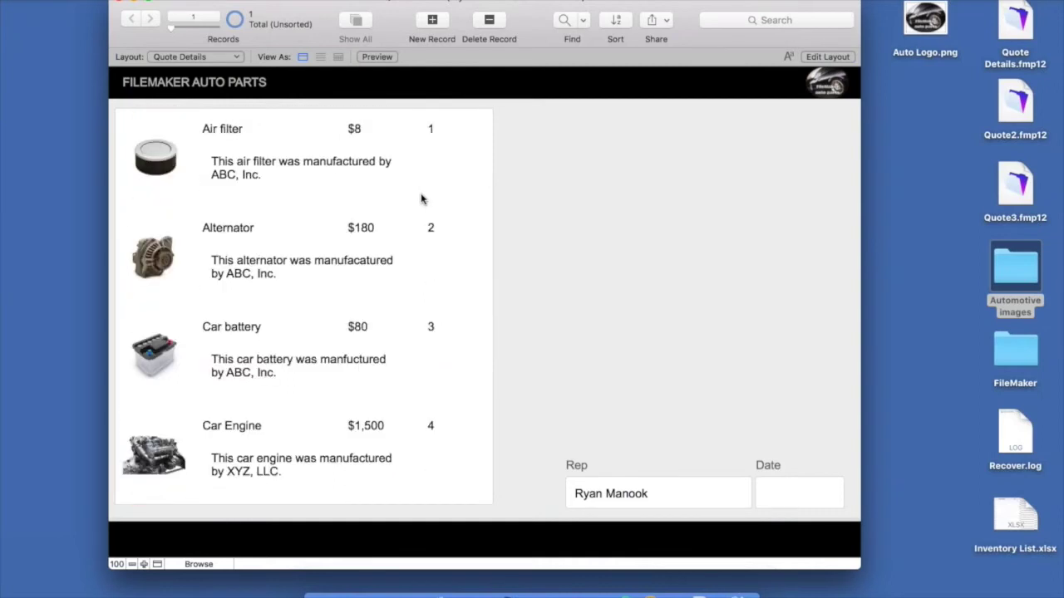
# Create a new quote record, deselect the portal's first row and scroll the parts list
pyautogui.click(432, 20)
pyautogui.click(511, 148)
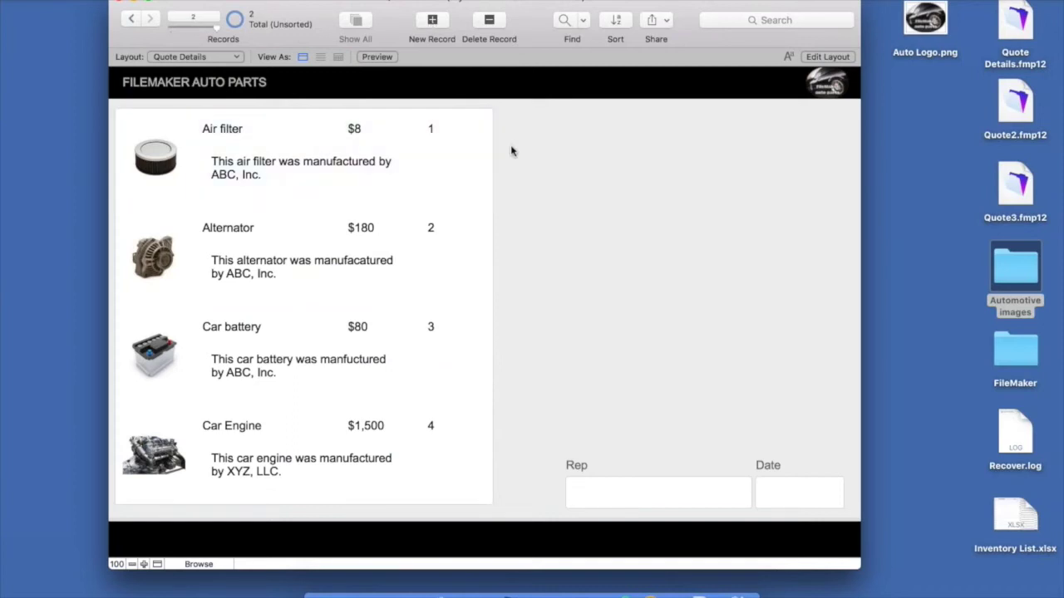
pyautogui.scroll(-13, 386, 214)
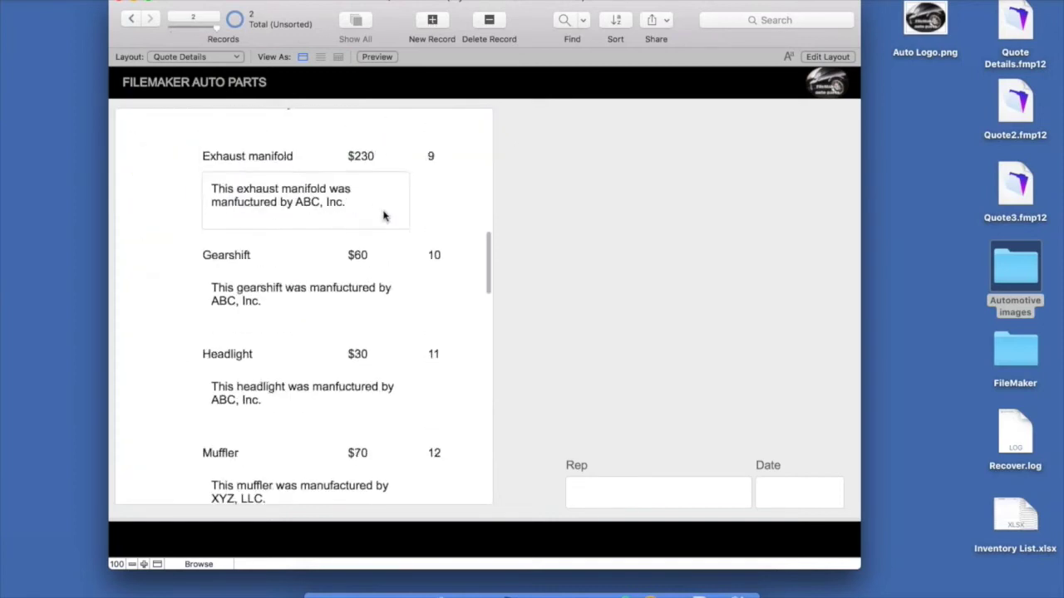
pyautogui.scroll(-4, 384, 215)
pyautogui.scroll(17, 384, 215)
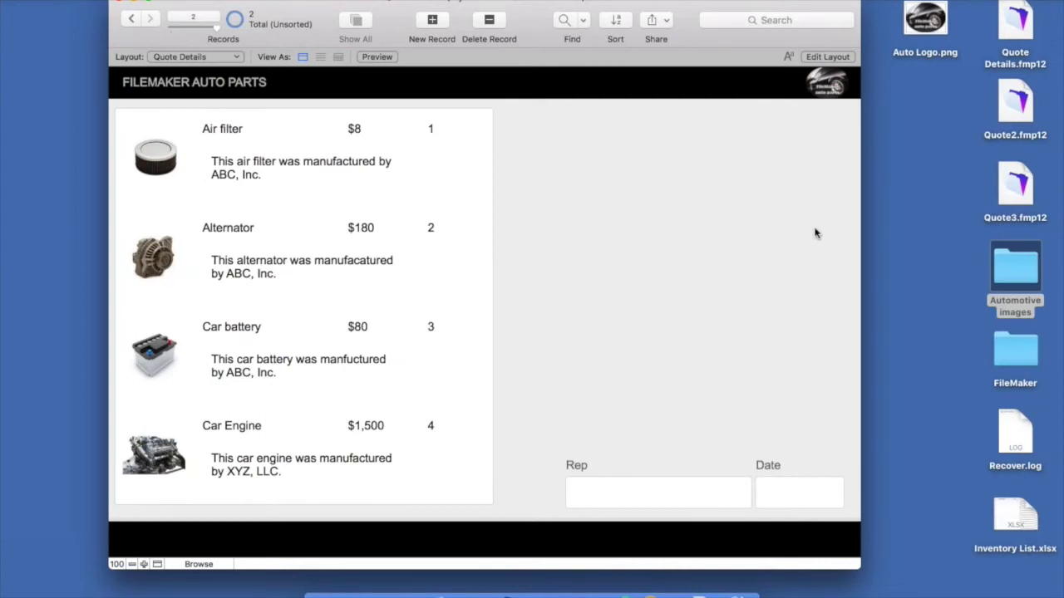
# In layout mode, draw a tab control filling the area right of the parts list
pyautogui.click(828, 58)
pyautogui.click(536, 19)
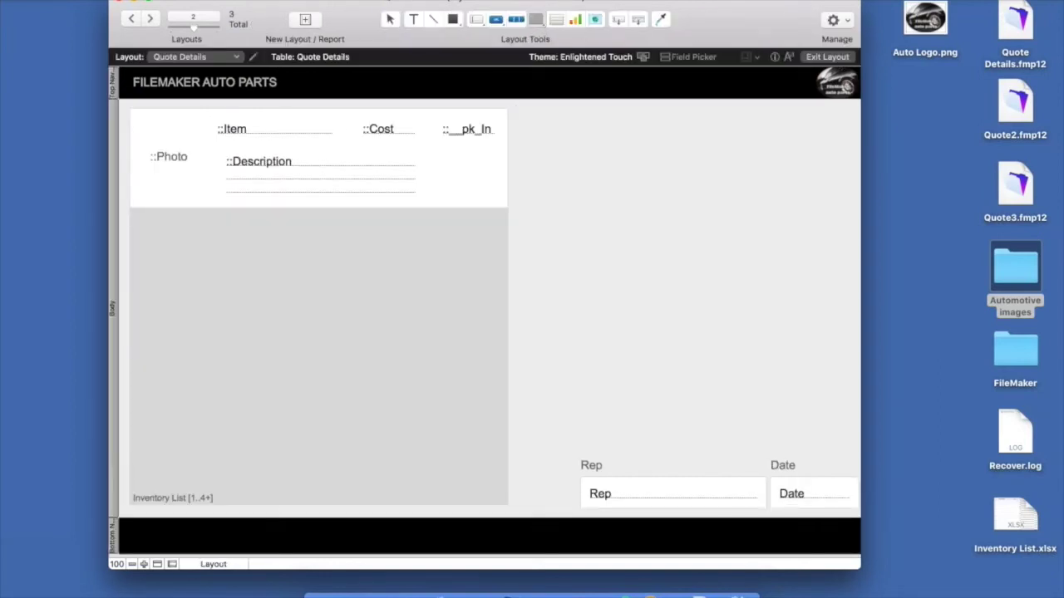
pyautogui.moveTo(516, 109); pyautogui.dragTo(625, 285)
pyautogui.moveTo(685, 366)
pyautogui.mouseDown()
pyautogui.moveTo(802, 440)
pyautogui.moveTo(856, 443)
pyautogui.moveTo(823, 447)
pyautogui.mouseUp()
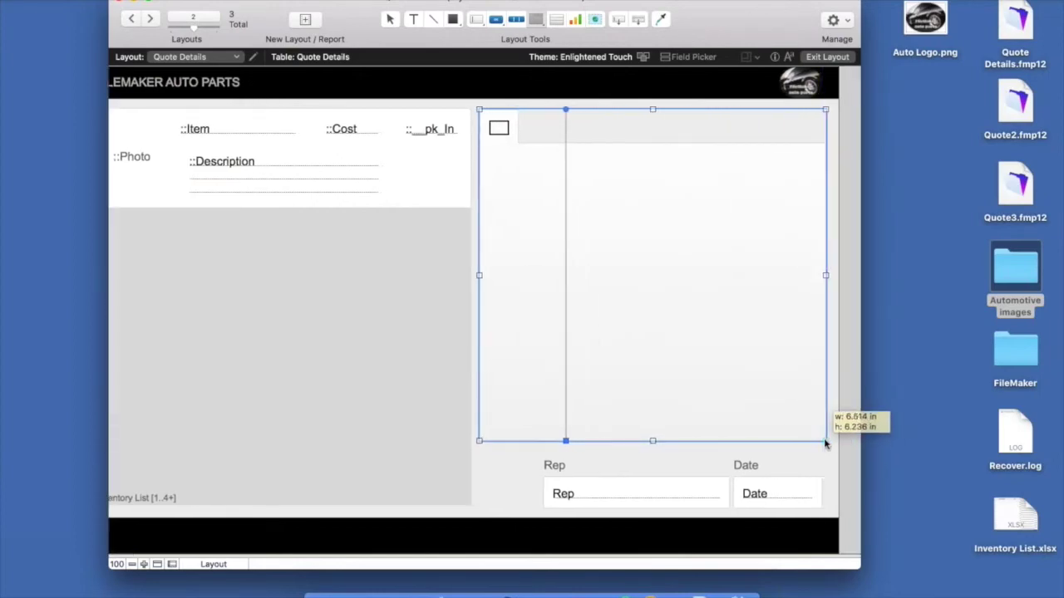
pyautogui.moveTo(823, 444); pyautogui.dragTo(823, 443)
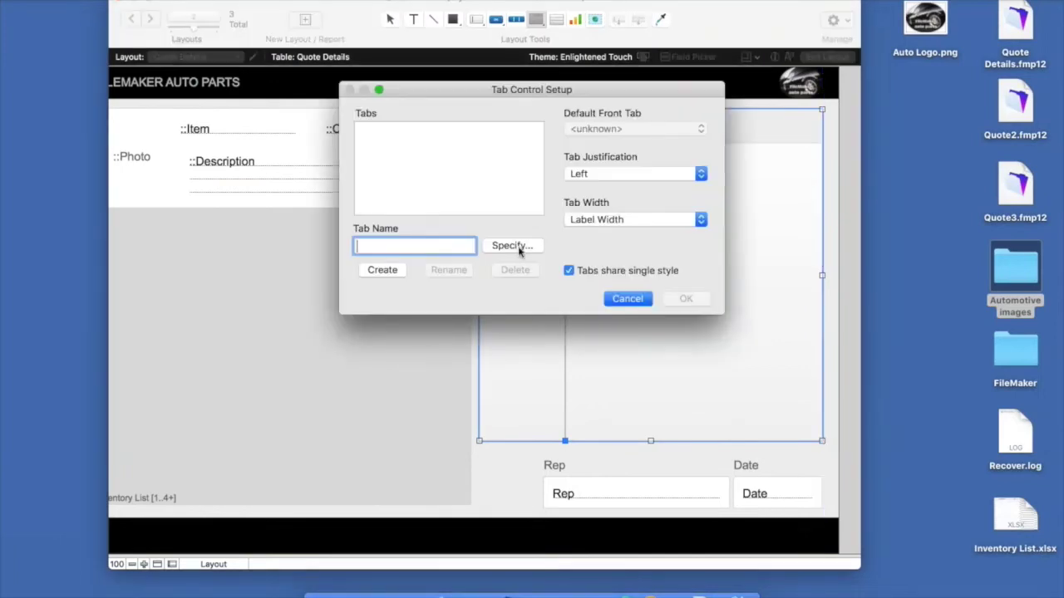
# Create Quote and Customer tabs with Full tab justification
pyautogui.write('"Quote"')
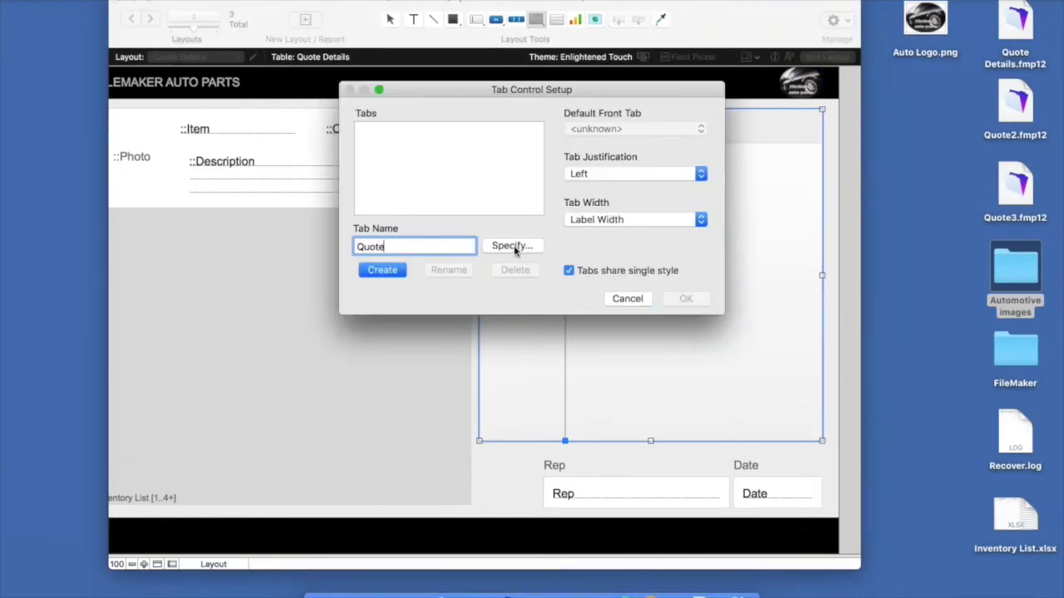
pyautogui.click(390, 272)
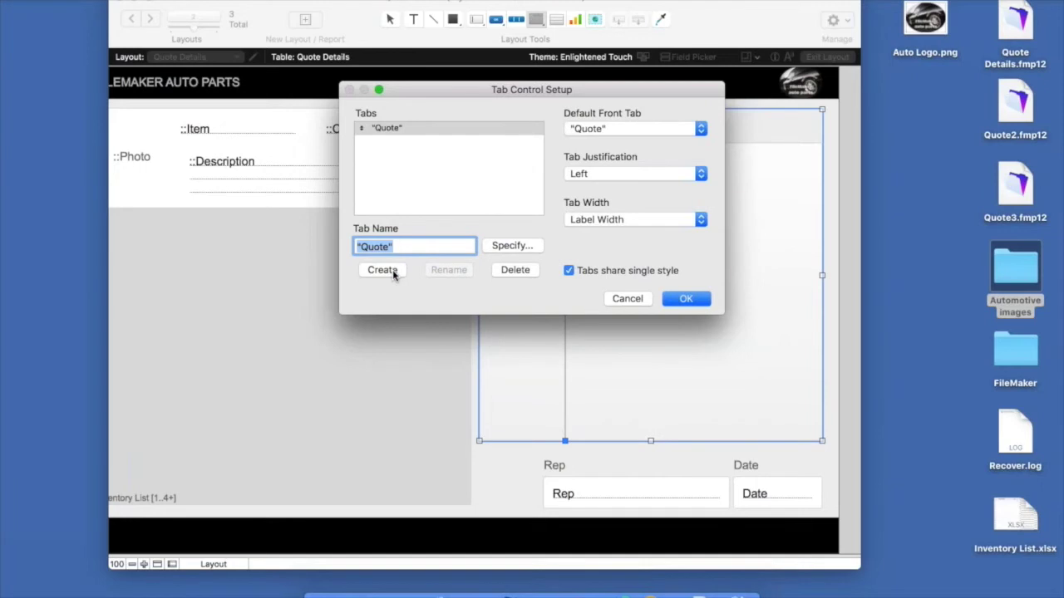
pyautogui.press('BackSpace')
pyautogui.write('Customer')
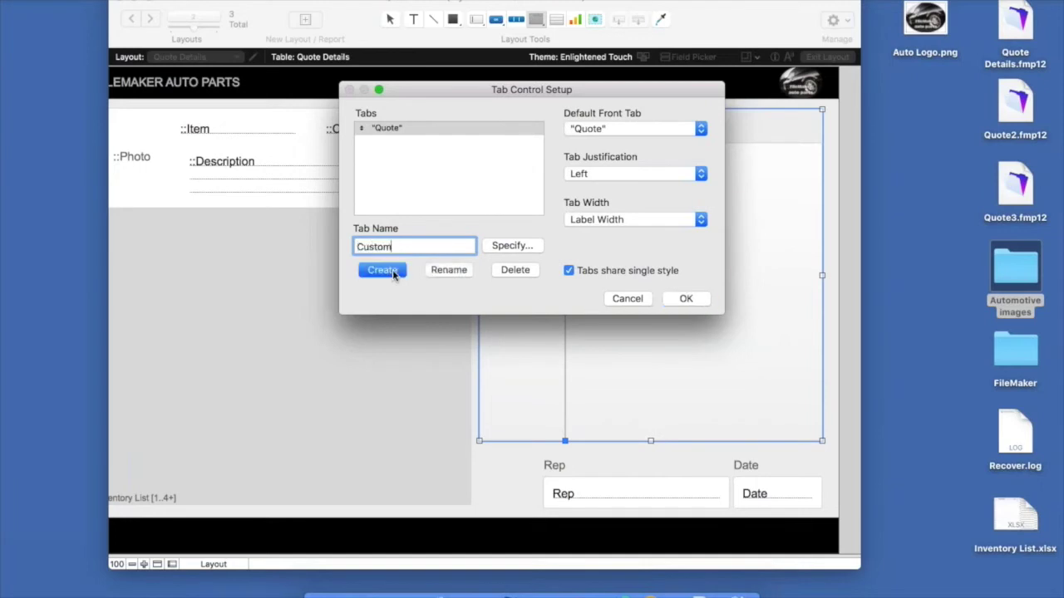
pyautogui.click(384, 270)
pyautogui.click(635, 174)
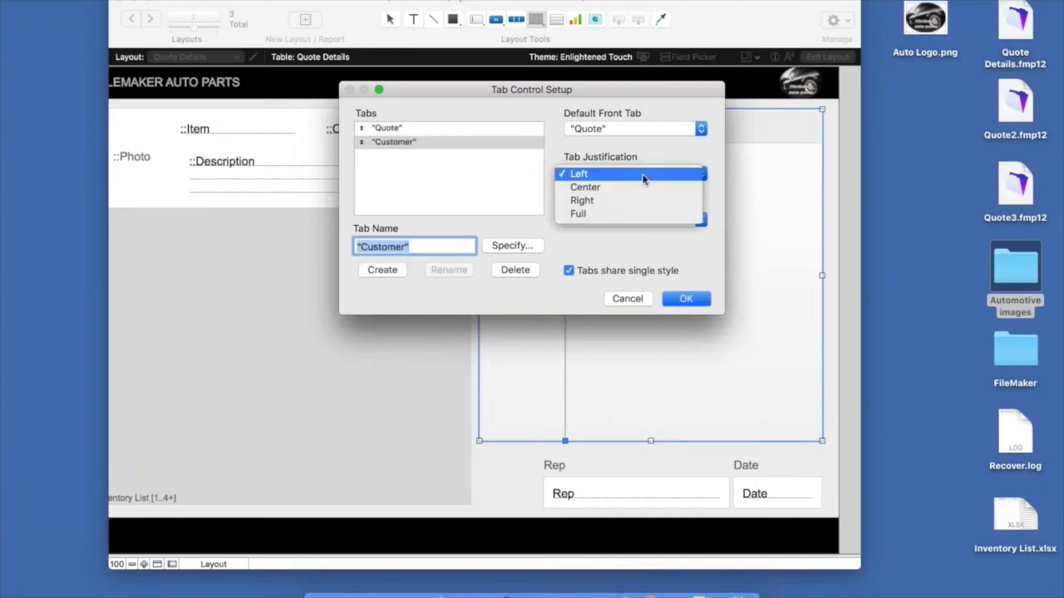
pyautogui.click(621, 214)
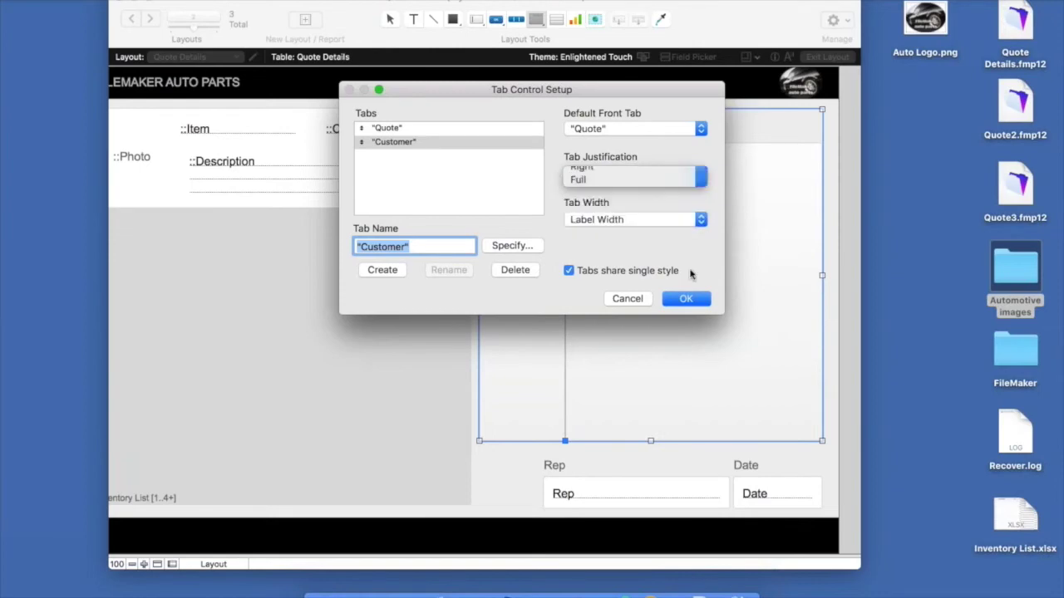
pyautogui.click(686, 299)
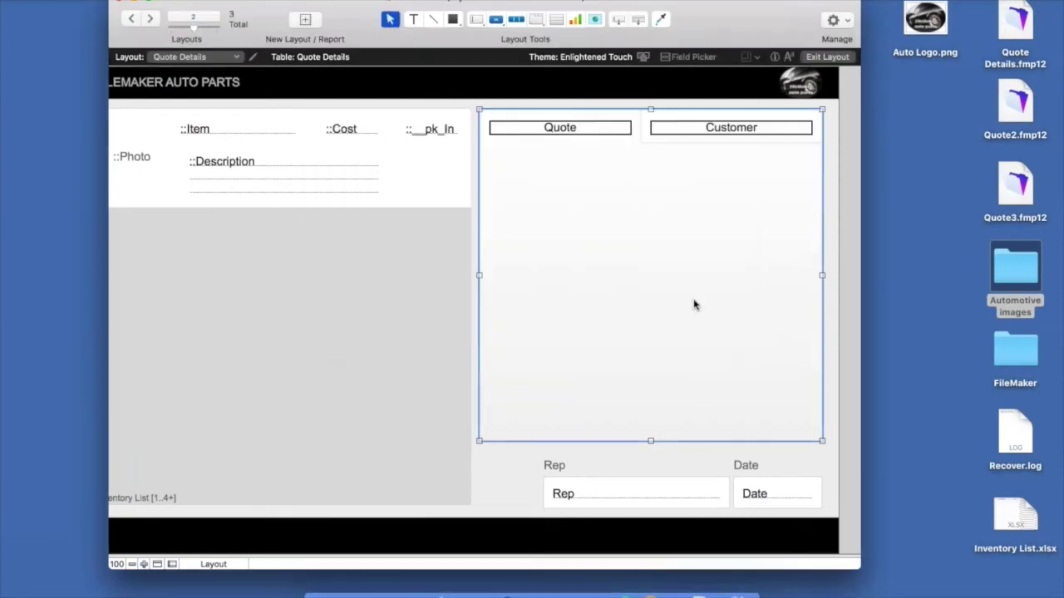
# Switch between the Customer and Quote tabs, then return to browse mode
pyautogui.click(690, 126)
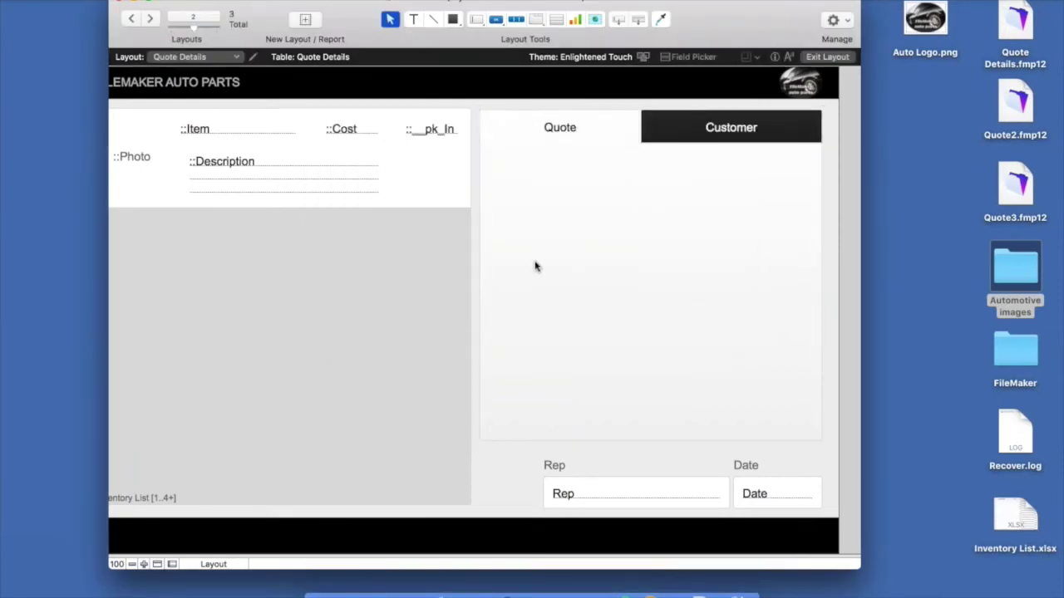
pyautogui.click(707, 138)
pyautogui.click(610, 142)
pyautogui.click(831, 56)
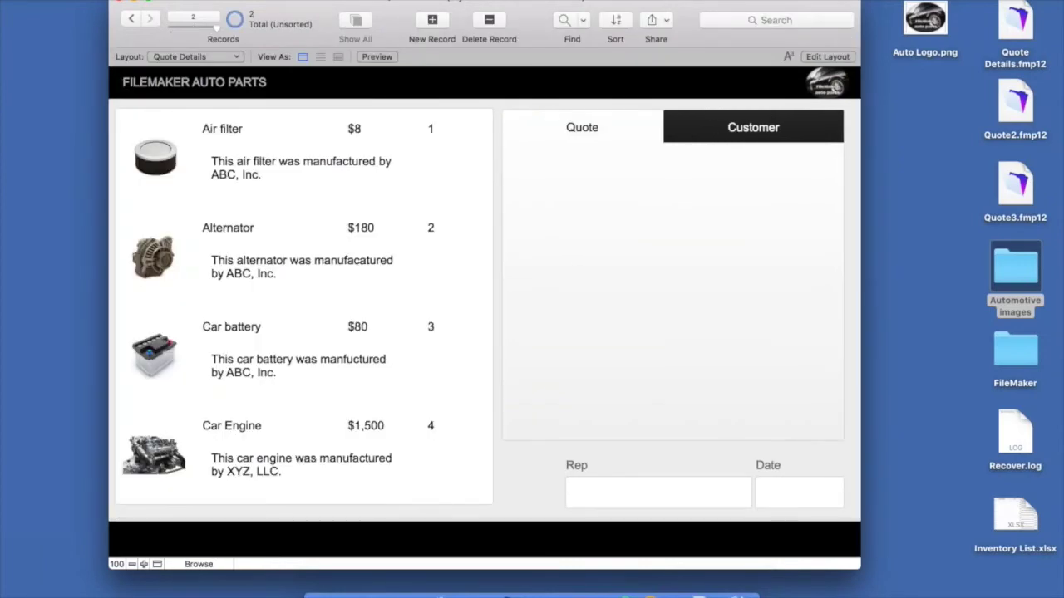
# Close the current window and open the hosted Quote2 file from the server
pyautogui.click(121, 2)
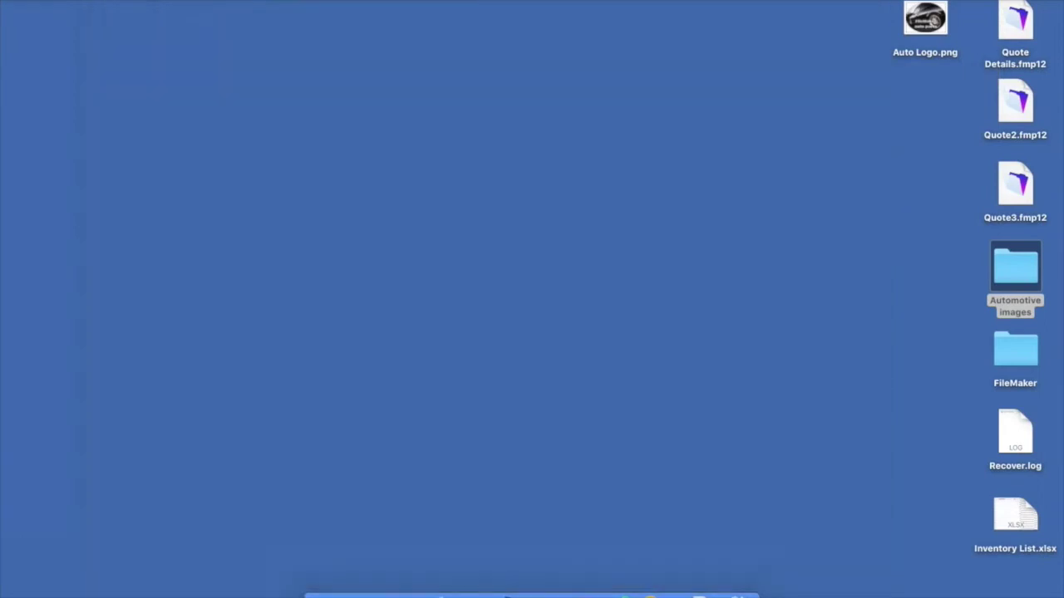
pyautogui.click(192, 1)
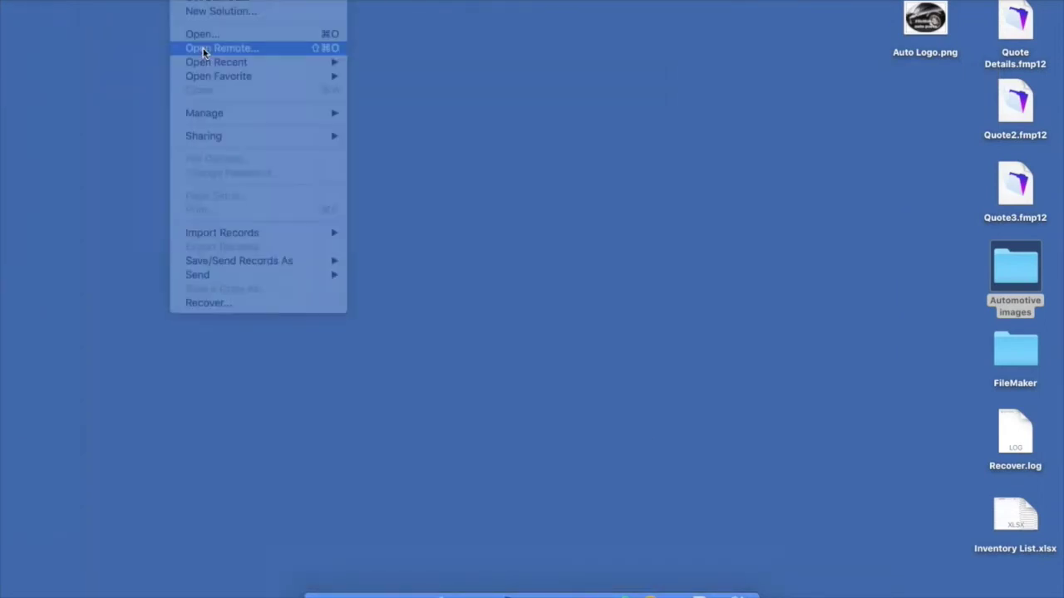
pyautogui.click(203, 50)
pyautogui.click(231, 223)
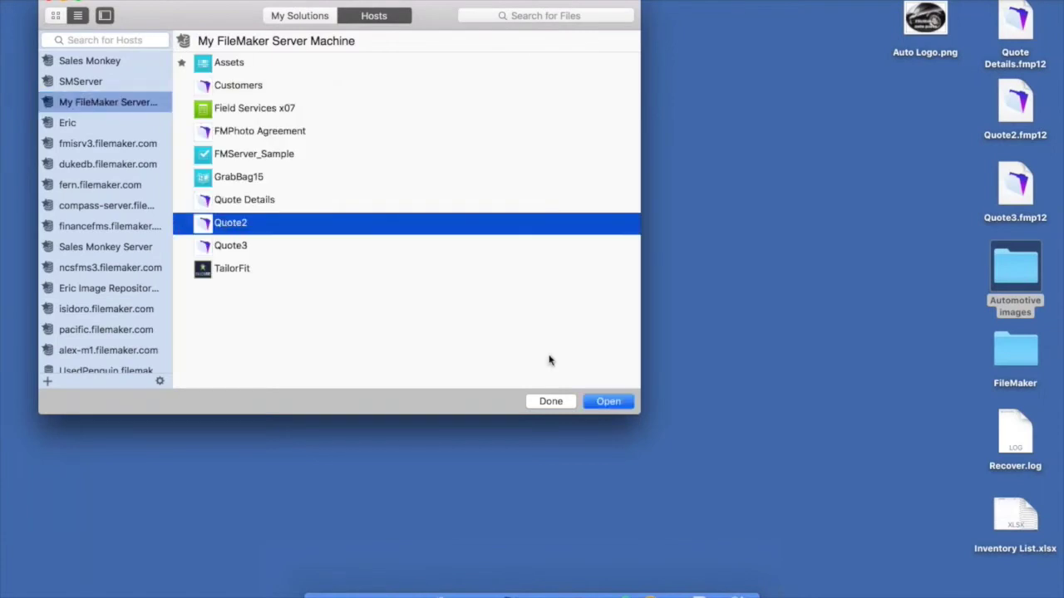
pyautogui.click(607, 400)
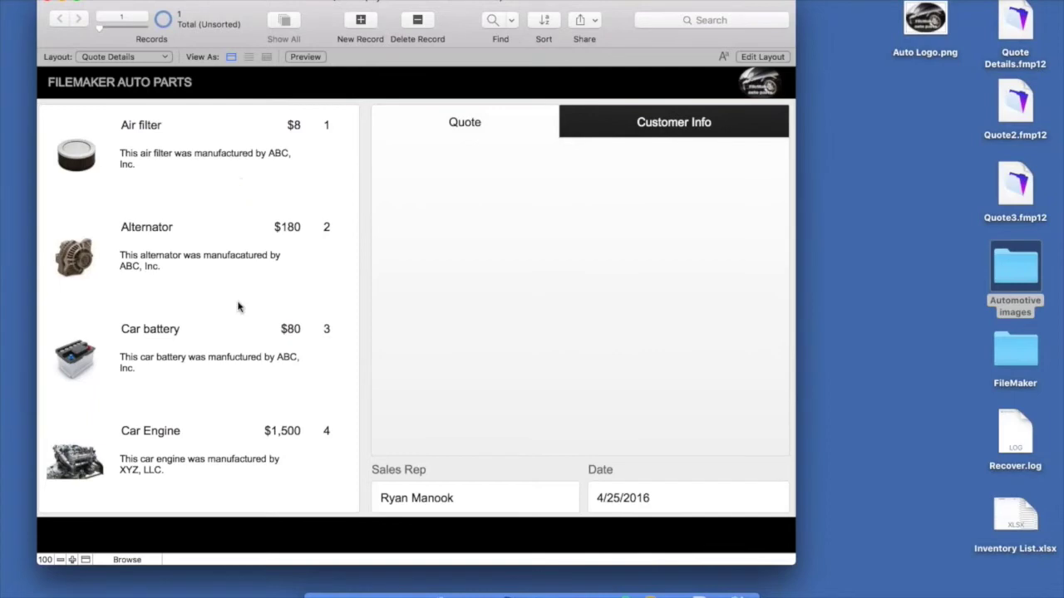
# Bring the Customer Info tab to the front of Quote Details and enter Layout mode
pyautogui.scroll(-2, 237, 306)
pyautogui.scroll(-4, 238, 306)
pyautogui.scroll(4, 238, 304)
pyautogui.scroll(-12, 237, 304)
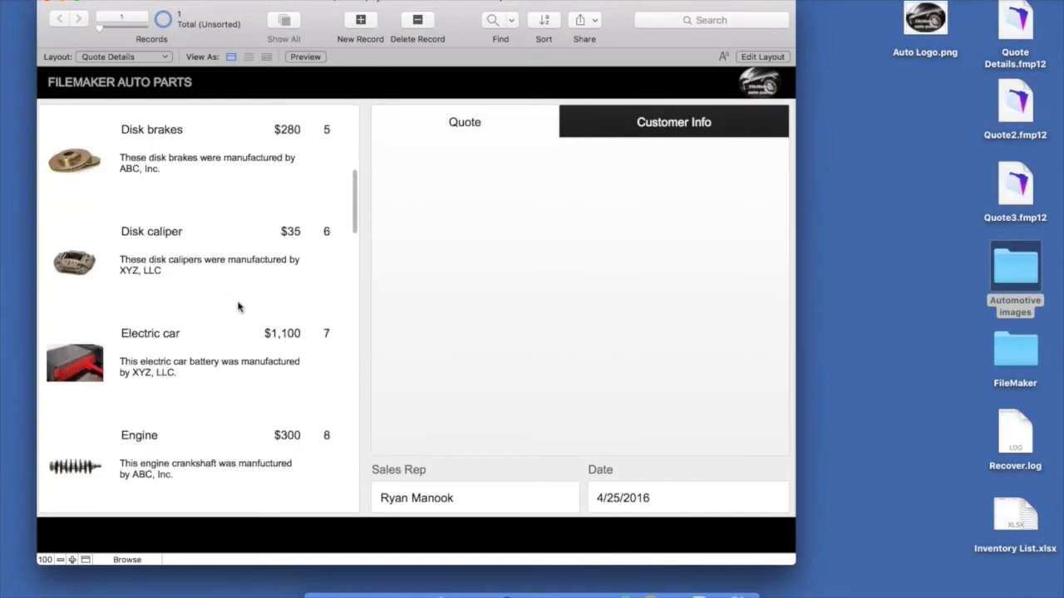
pyautogui.scroll(10, 256, 397)
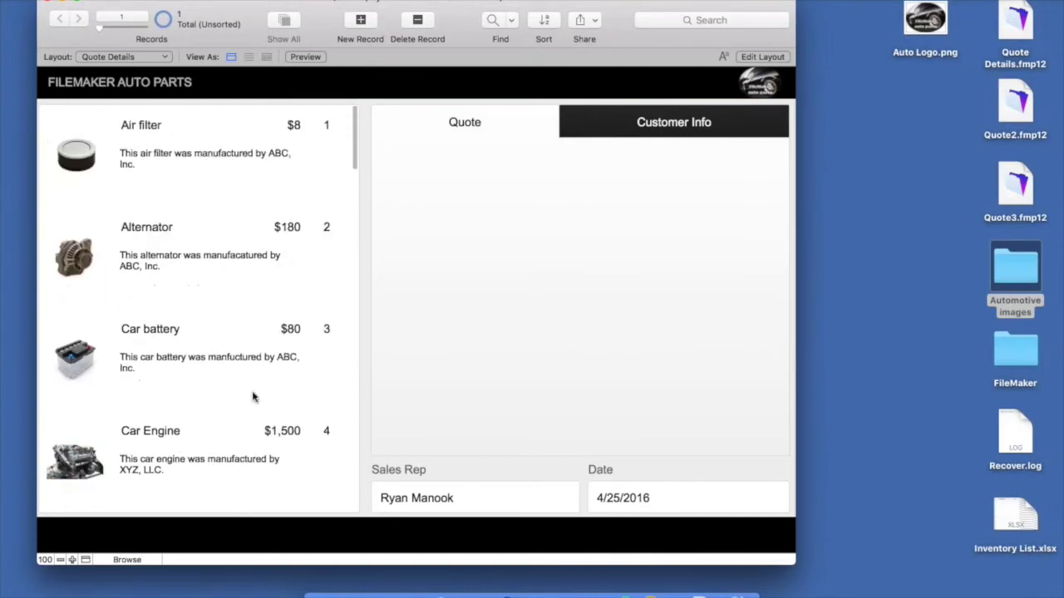
pyautogui.click(636, 135)
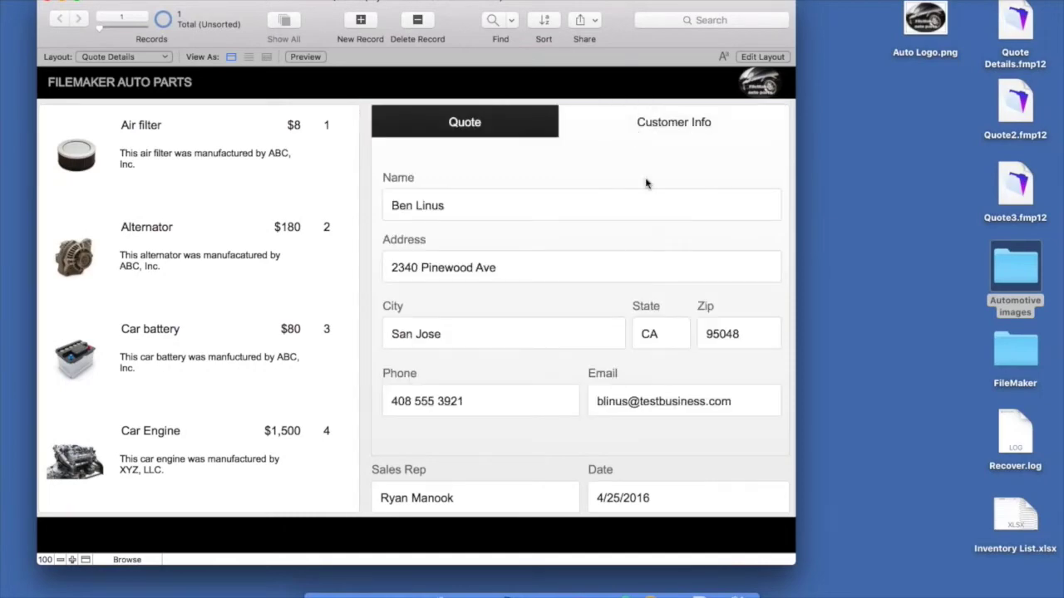
pyautogui.click(758, 58)
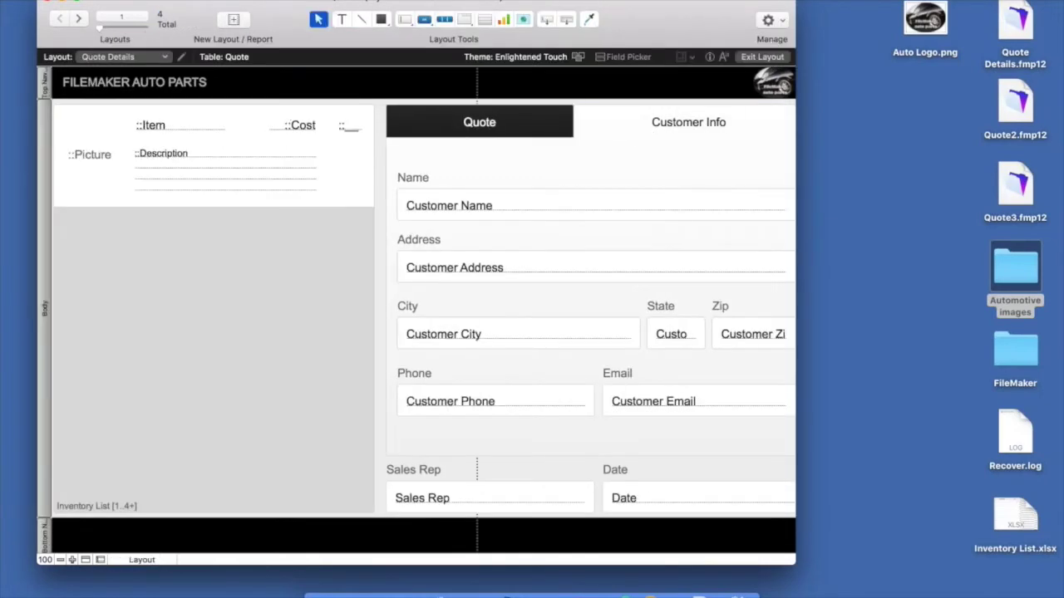
# Glance at the Field Picker, exit to Browse mode, and go back to the empty Quote tab
pyautogui.click(650, 60)
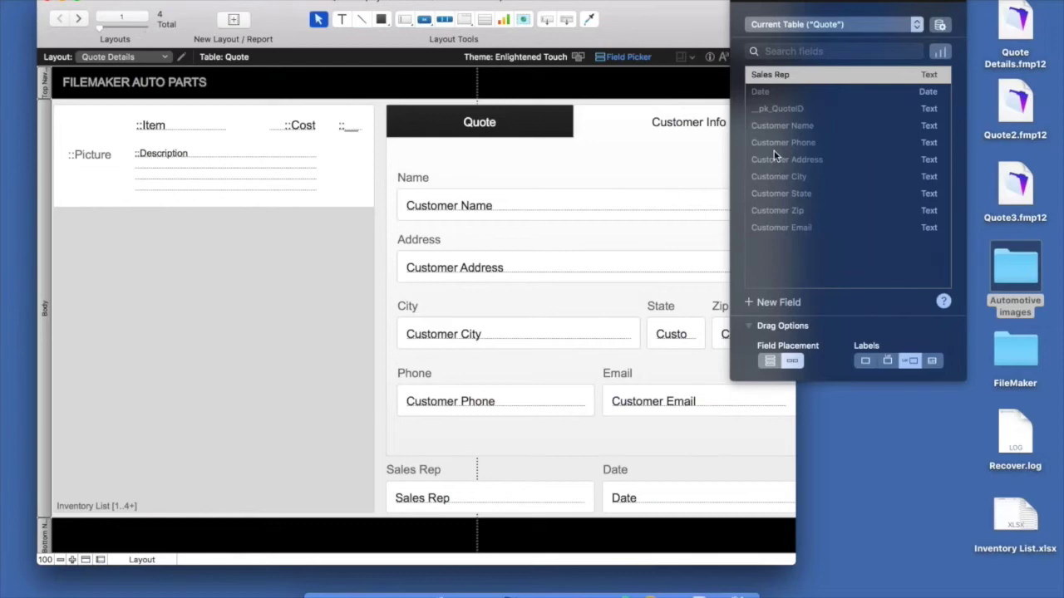
pyautogui.click(743, 5)
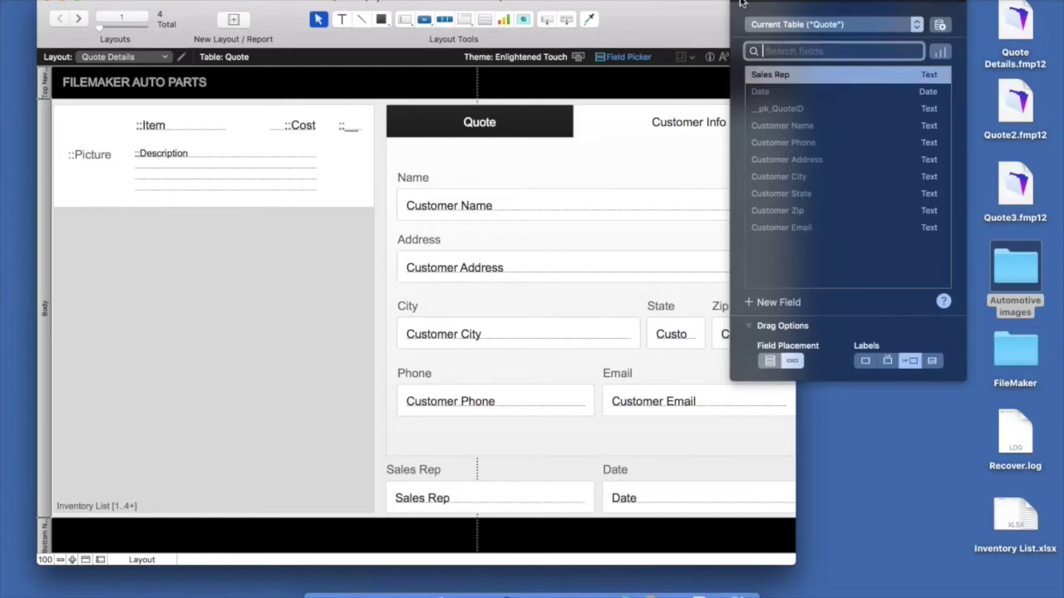
pyautogui.click(764, 55)
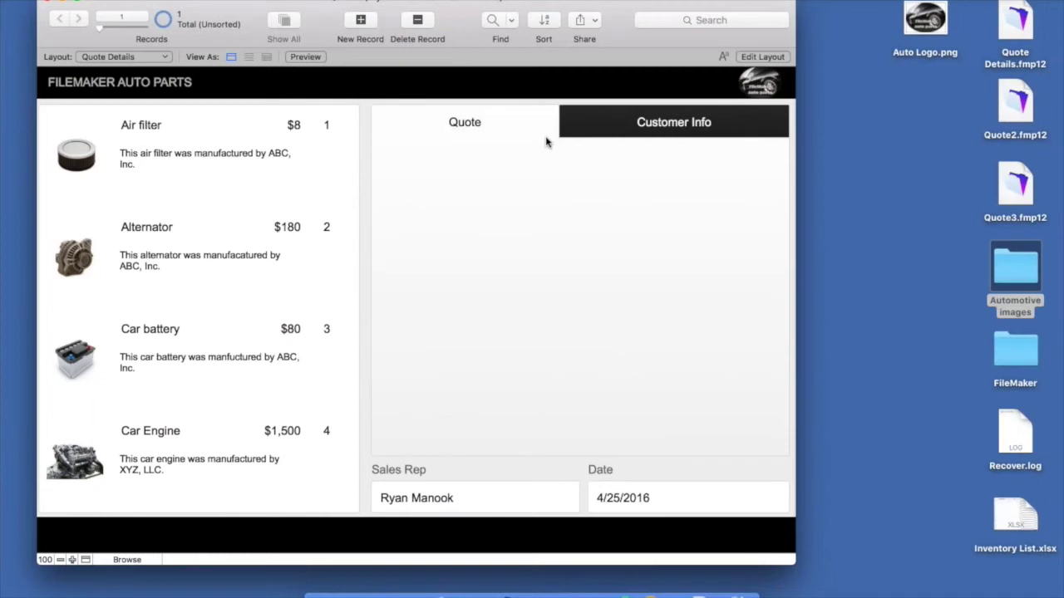
pyautogui.click(592, 127)
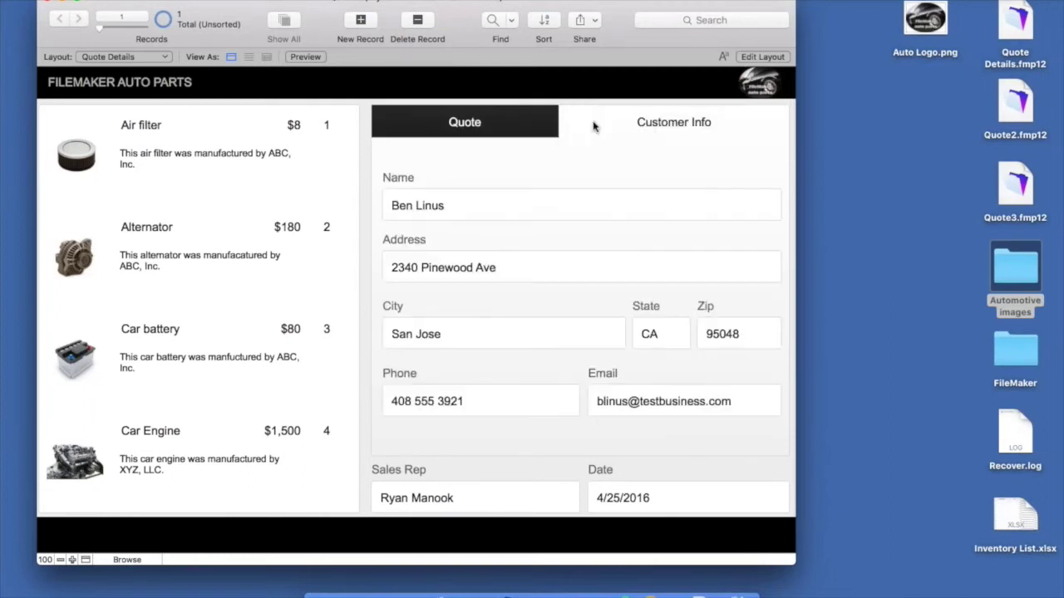
pyautogui.click(527, 128)
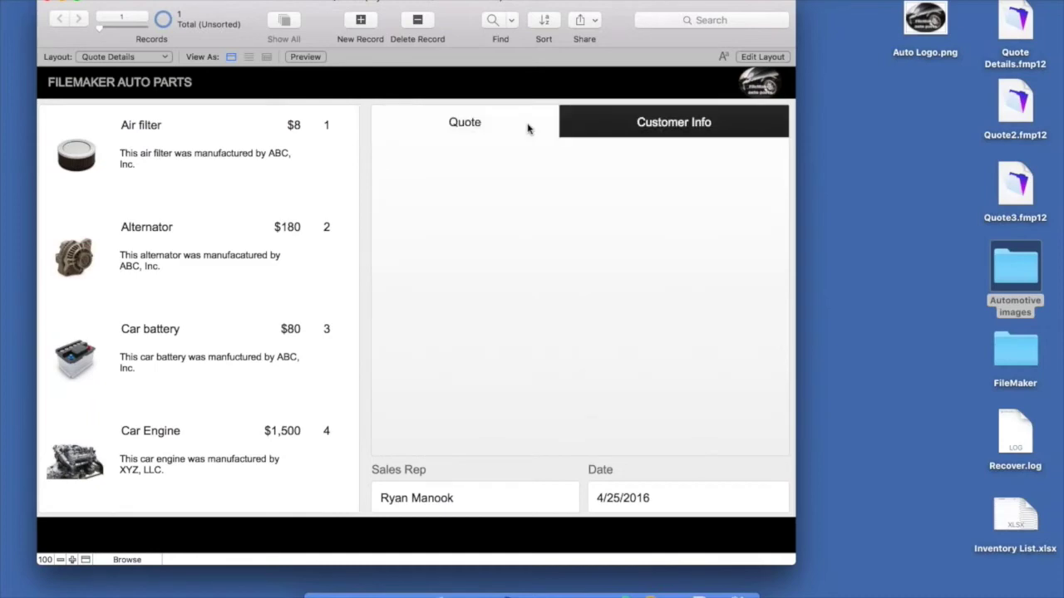
pyautogui.moveTo(291, 161)
# Open Manage Database for Quote2 via File > Manage > Database
pyautogui.click(184, 1)
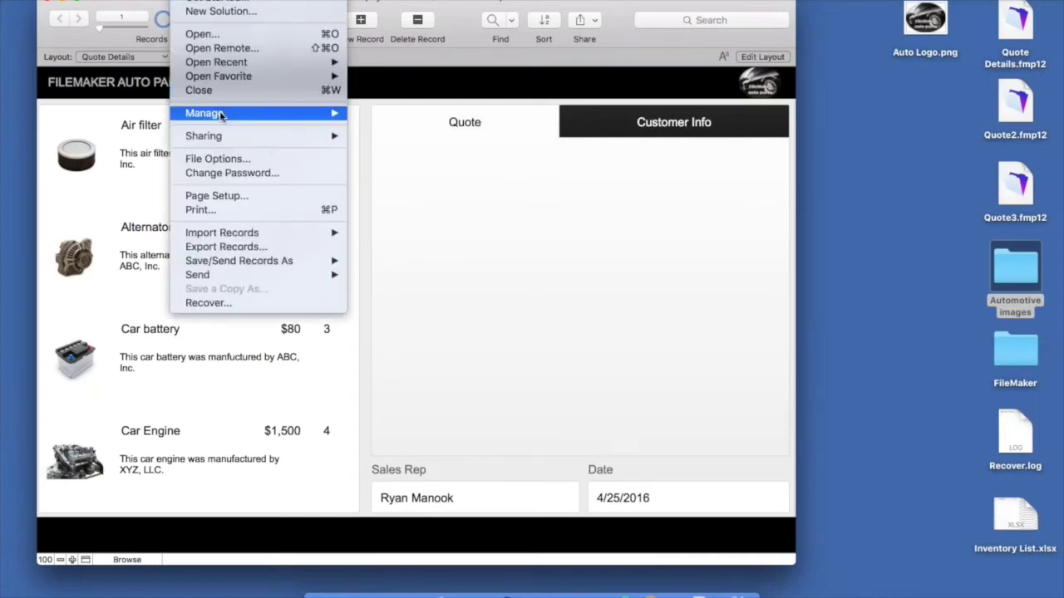
pyautogui.moveTo(326, 120)
pyautogui.click(365, 112)
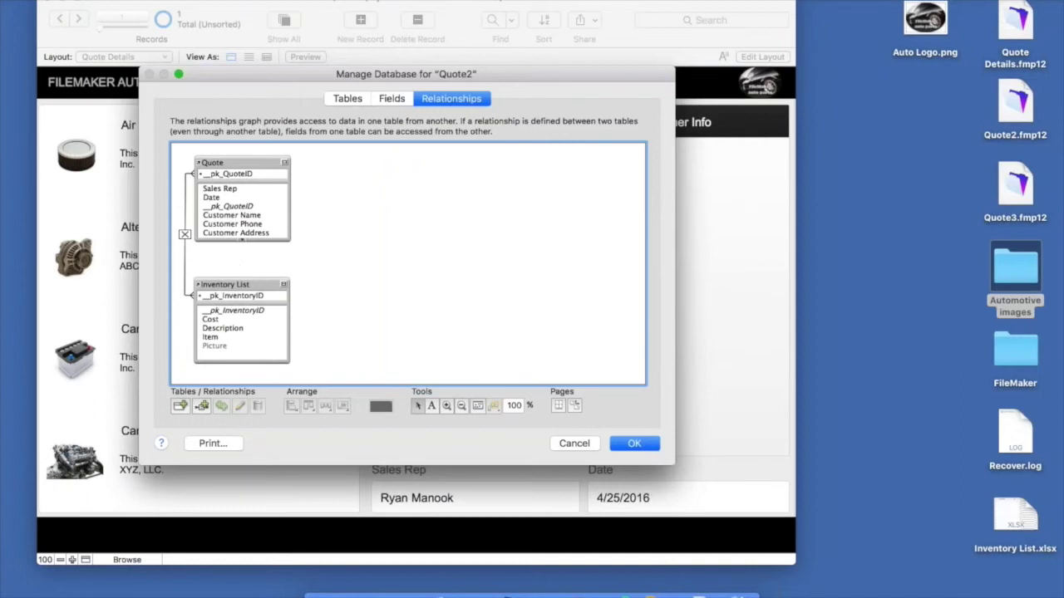
# Duplicate the Inventory List occurrence, move the copy upper right, and open its settings
pyautogui.click(224, 284)
pyautogui.press('super+d')
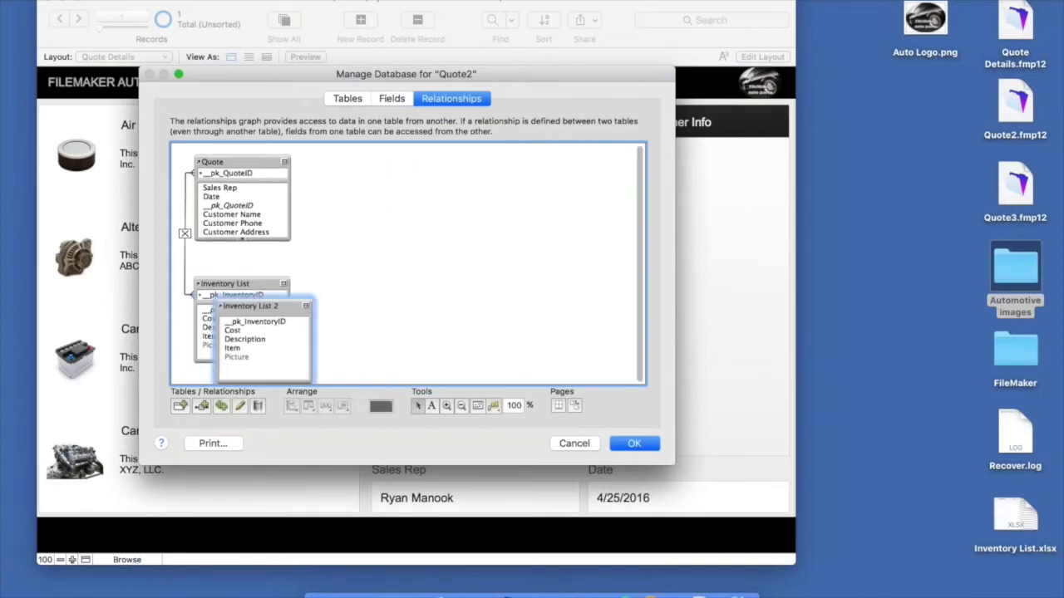
pyautogui.moveTo(301, 293); pyautogui.dragTo(515, 162)
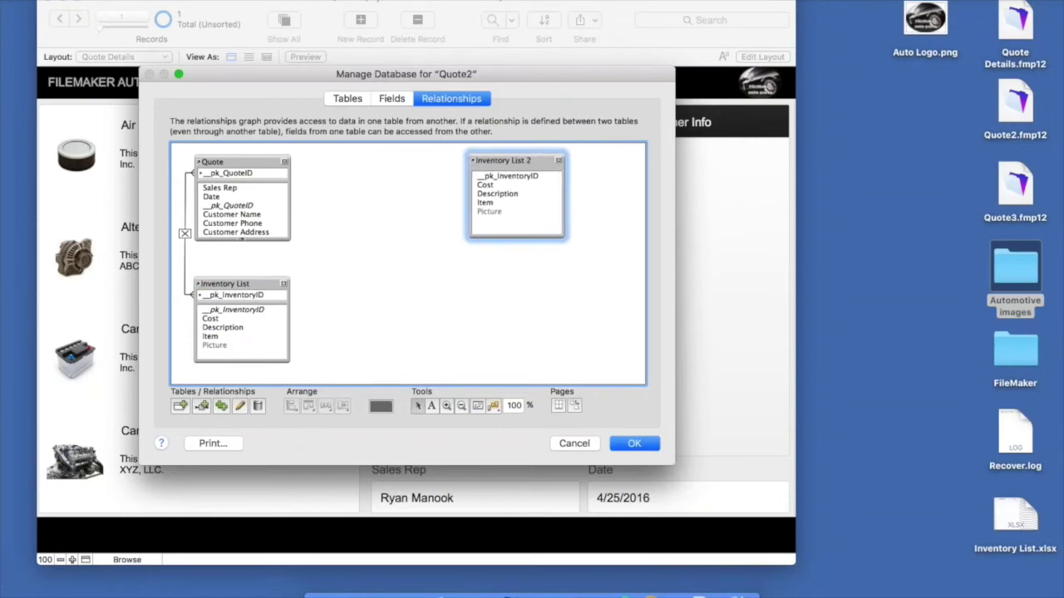
pyautogui.doubleClick(516, 160)
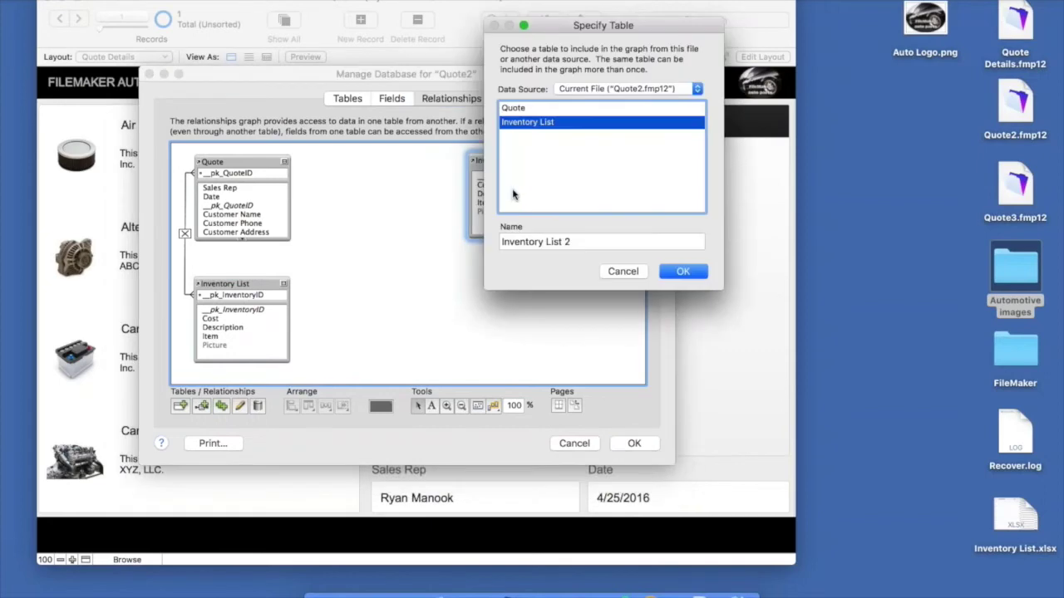
# Rename the duplicate occurrence Inventory List 2 to Order Inventory
pyautogui.click(570, 241)
pyautogui.press('BackSpace')
pyautogui.press('BackSpace')
pyautogui.press('BackSpace')
pyautogui.press('BackSpace')
pyautogui.press('BackSpace')
pyautogui.press('BackSpace')
pyautogui.press('BackSpace')
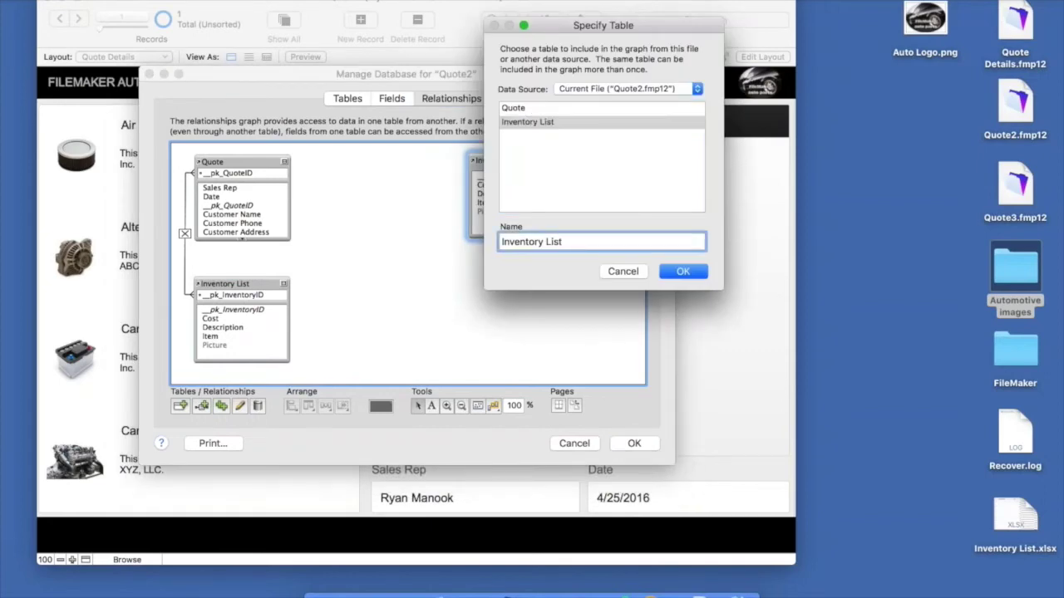
pyautogui.click(501, 241)
pyautogui.write('Order')
pyautogui.press('Return')
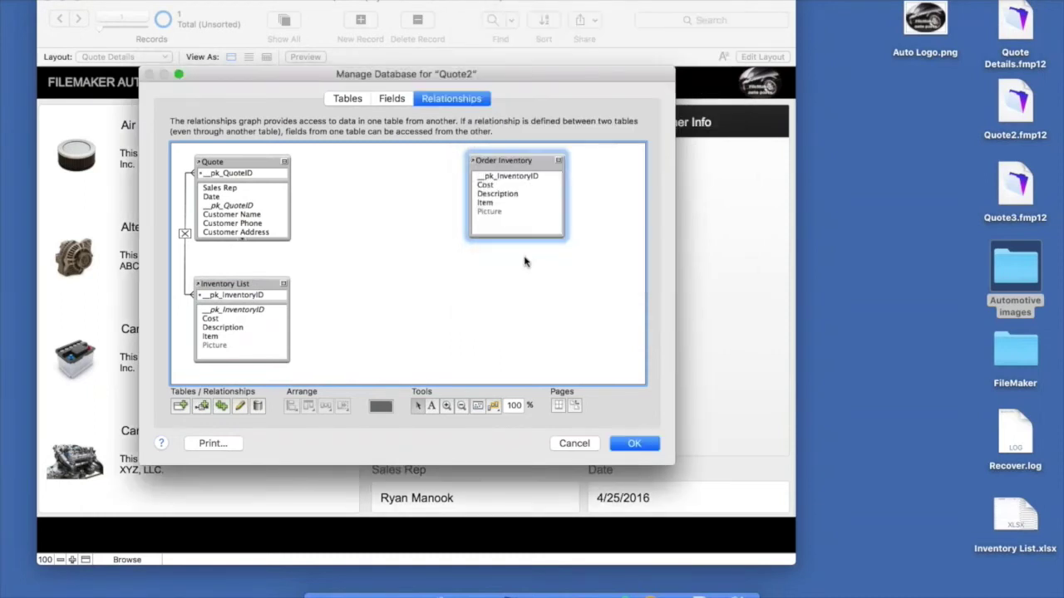
# Draw a link from Order Inventory's ID to Quote's ID, then delete that relationship
pyautogui.click(416, 221)
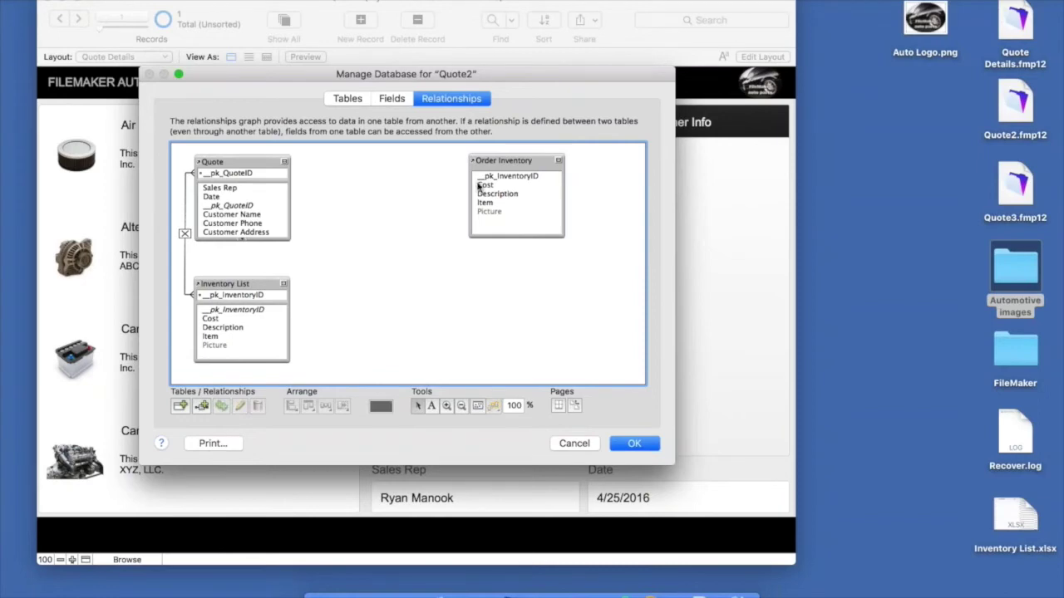
pyautogui.moveTo(490, 181); pyautogui.dragTo(279, 172)
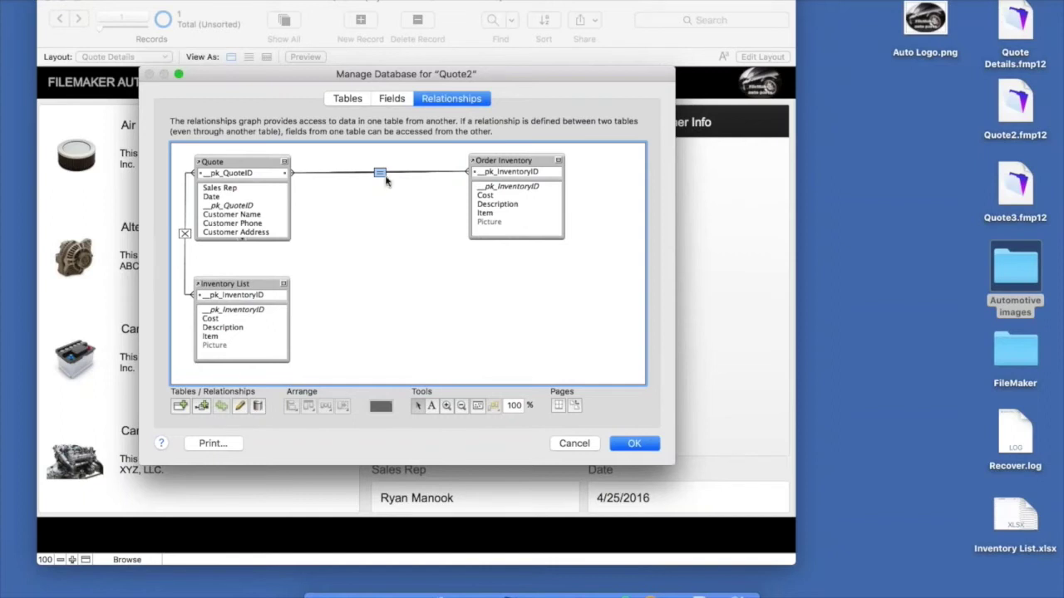
pyautogui.press('Delete')
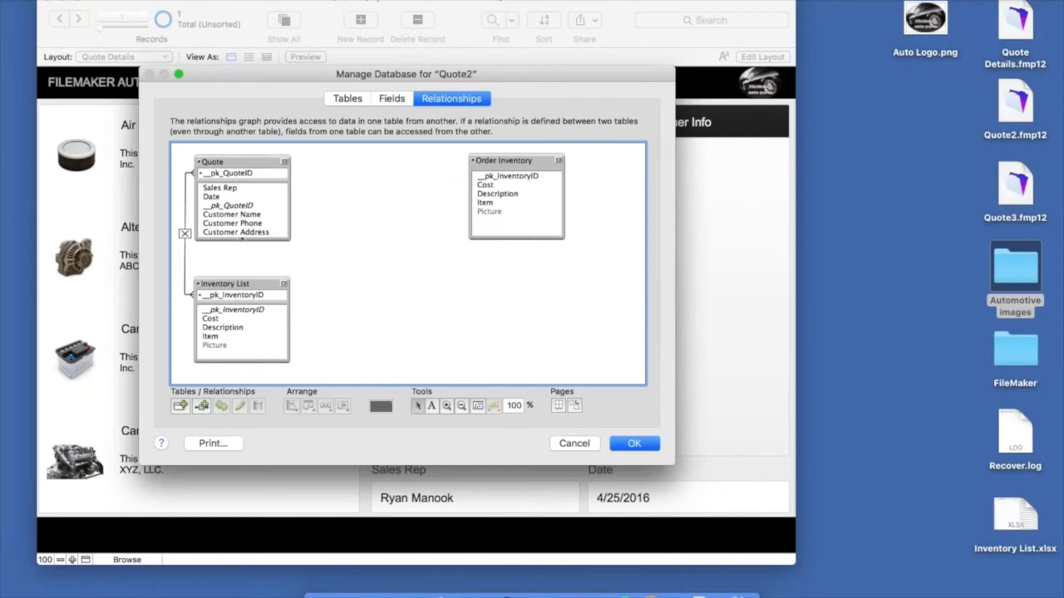
pyautogui.click(347, 98)
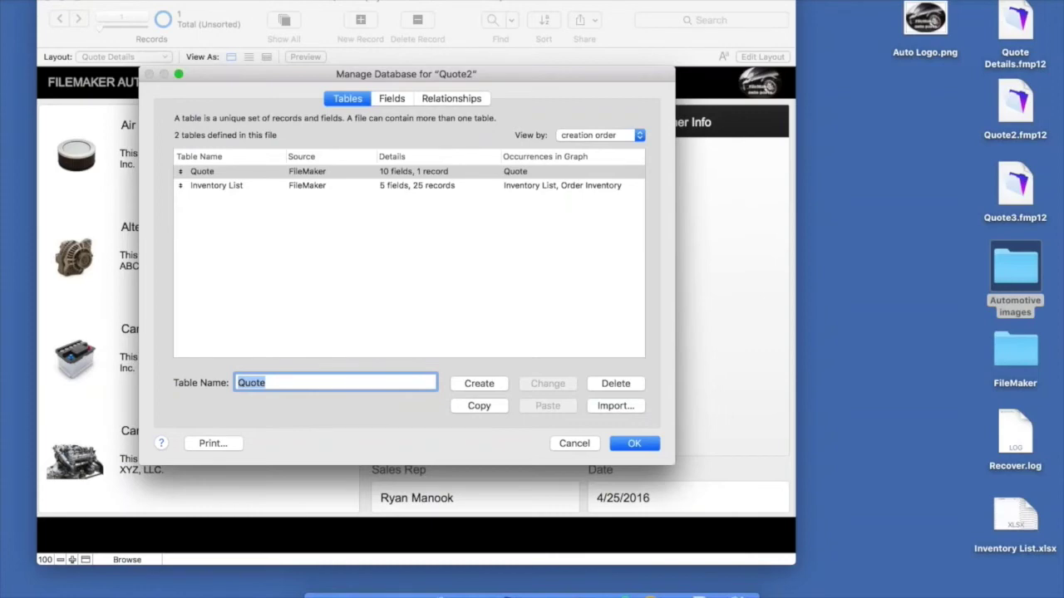
# Create a new table named Orders
pyautogui.write('Orders')
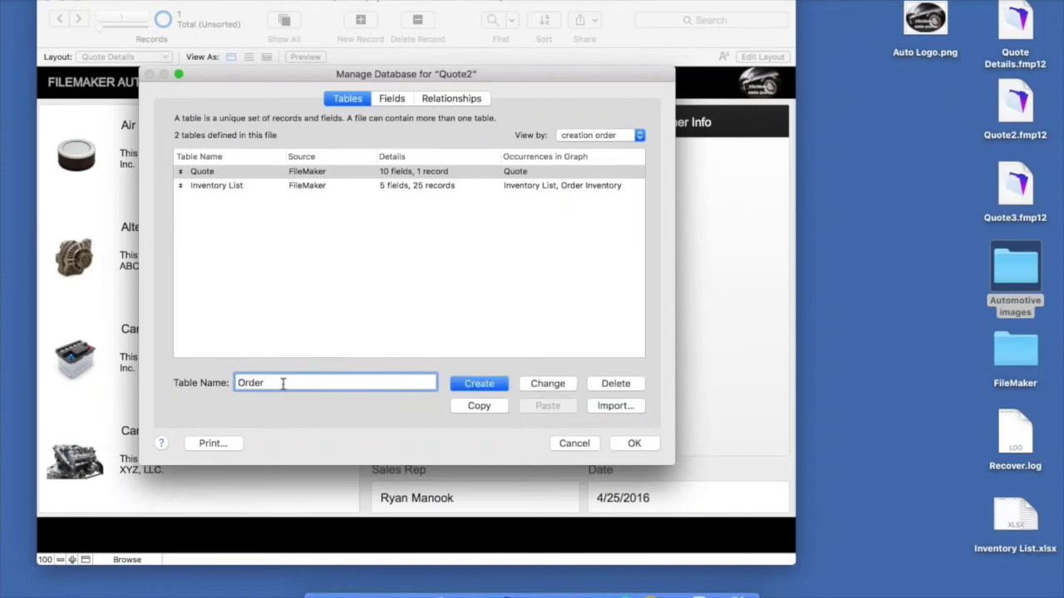
pyautogui.click(479, 383)
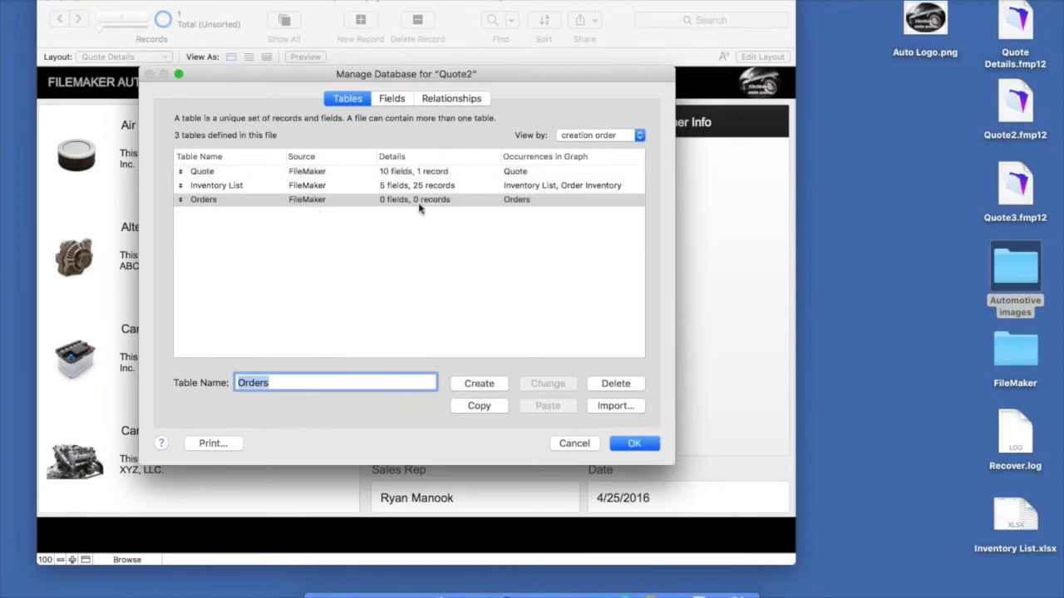
pyautogui.click(390, 99)
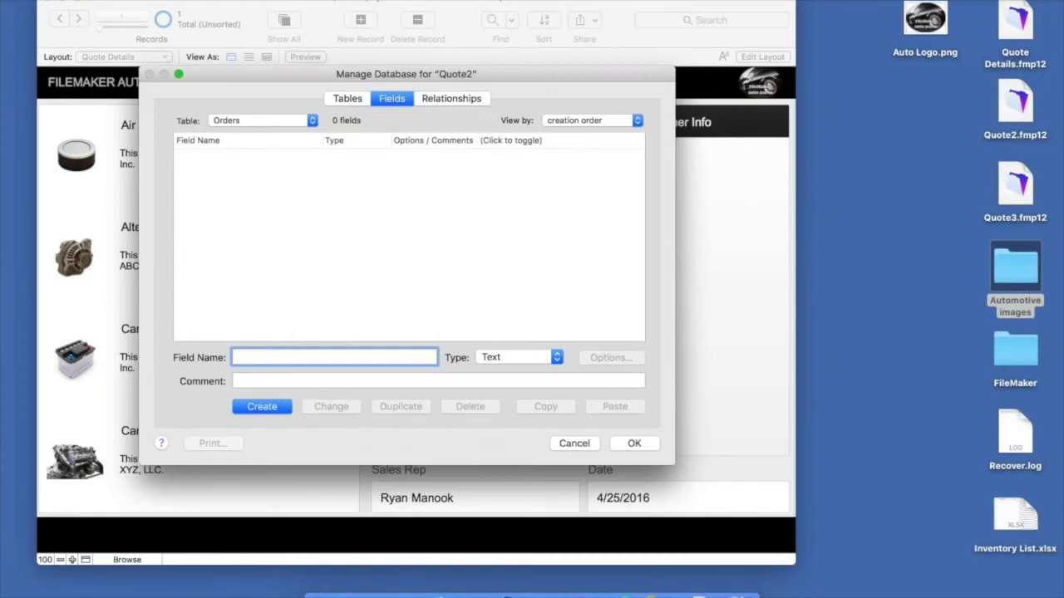
# Add an __pk_OrderID field with auto-enter calculation Get ( UUID )
pyautogui.write('__pk_OrderID')
pyautogui.click(262, 406)
pyautogui.click(606, 356)
pyautogui.click(683, 356)
pyautogui.write('get')
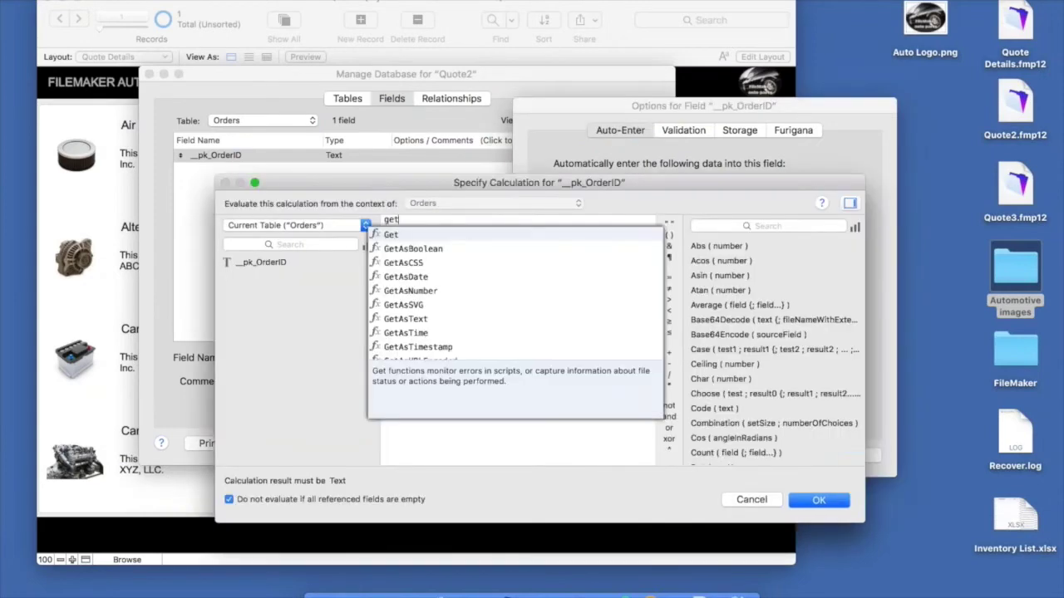
pyautogui.press('Return')
pyautogui.write('uuid')
pyautogui.press('Return')
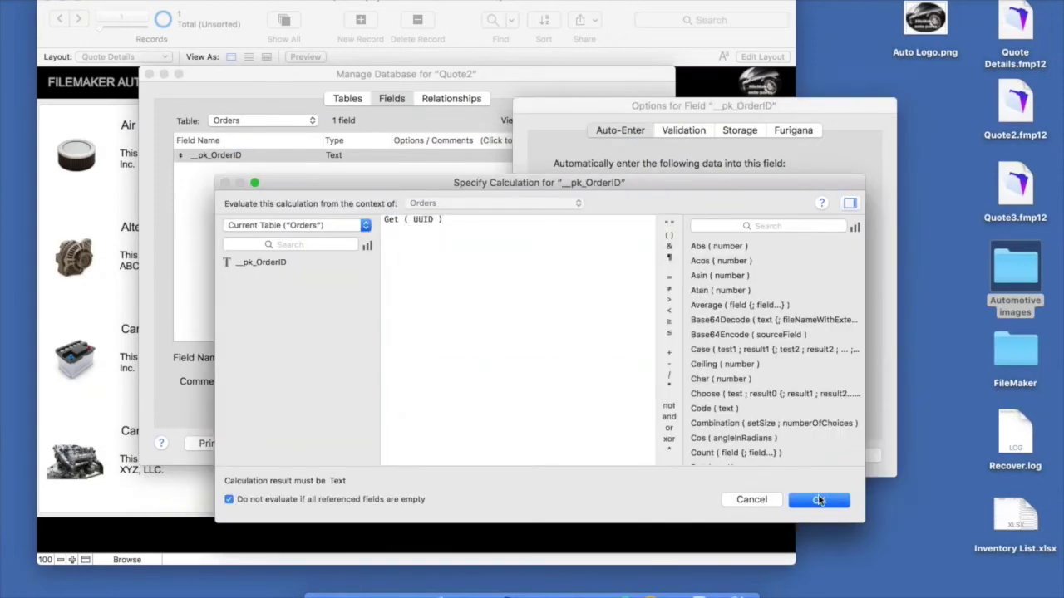
pyautogui.click(818, 497)
pyautogui.click(860, 455)
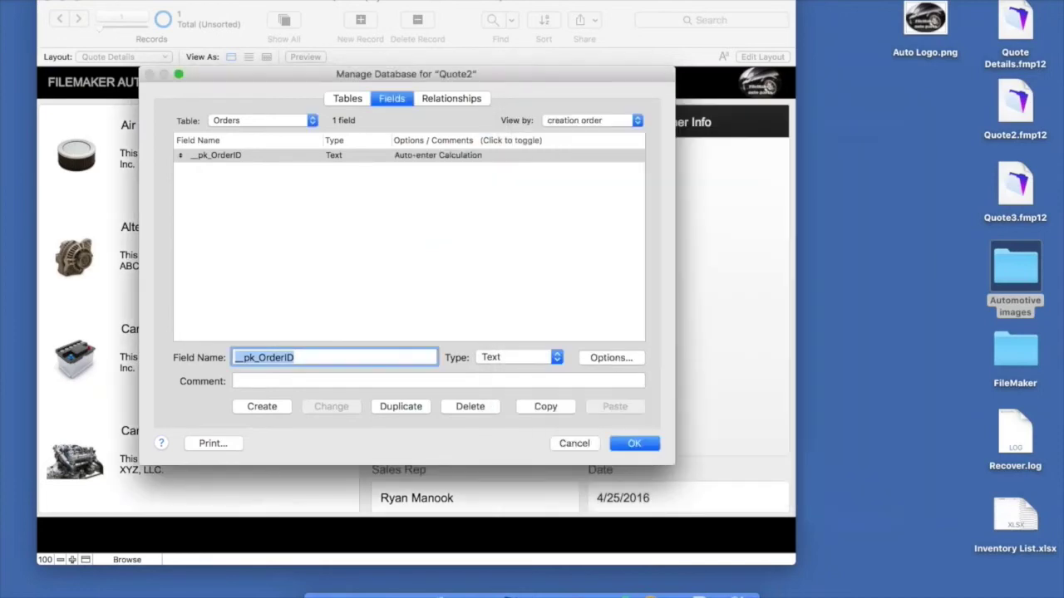
# Add the _fk_QuoteID and _fk_InventoryID fields to Orders
pyautogui.press('BackSpace')
pyautogui.write('_fk_QuoteID')
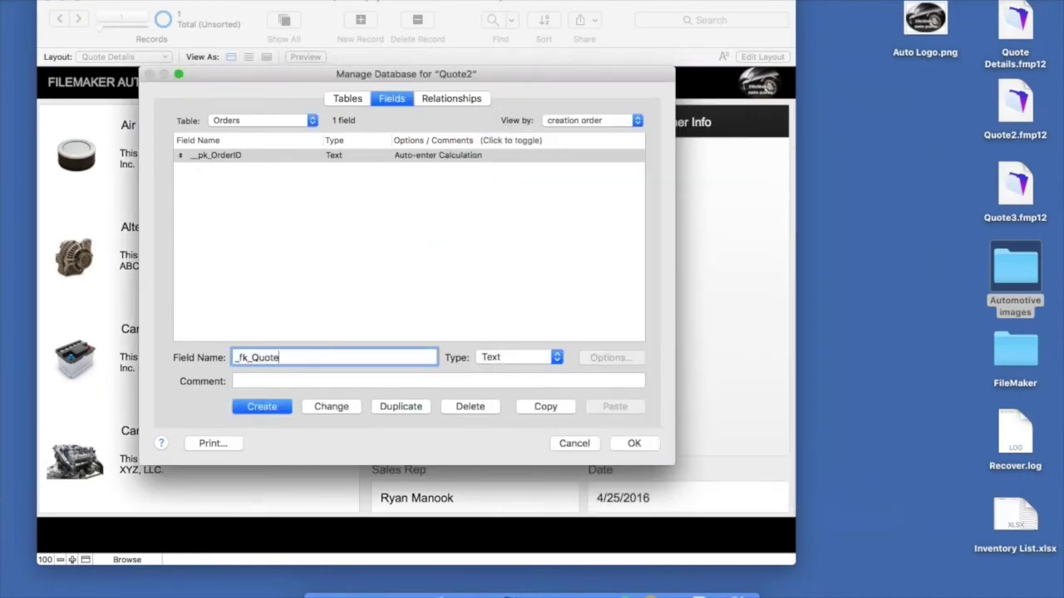
pyautogui.click(261, 406)
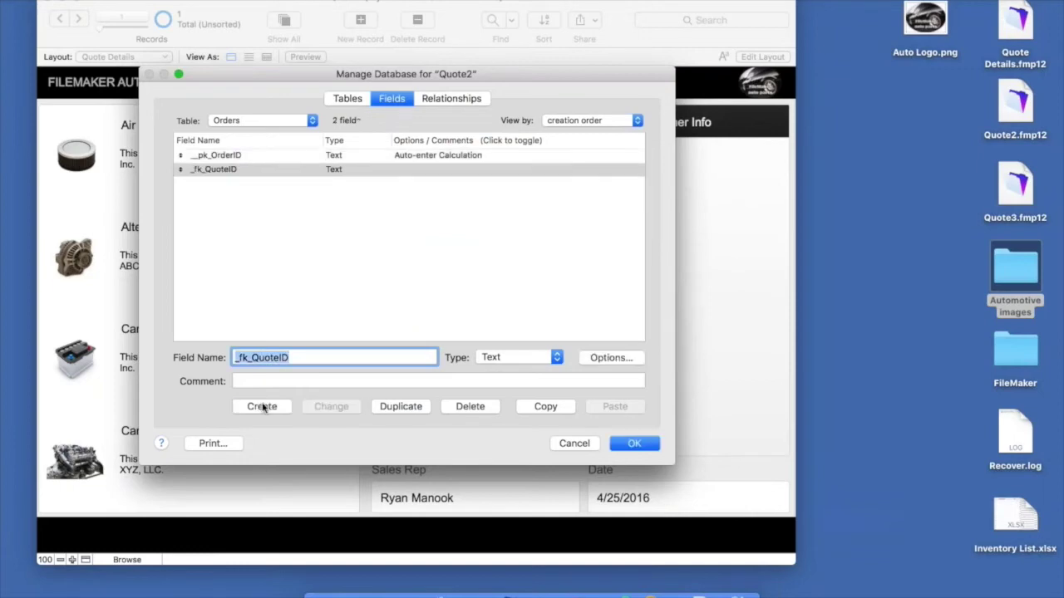
pyautogui.write('_fk_')
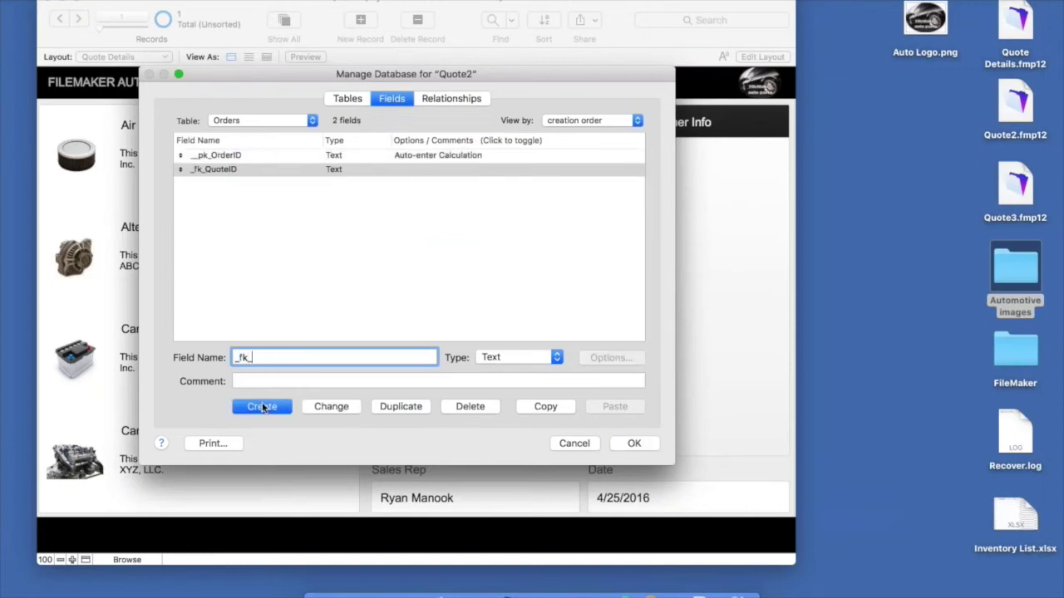
pyautogui.write('InventoryID')
pyautogui.click(260, 407)
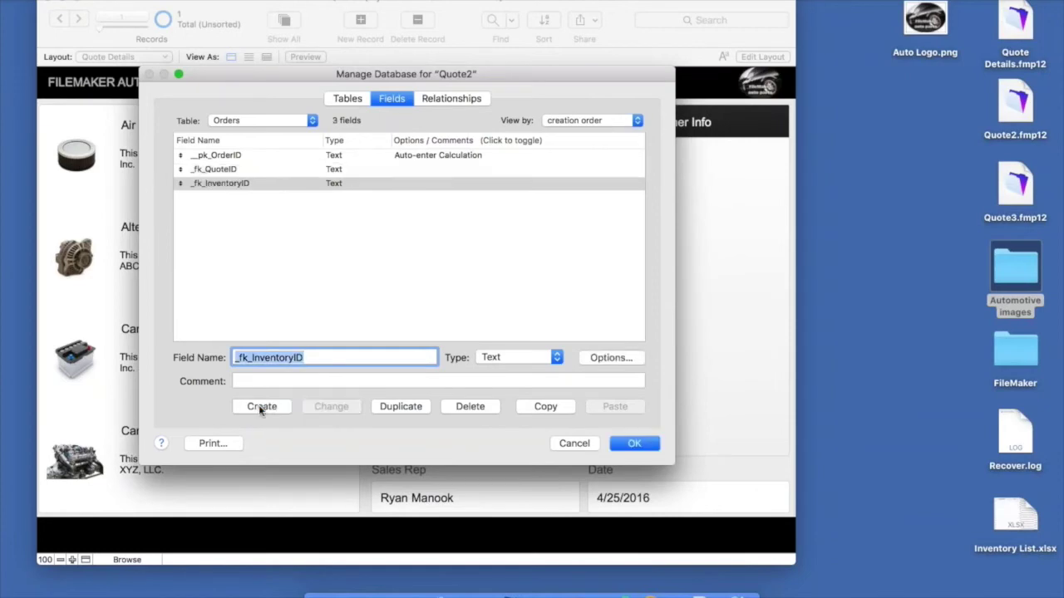
# Link Orders::_fk_QuoteID to Quote and Orders::_fk_InventoryID to Order Inventory in the graph
pyautogui.click(445, 98)
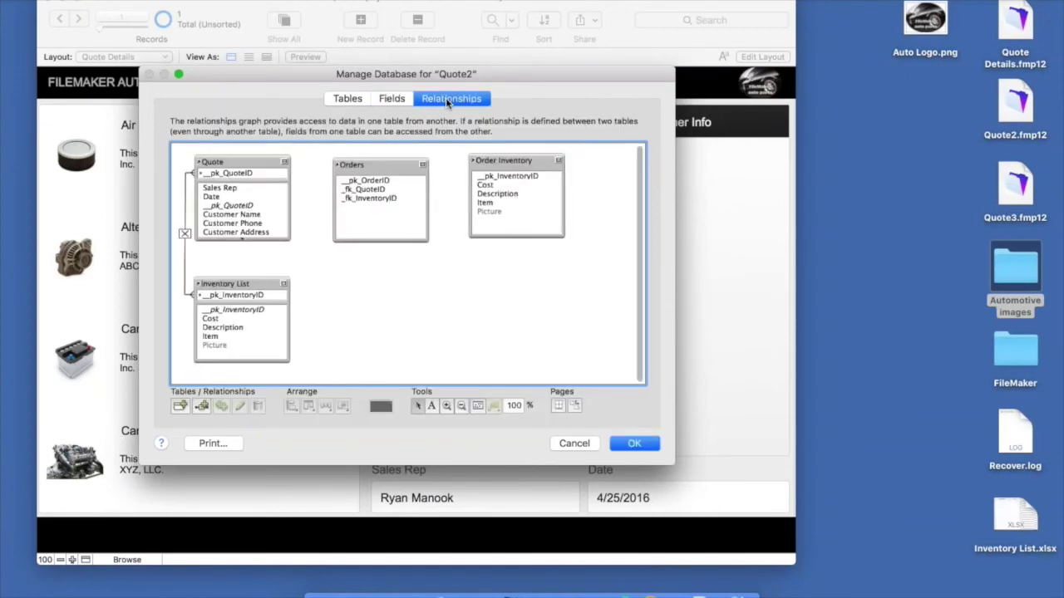
pyautogui.moveTo(363, 189); pyautogui.dragTo(249, 173)
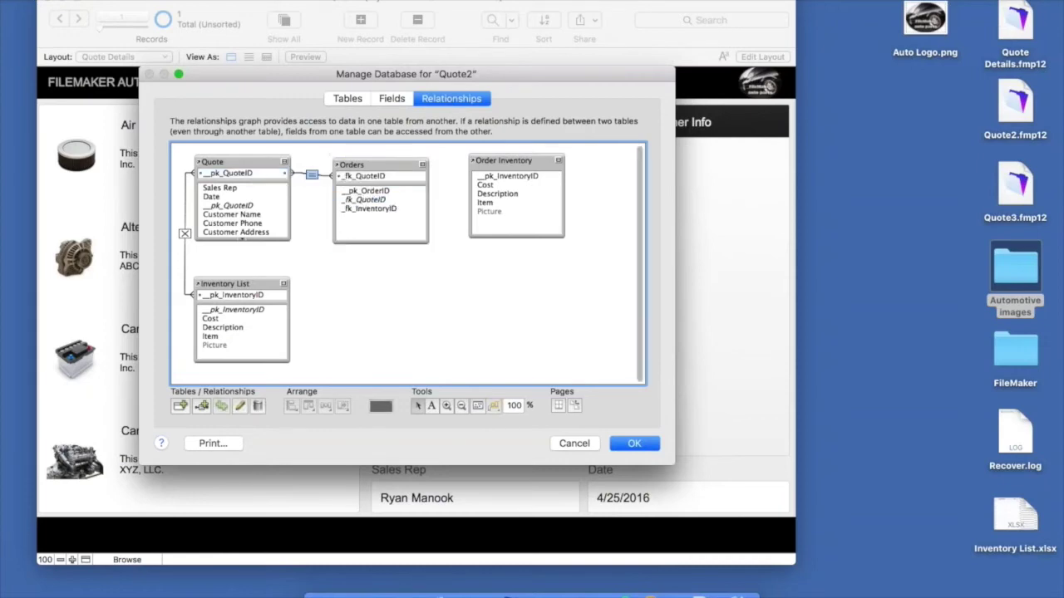
pyautogui.moveTo(368, 209); pyautogui.dragTo(480, 175)
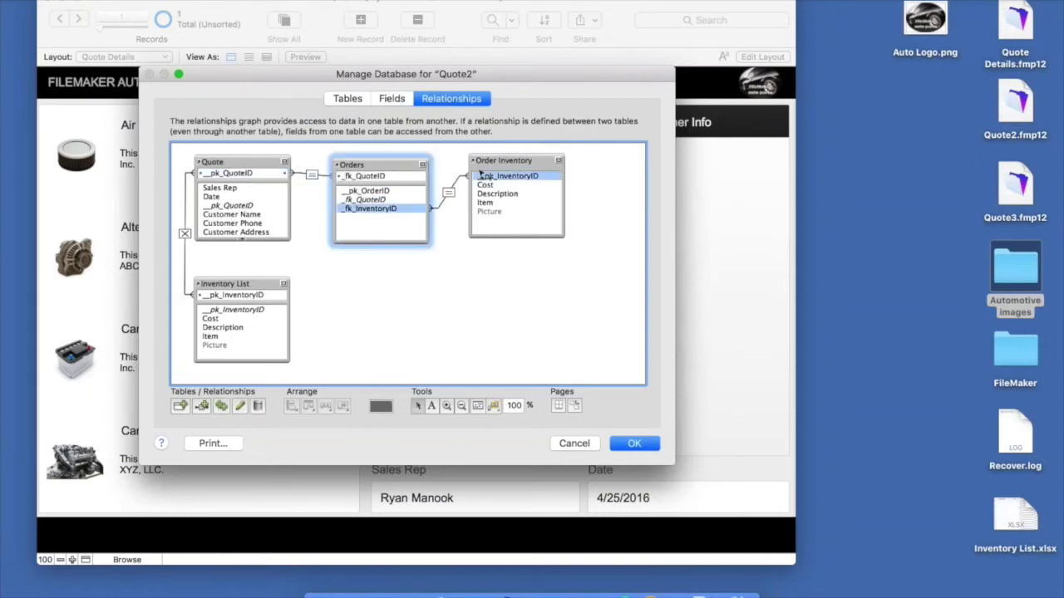
pyautogui.moveTo(380, 165); pyautogui.dragTo(387, 162)
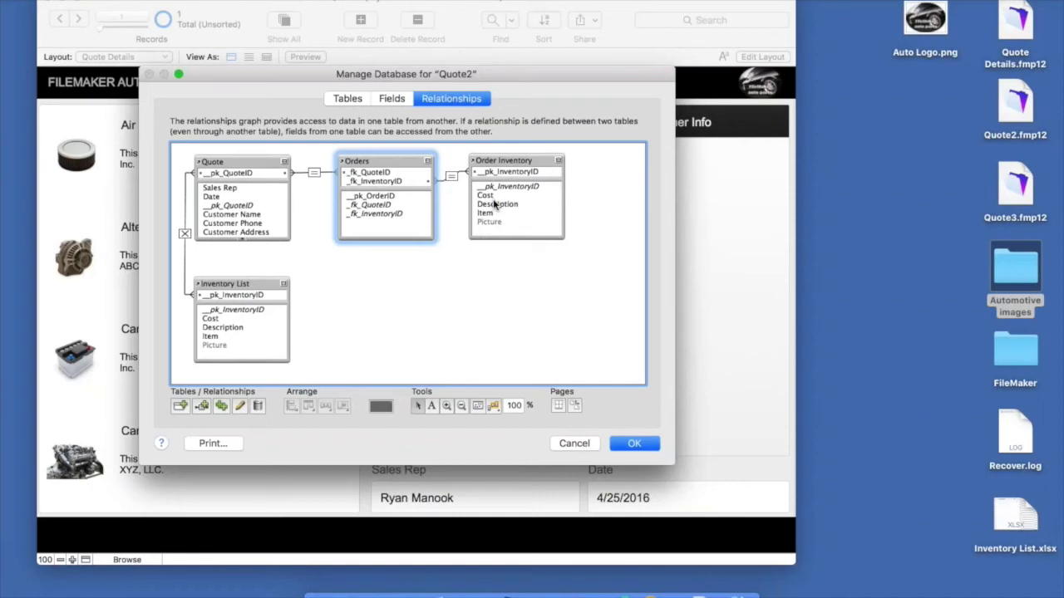
pyautogui.click(495, 266)
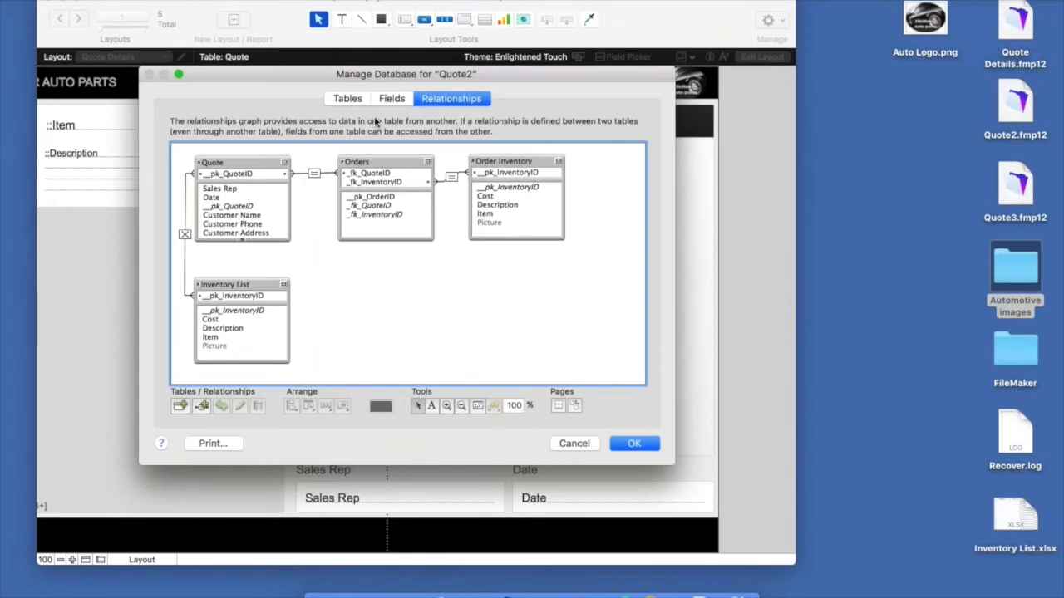
# Add a Number field named Quantity to the Orders table
pyautogui.click(392, 99)
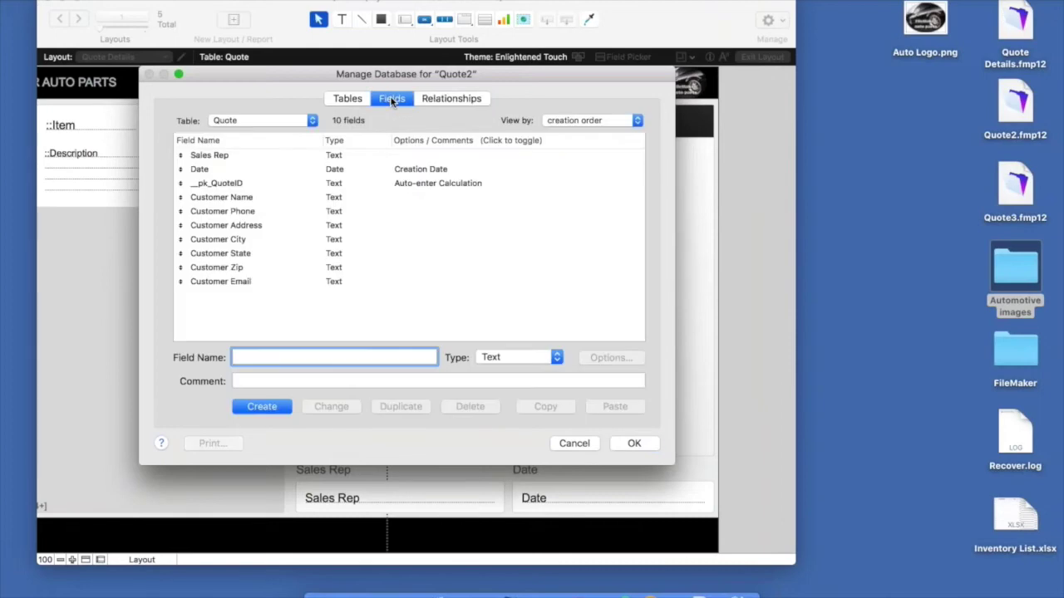
pyautogui.click(308, 120)
pyautogui.click(288, 142)
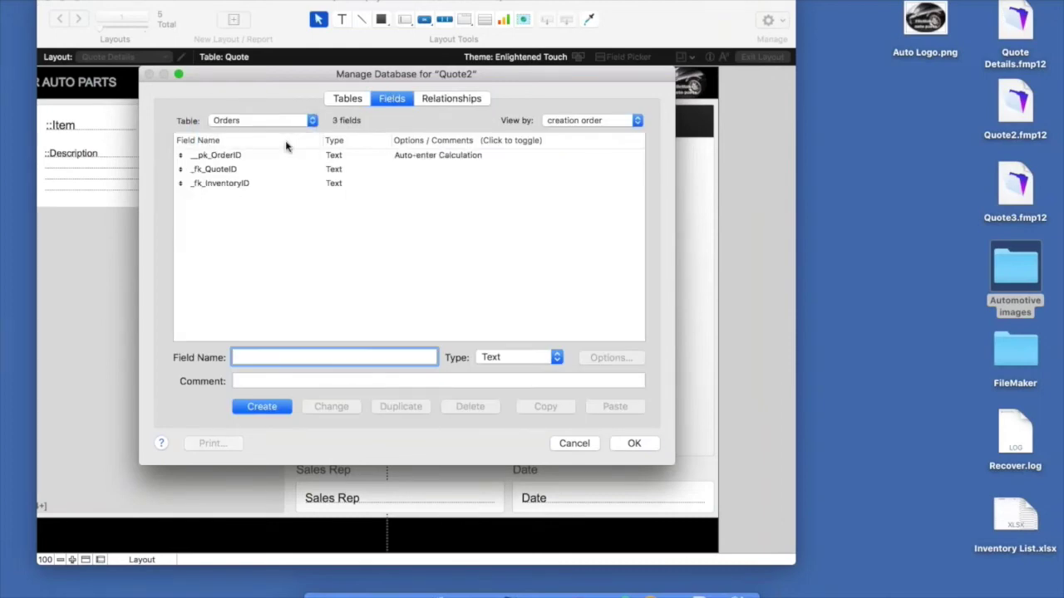
pyautogui.write('Quantity')
pyautogui.click(517, 358)
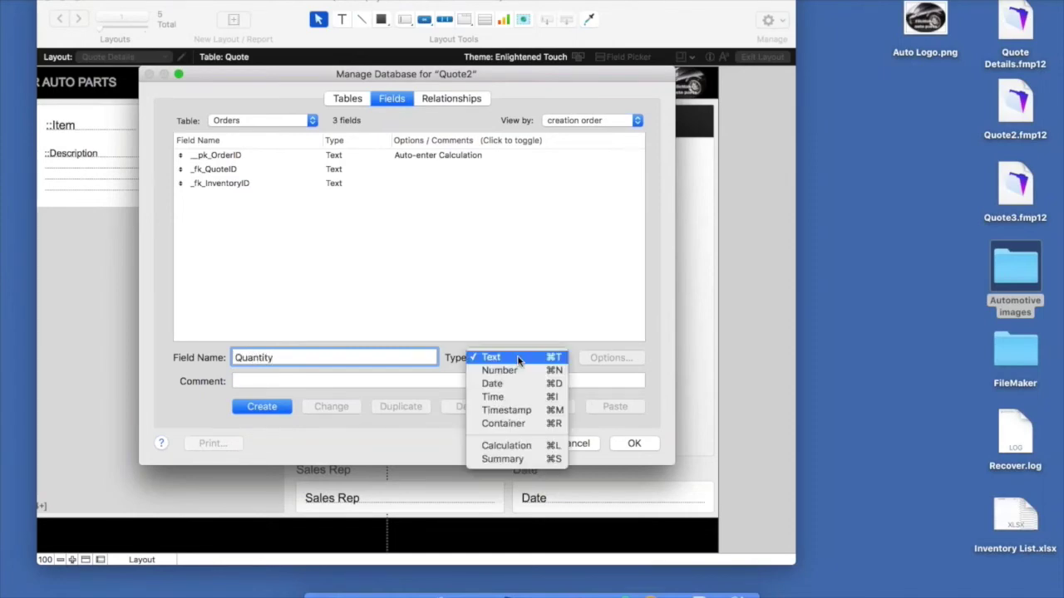
pyautogui.click(513, 370)
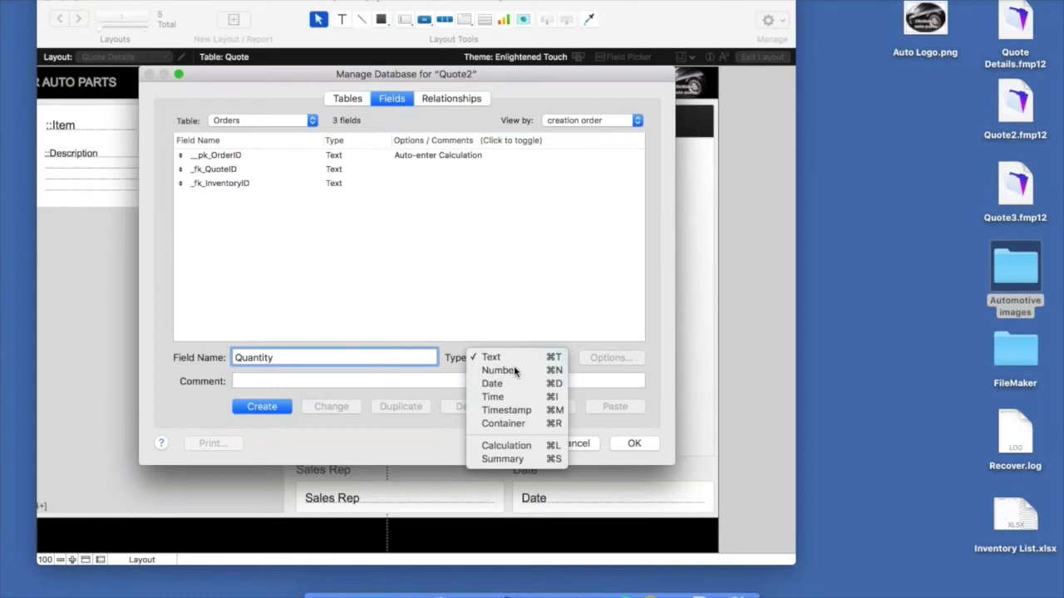
pyautogui.click(272, 408)
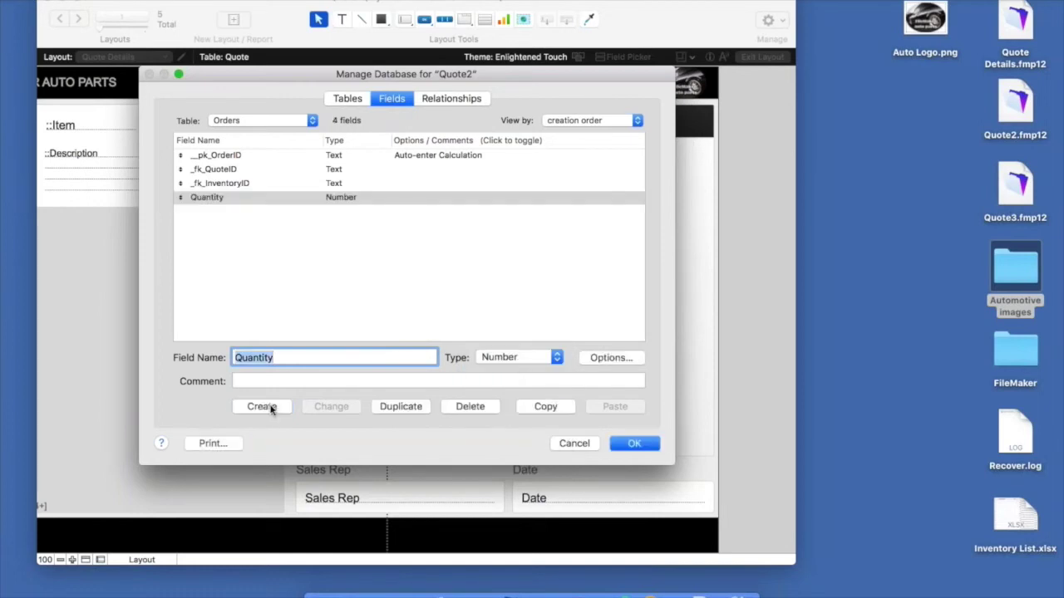
# Add a Subtotal calculation field defined as Quantity * Order Inventory::Cost
pyautogui.write('Subtotal')
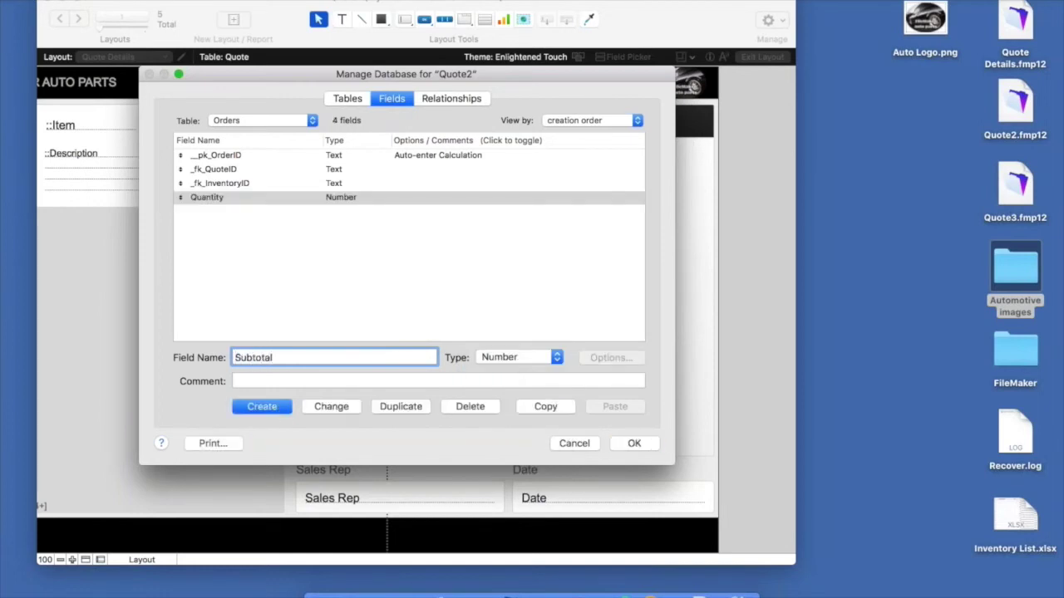
pyautogui.click(555, 359)
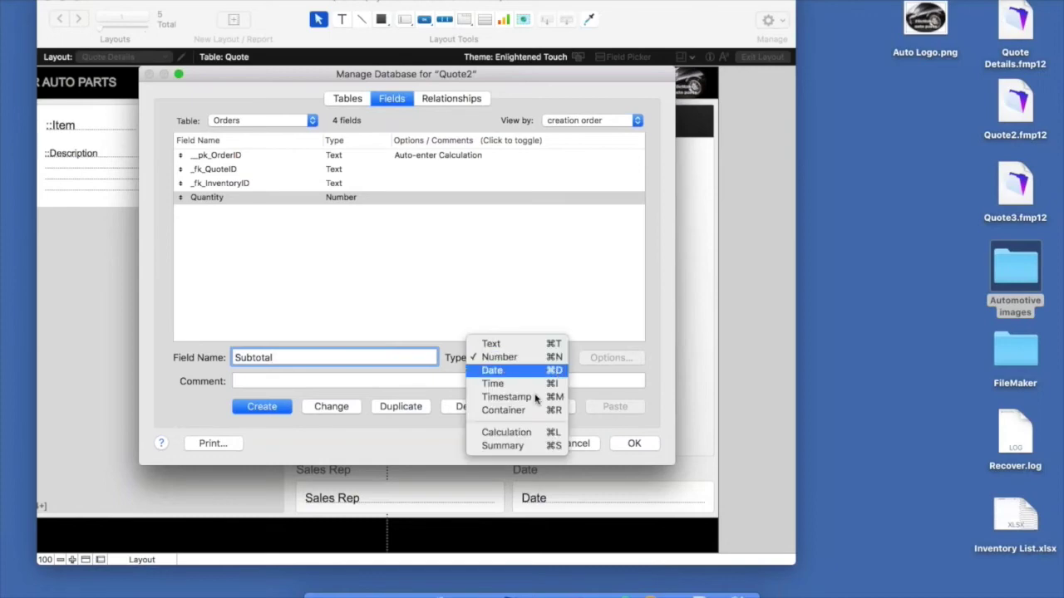
pyautogui.click(530, 433)
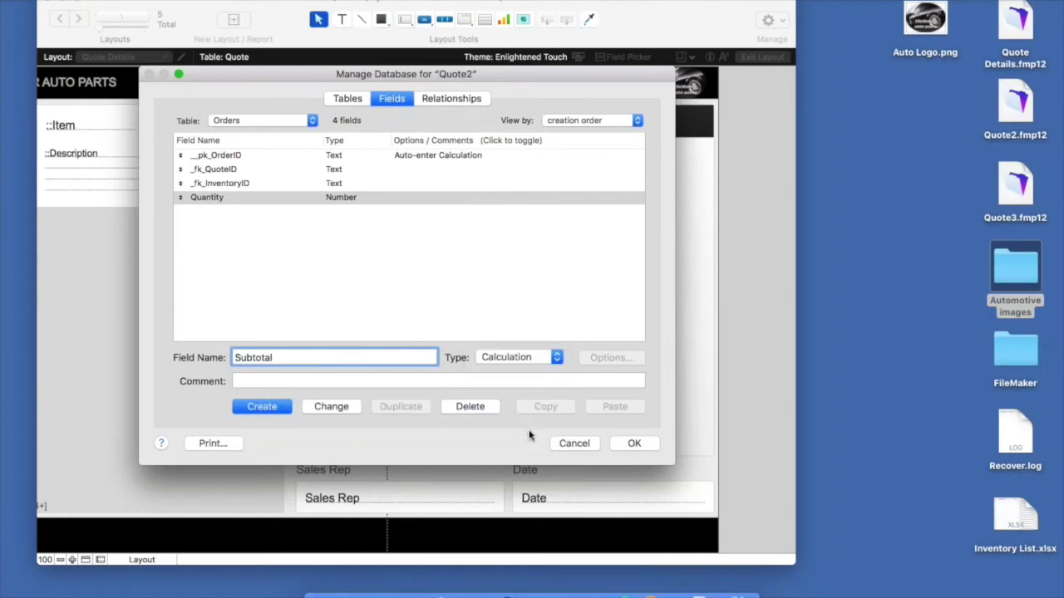
pyautogui.press('Return')
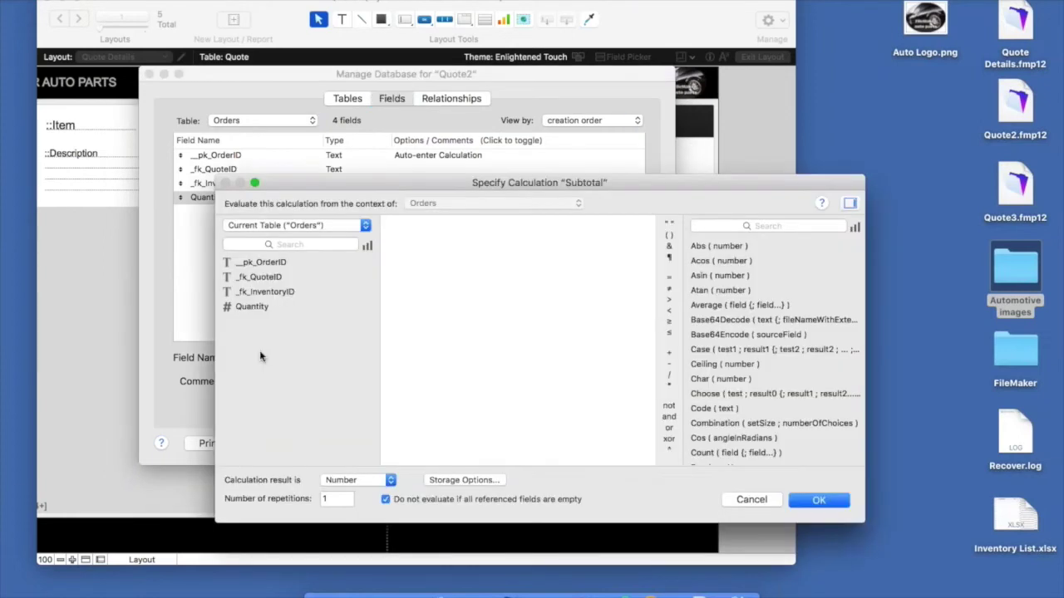
pyautogui.doubleClick(254, 307)
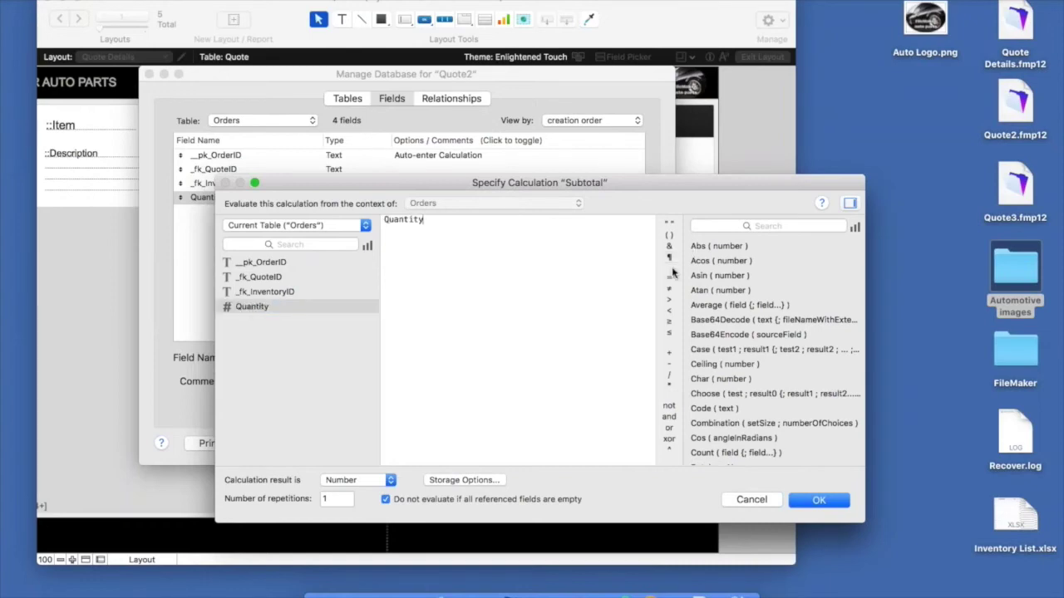
pyautogui.click(670, 385)
pyautogui.click(332, 226)
pyautogui.click(301, 273)
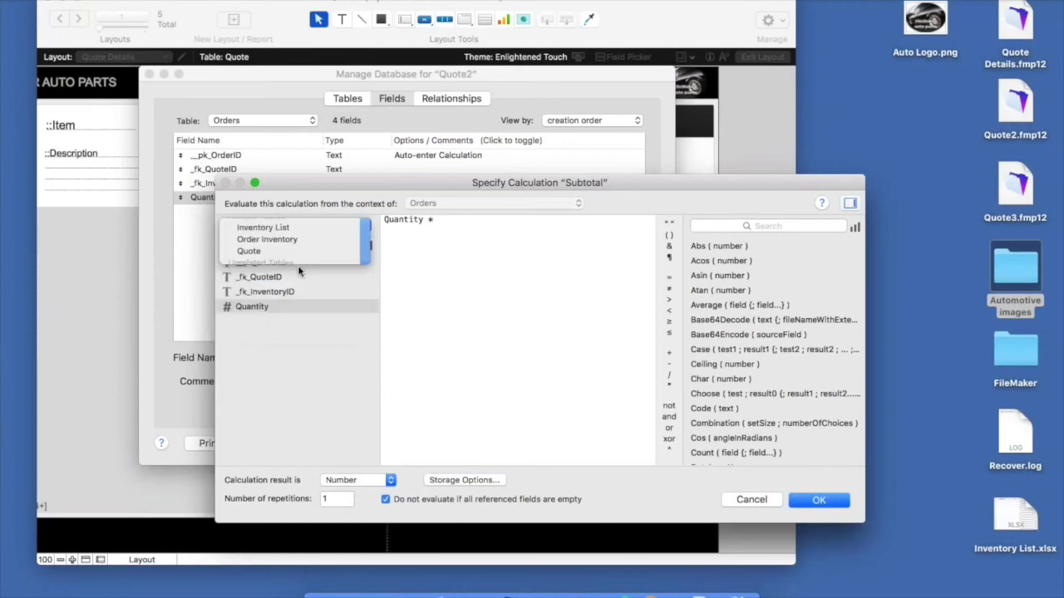
pyautogui.doubleClick(268, 279)
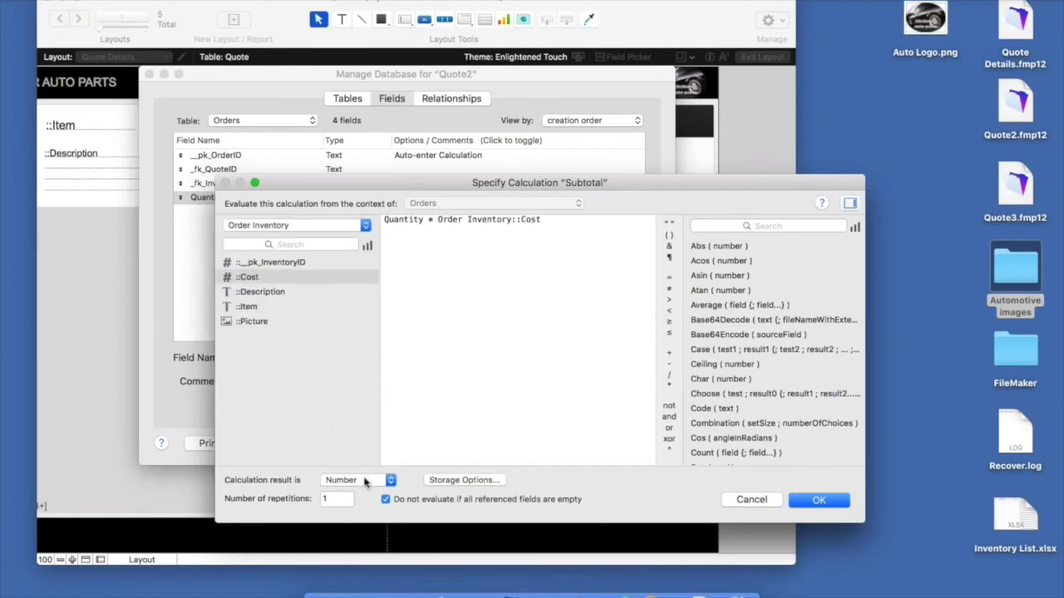
pyautogui.click(818, 501)
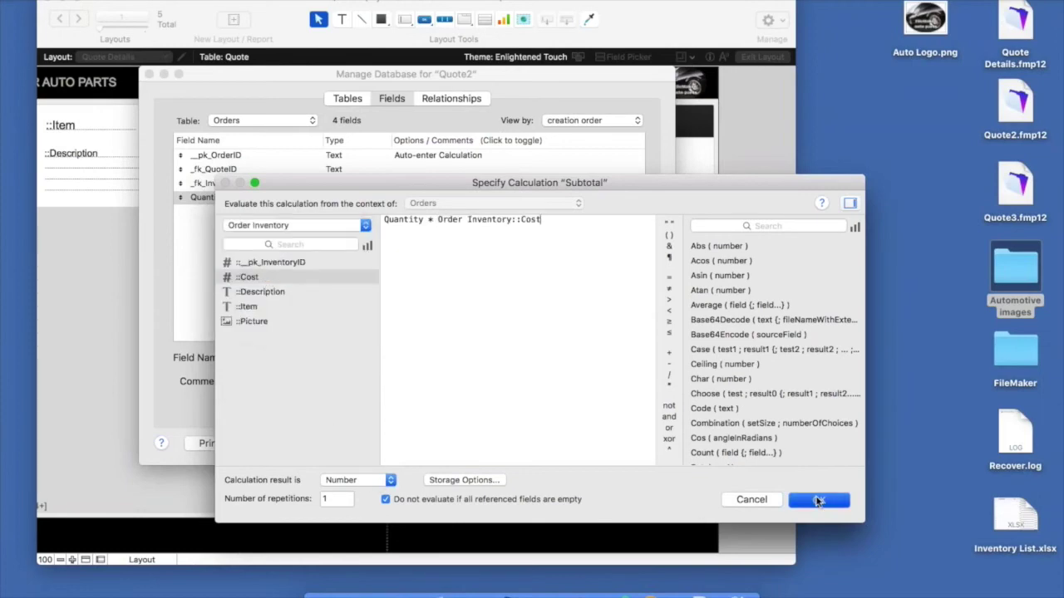
pyautogui.write('Total')
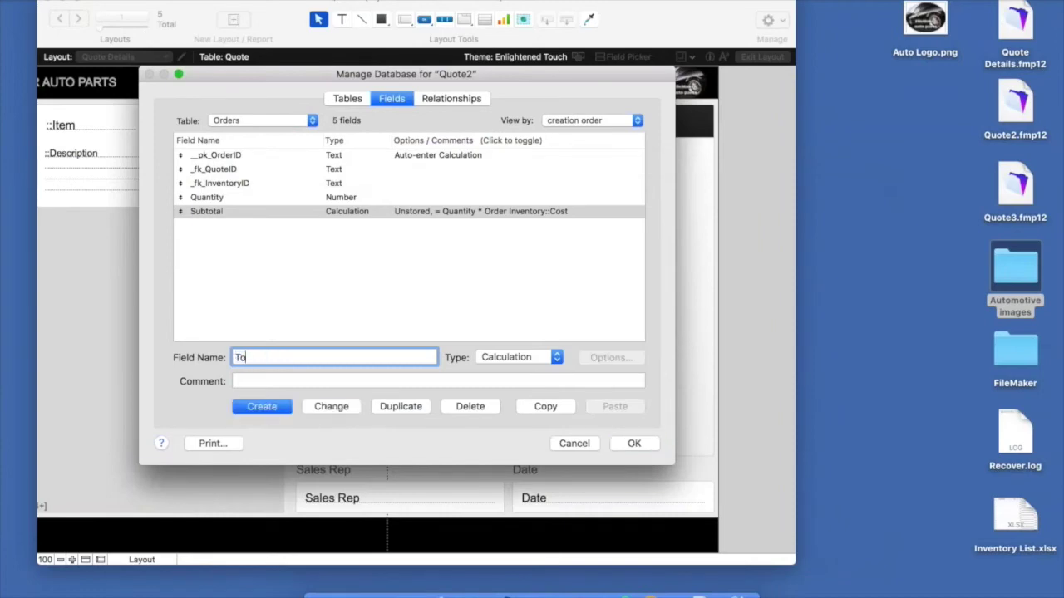
# Make Total a summary field giving Total of Subtotal, then close Manage Database
pyautogui.click(508, 358)
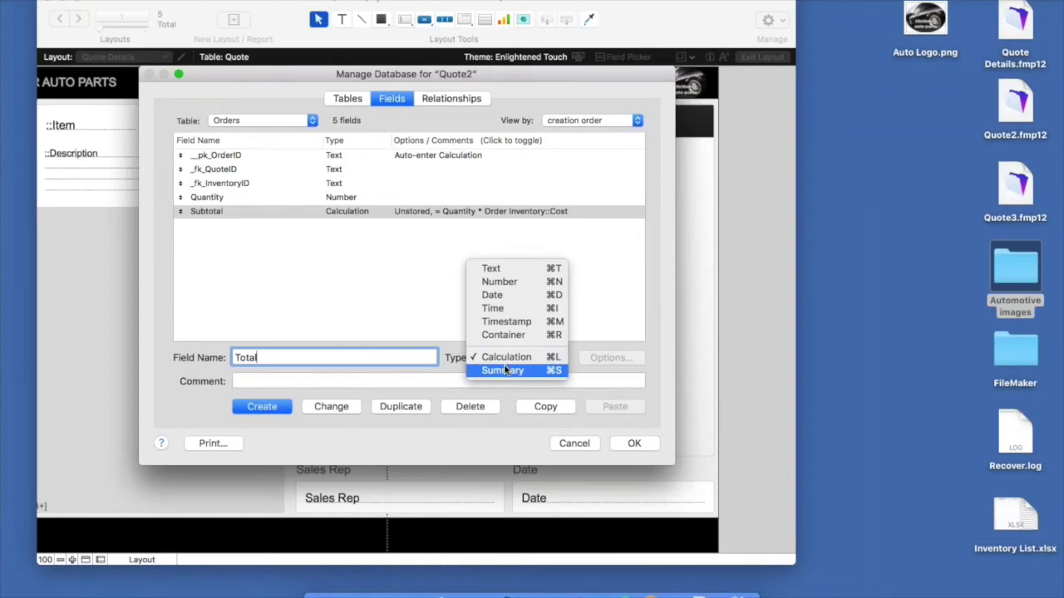
pyautogui.click(505, 370)
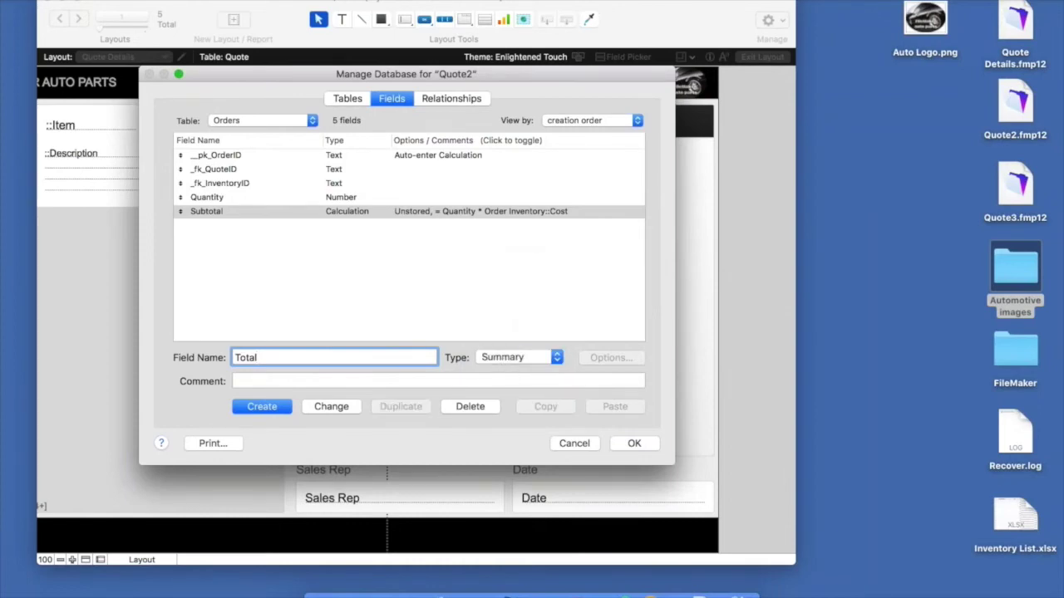
pyautogui.press('Return')
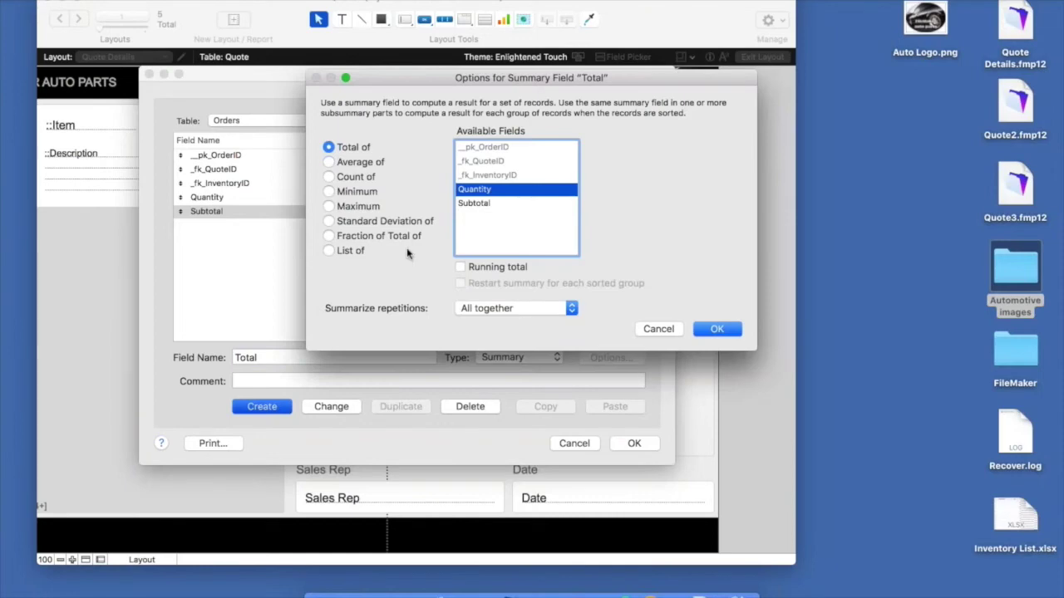
pyautogui.click(474, 207)
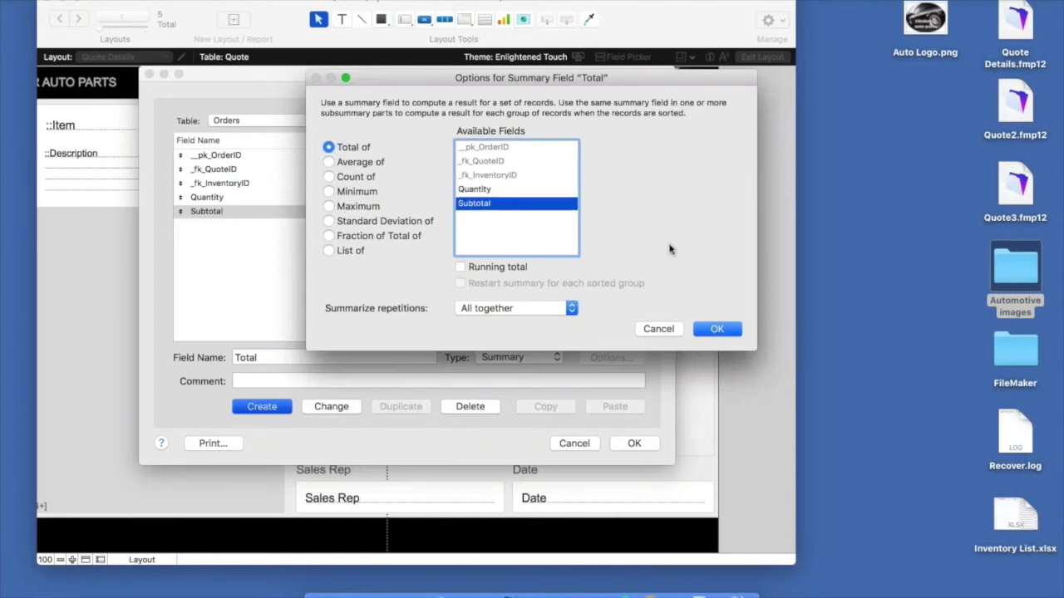
pyautogui.click(718, 329)
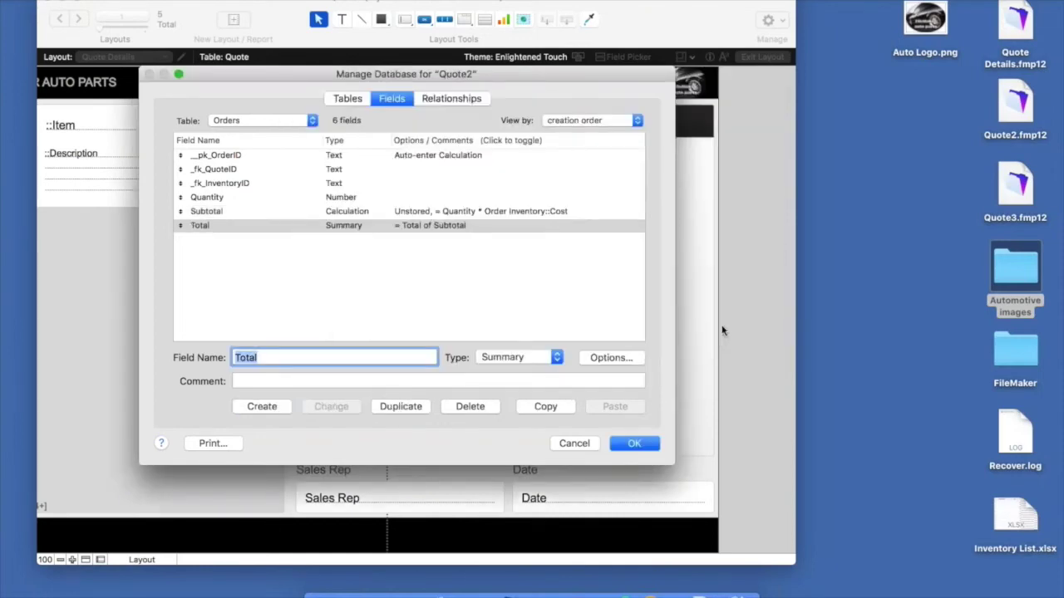
pyautogui.click(635, 444)
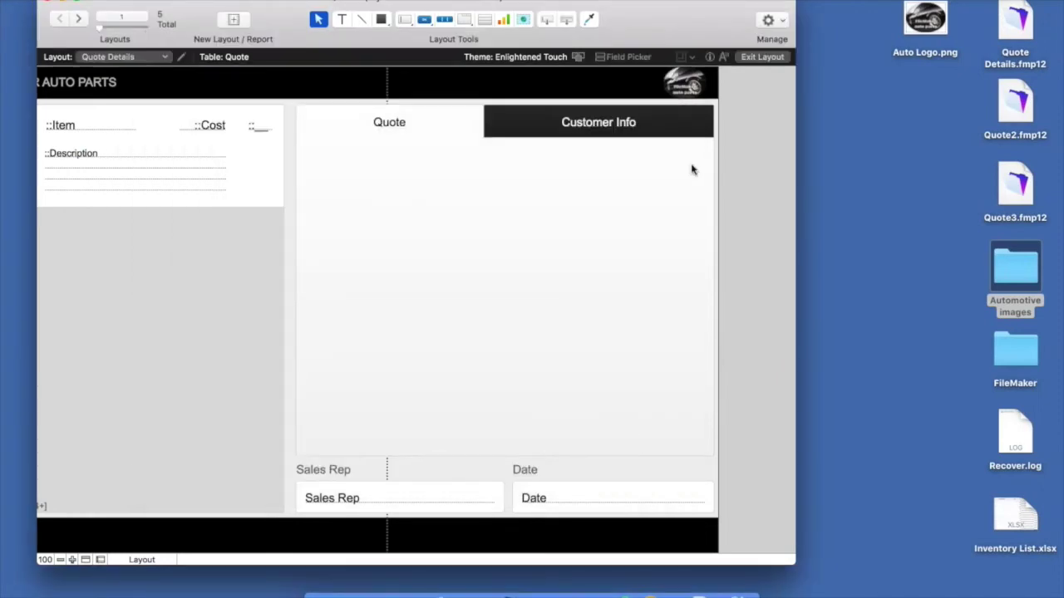
# Draw a portal inside the Quote tab showing related Orders records
pyautogui.click(482, 25)
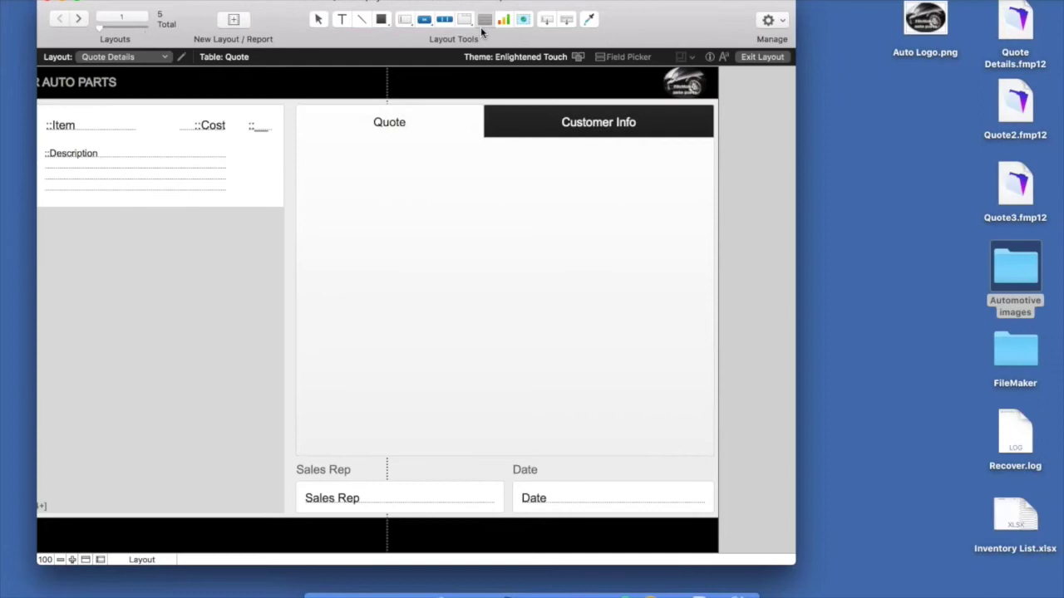
pyautogui.moveTo(309, 168); pyautogui.dragTo(703, 427)
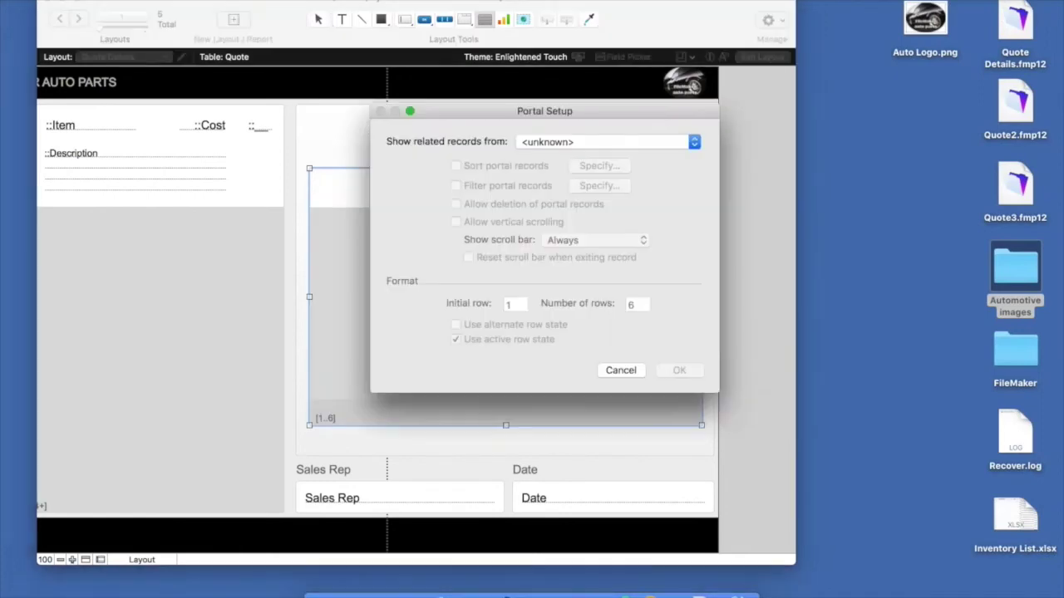
pyautogui.click(549, 143)
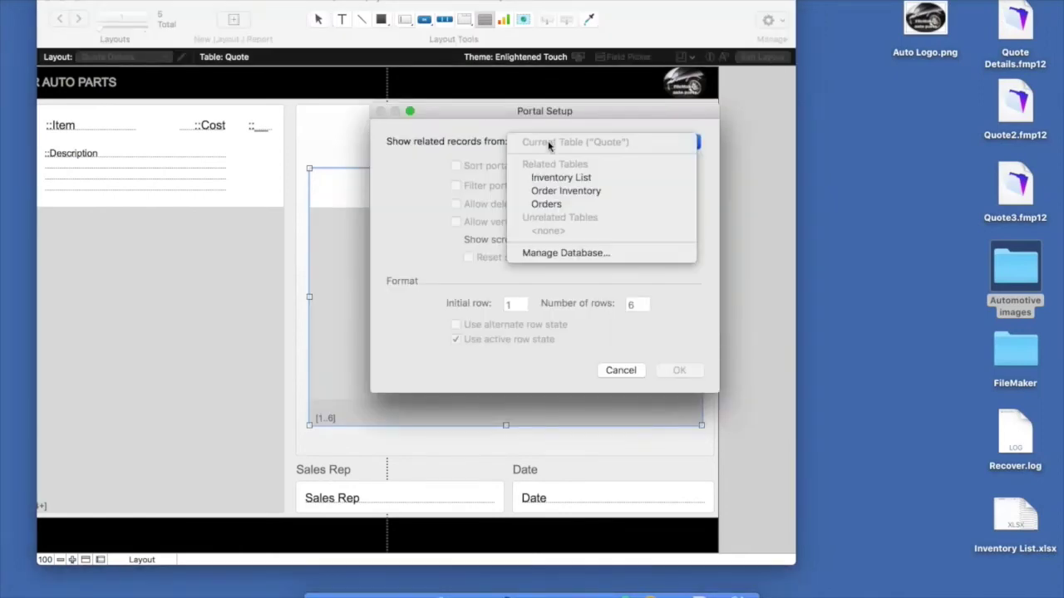
pyautogui.click(550, 204)
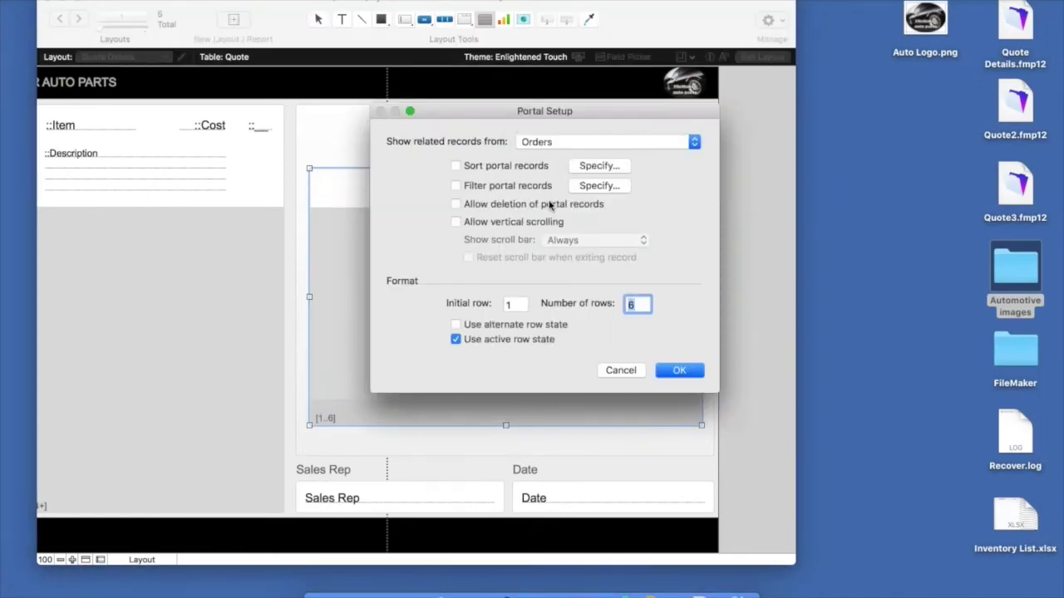
# Allow vertical scrolling with the scroll bar shown only when scrolling
pyautogui.click(498, 221)
pyautogui.click(570, 239)
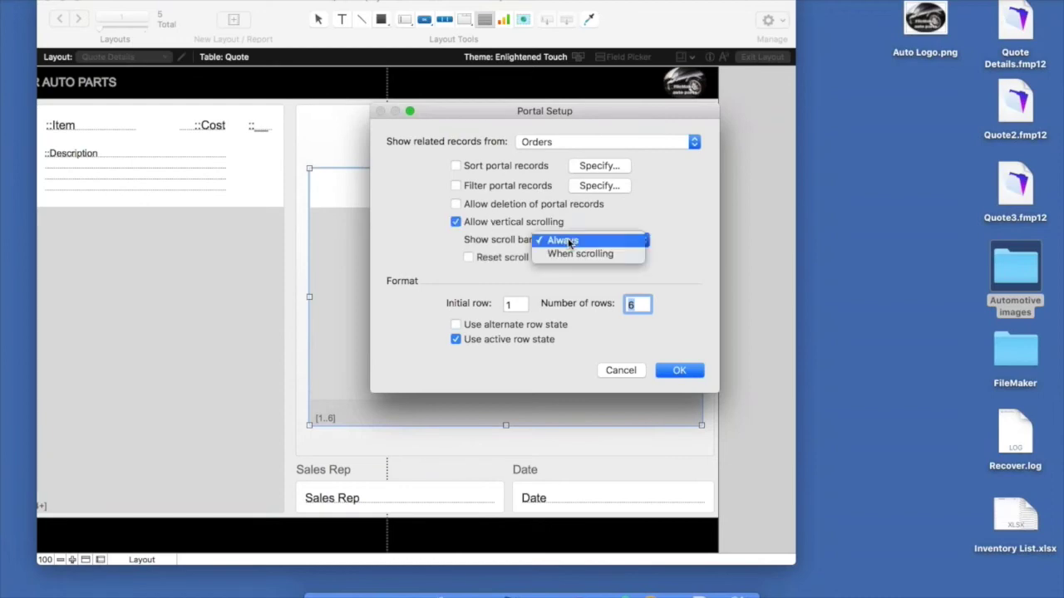
pyautogui.click(580, 253)
pyautogui.click(681, 370)
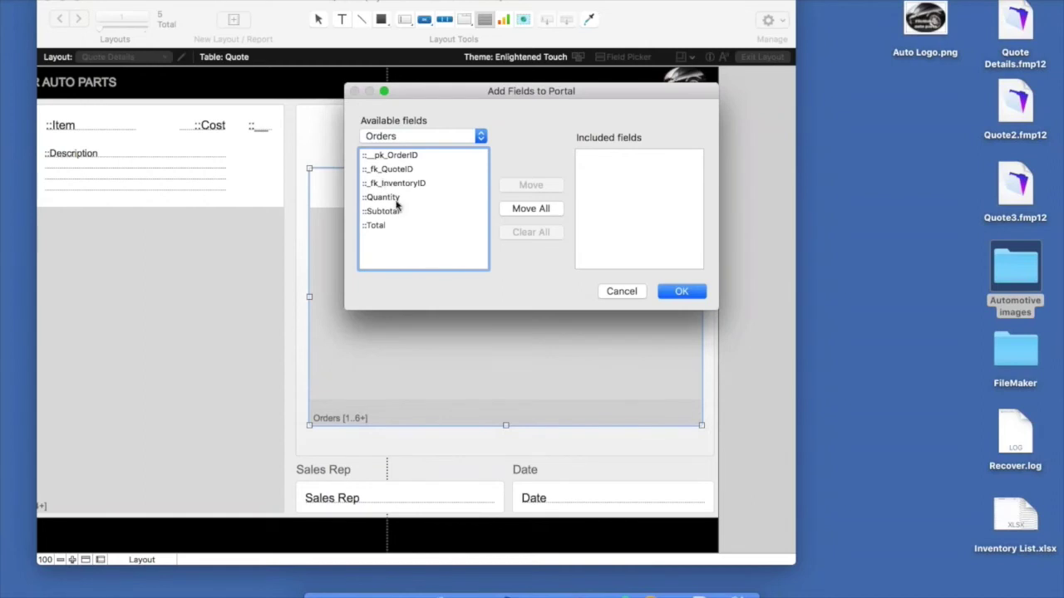
# Add _fk_InventoryID plus Order Inventory's Item and Cost fields to the portal
pyautogui.doubleClick(389, 184)
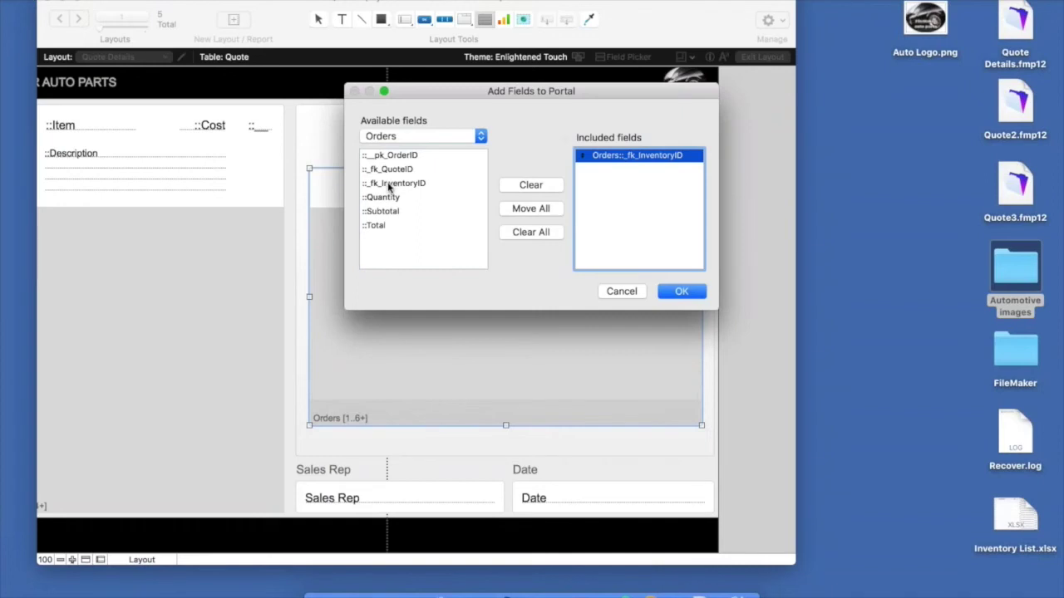
pyautogui.click(408, 137)
pyautogui.click(408, 122)
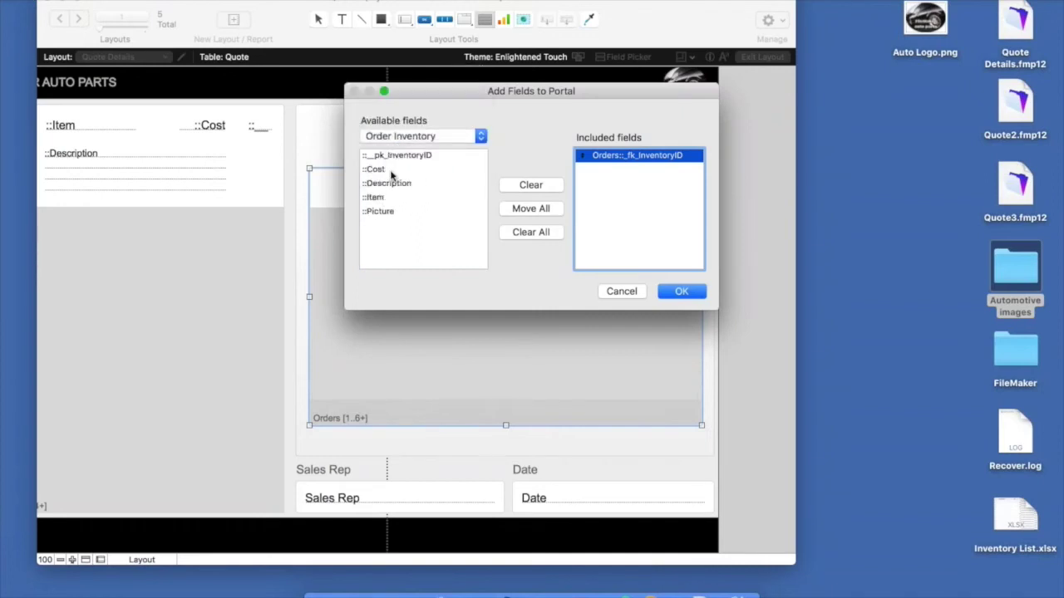
pyautogui.doubleClick(375, 198)
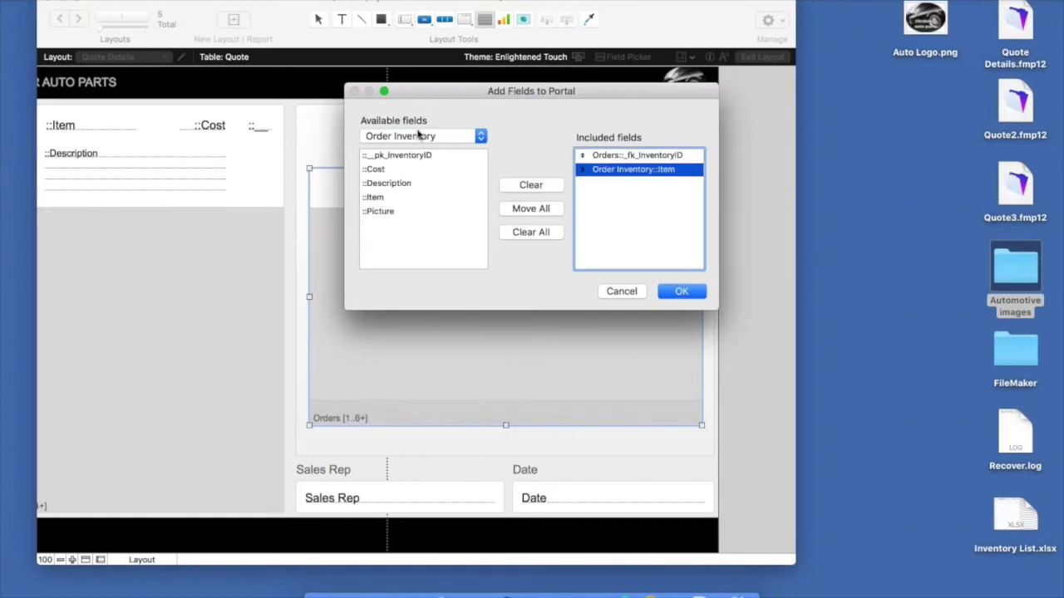
pyautogui.doubleClick(374, 170)
# Add Orders' Quantity and Subtotal fields to the portal, then narrow the inventory ID field
pyautogui.click(408, 143)
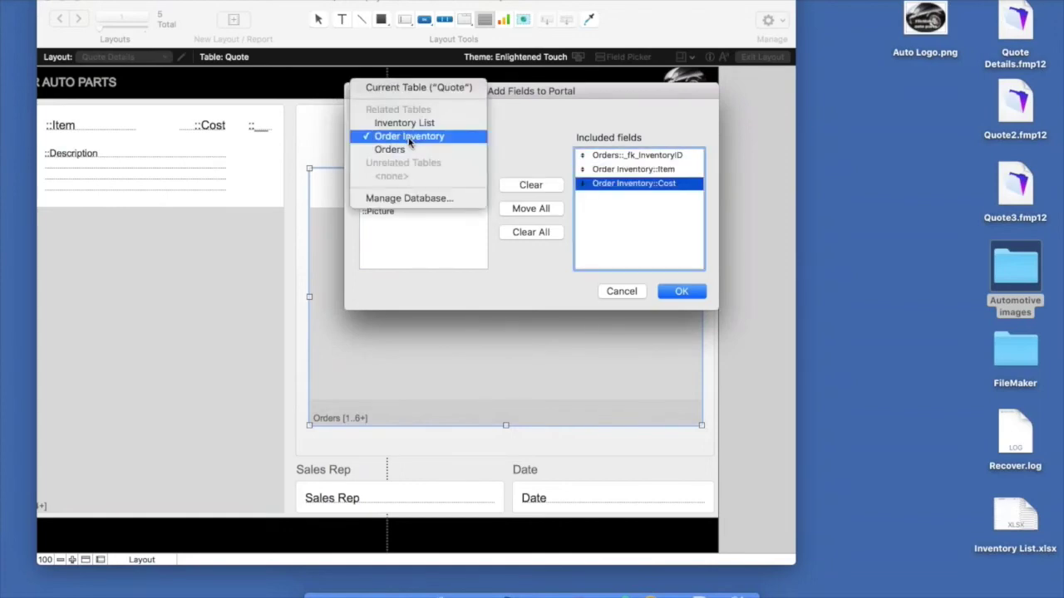
pyautogui.click(407, 140)
pyautogui.click(406, 140)
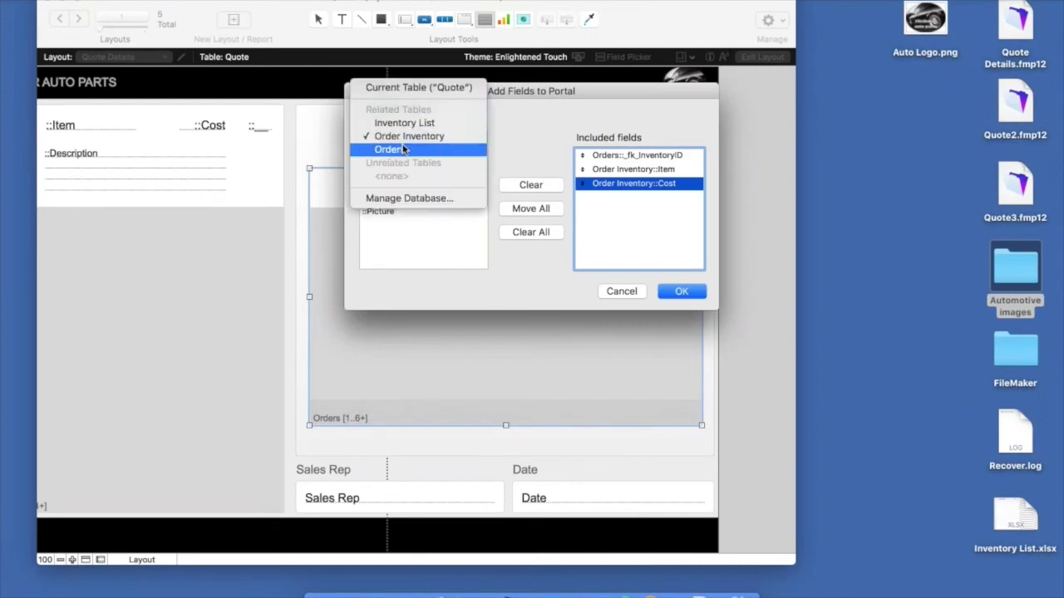
pyautogui.click(391, 150)
pyautogui.doubleClick(384, 198)
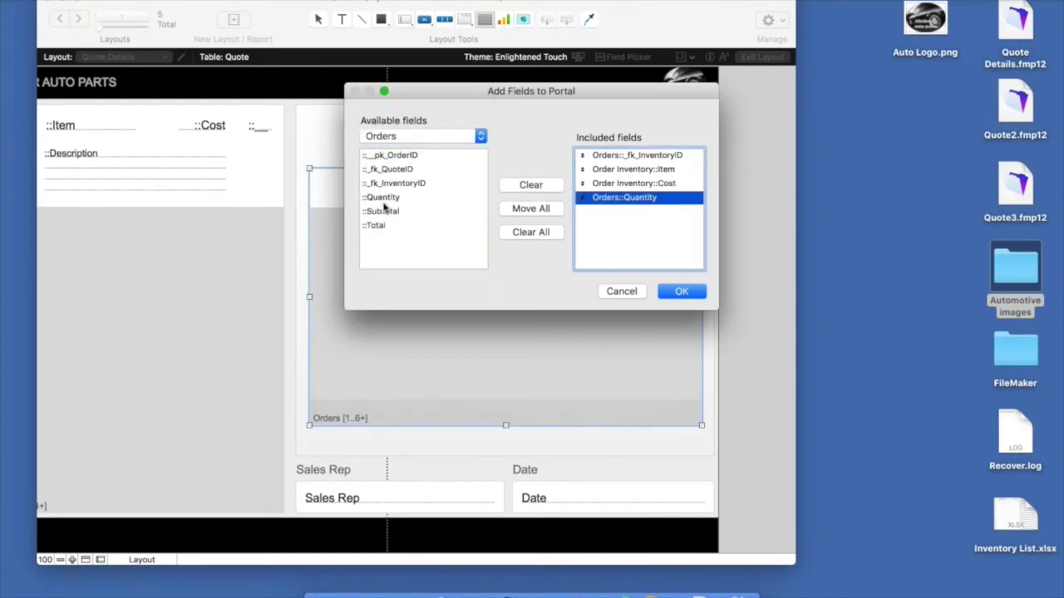
pyautogui.click(381, 213)
pyautogui.doubleClick(380, 213)
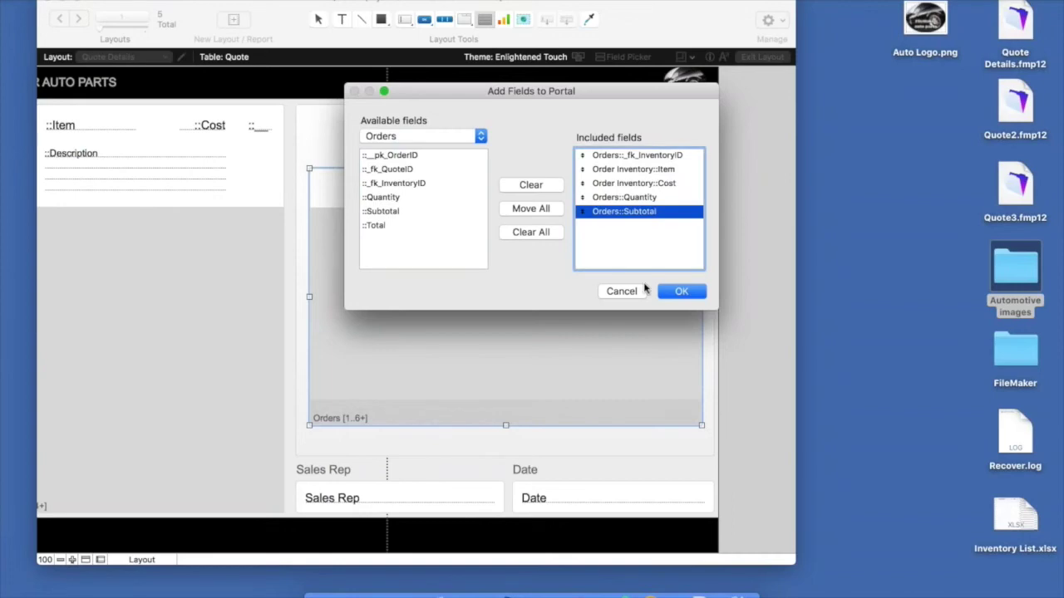
pyautogui.click(681, 290)
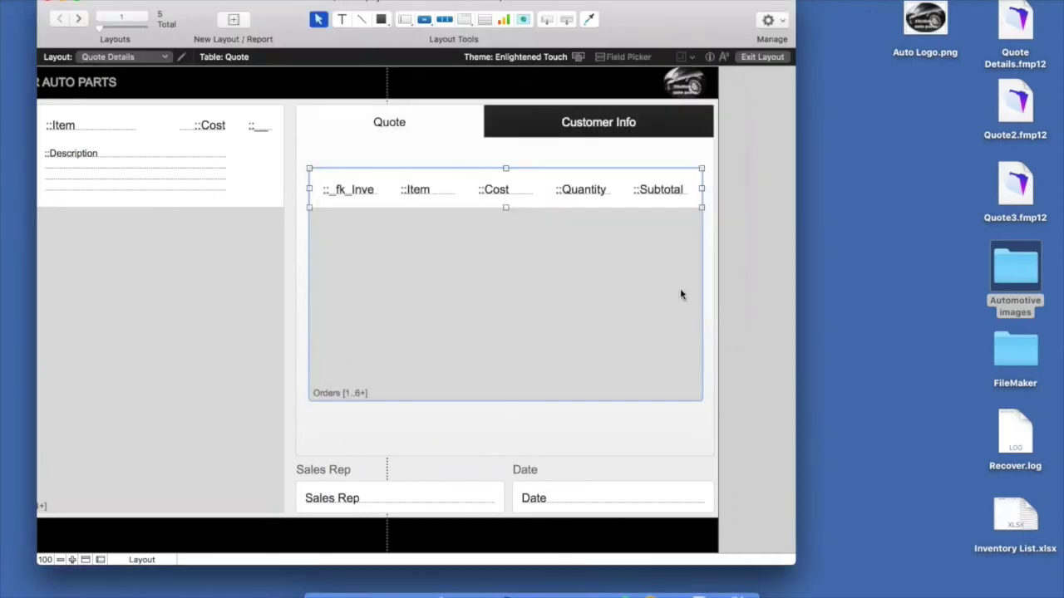
pyautogui.click(363, 184)
pyautogui.moveTo(386, 189); pyautogui.dragTo(341, 189)
# Narrow the portal's Quantity field to 0.556 in
pyautogui.click(408, 191)
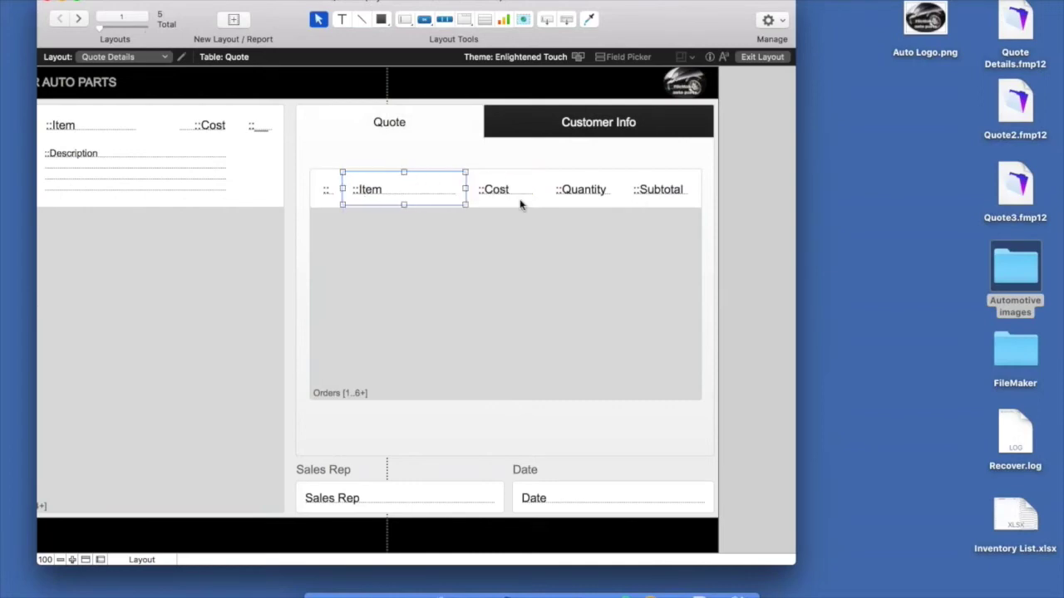
pyautogui.click(570, 191)
pyautogui.moveTo(620, 189); pyautogui.dragTo(573, 189)
# Format the portal's Cost field as currency with a thousands separator
pyautogui.click(654, 191)
pyautogui.click(501, 190)
pyautogui.click(710, 57)
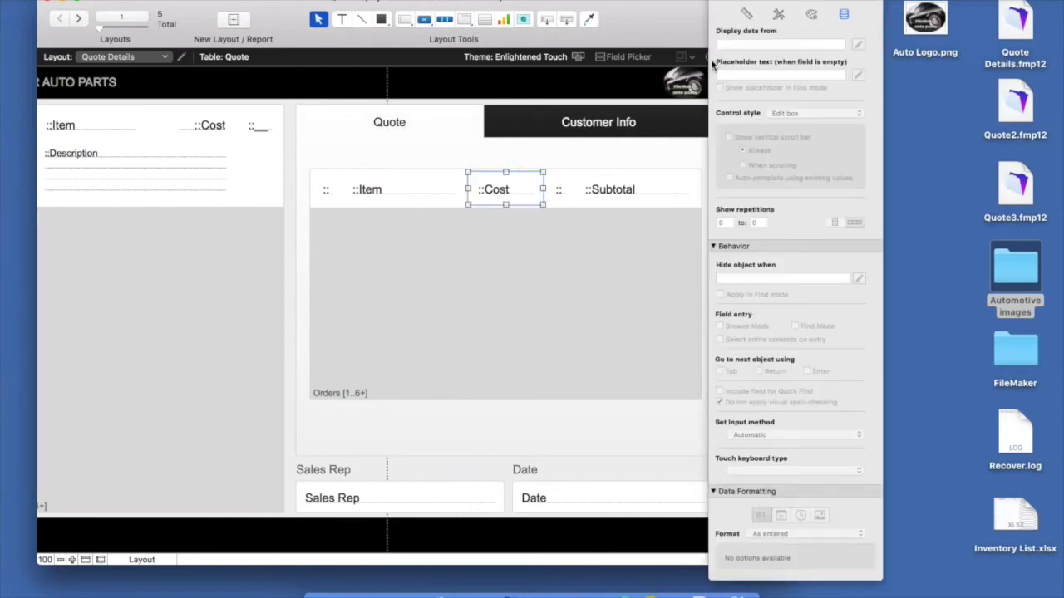
pyautogui.click(786, 533)
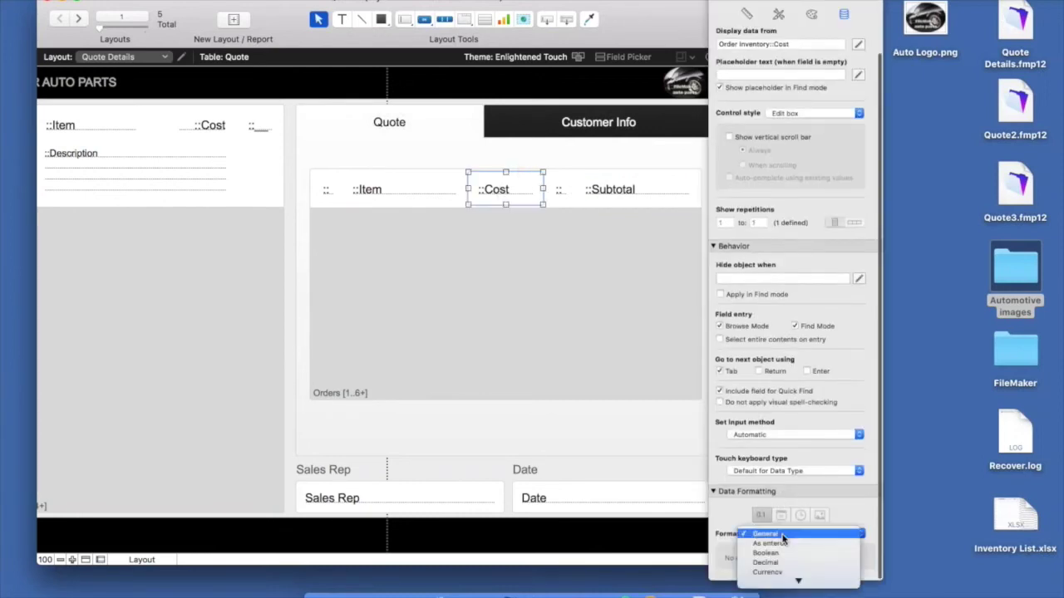
pyautogui.click(779, 573)
pyautogui.scroll(-5, 758, 532)
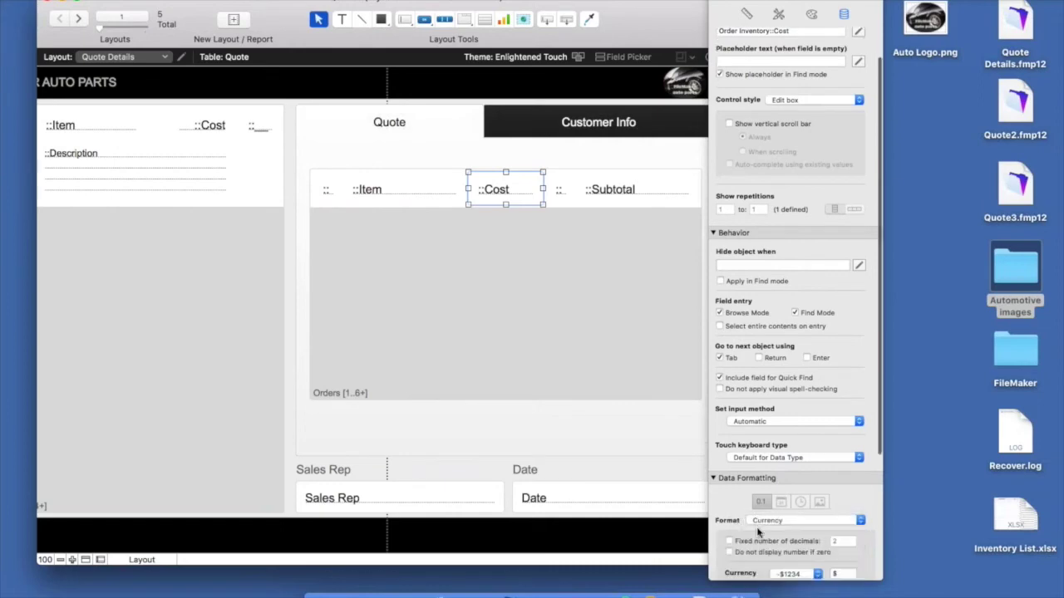
pyautogui.click(729, 537)
# Give the Subtotal field the same currency format with a thousands separator
pyautogui.click(639, 189)
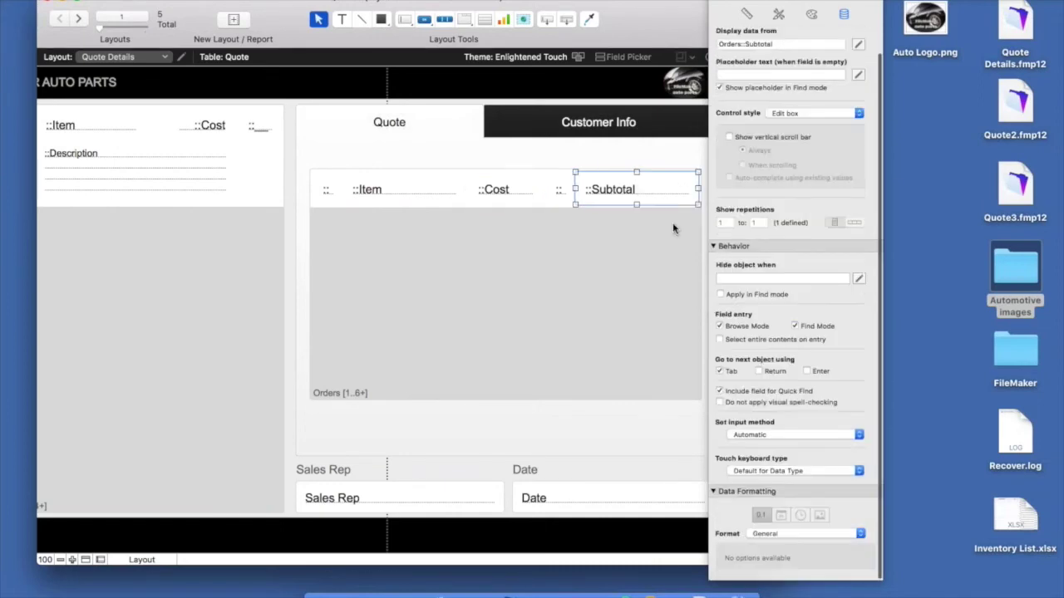
pyautogui.click(774, 533)
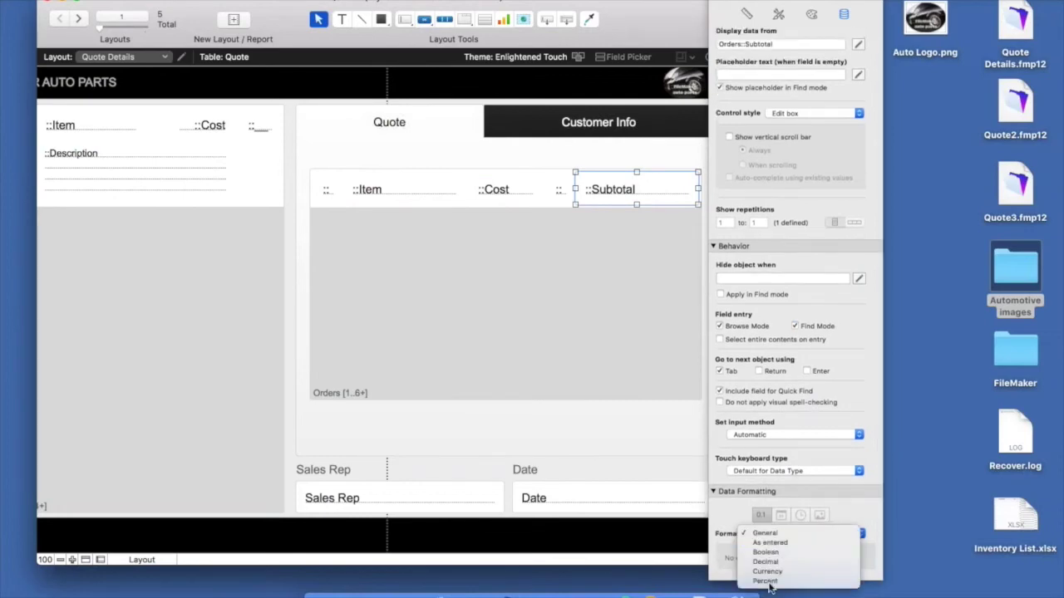
pyautogui.click(769, 572)
pyautogui.scroll(-5, 729, 536)
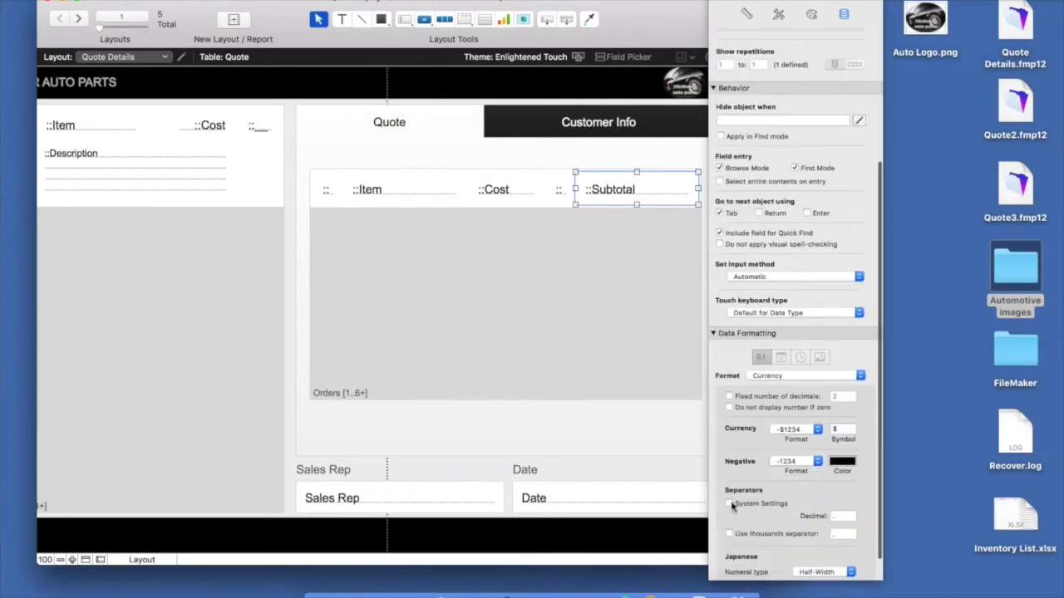
pyautogui.click(728, 533)
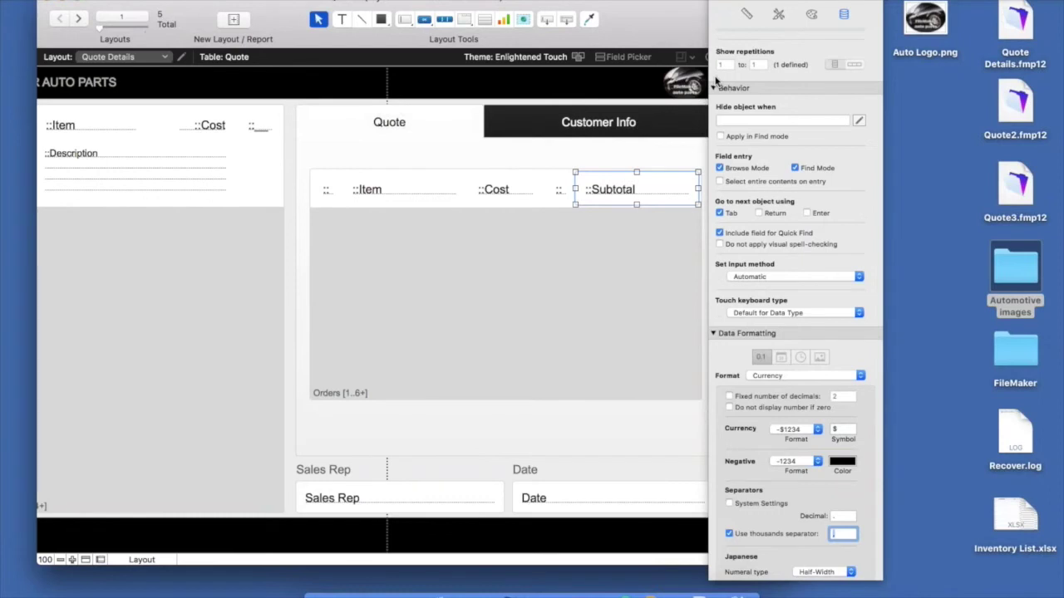
pyautogui.click(716, 4)
pyautogui.click(636, 56)
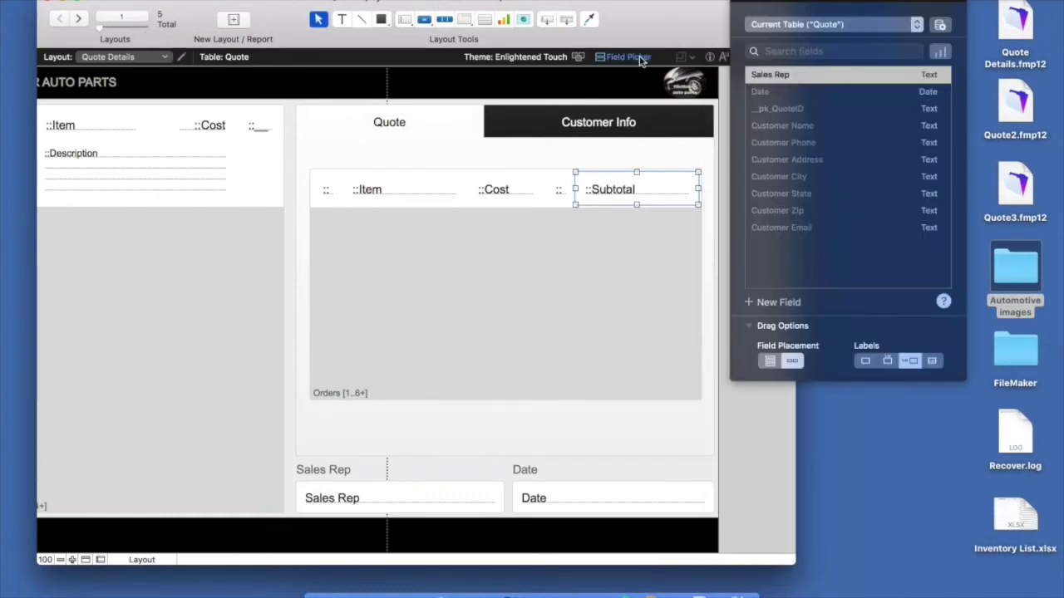
# Place the Orders ::Total field below the portal, move its label left and widen it to 1.847 in
pyautogui.click(831, 26)
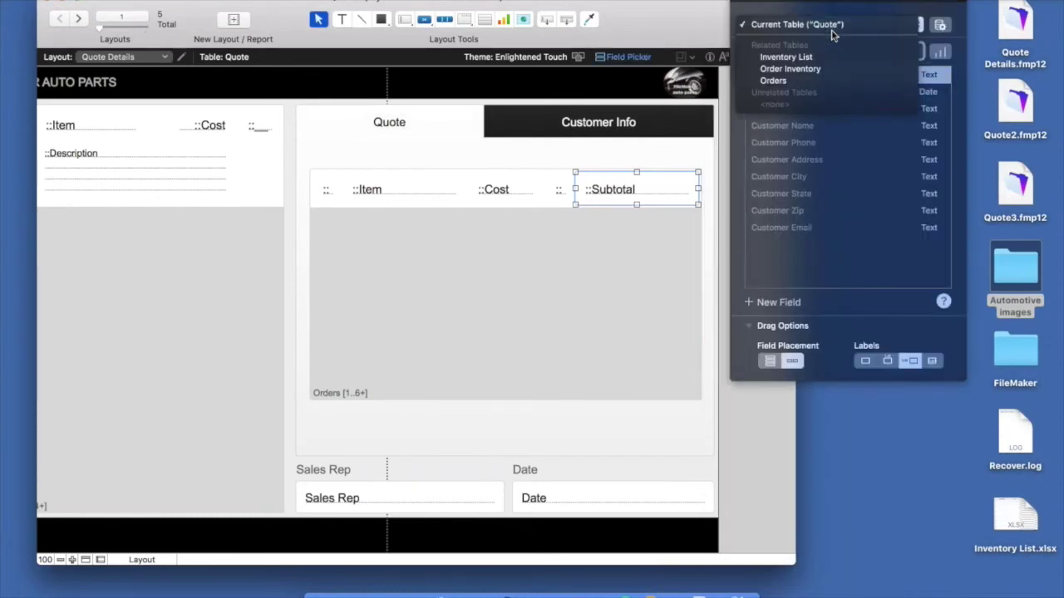
pyautogui.click(805, 81)
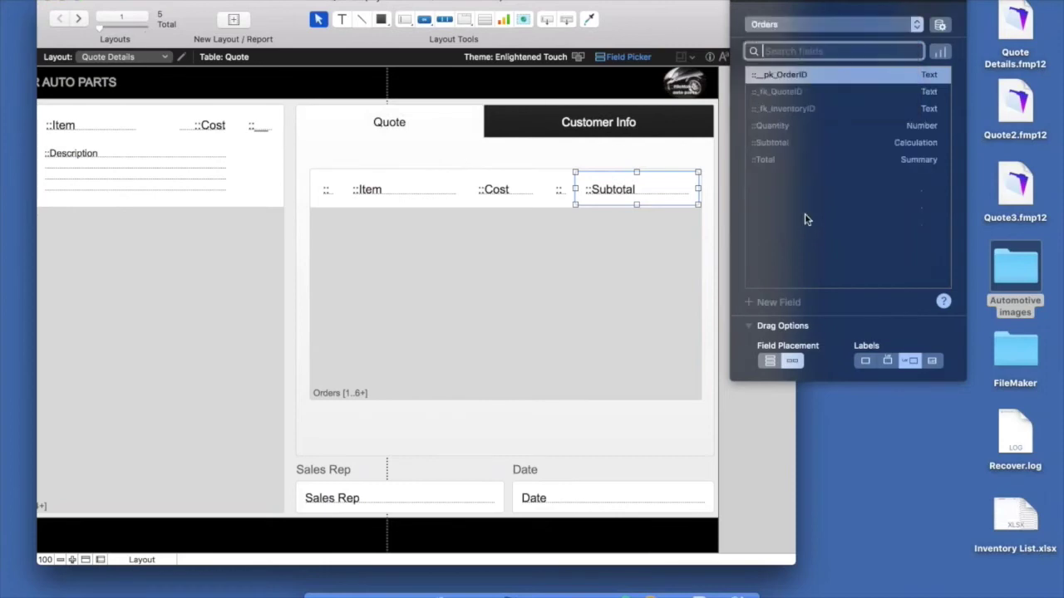
pyautogui.click(767, 163)
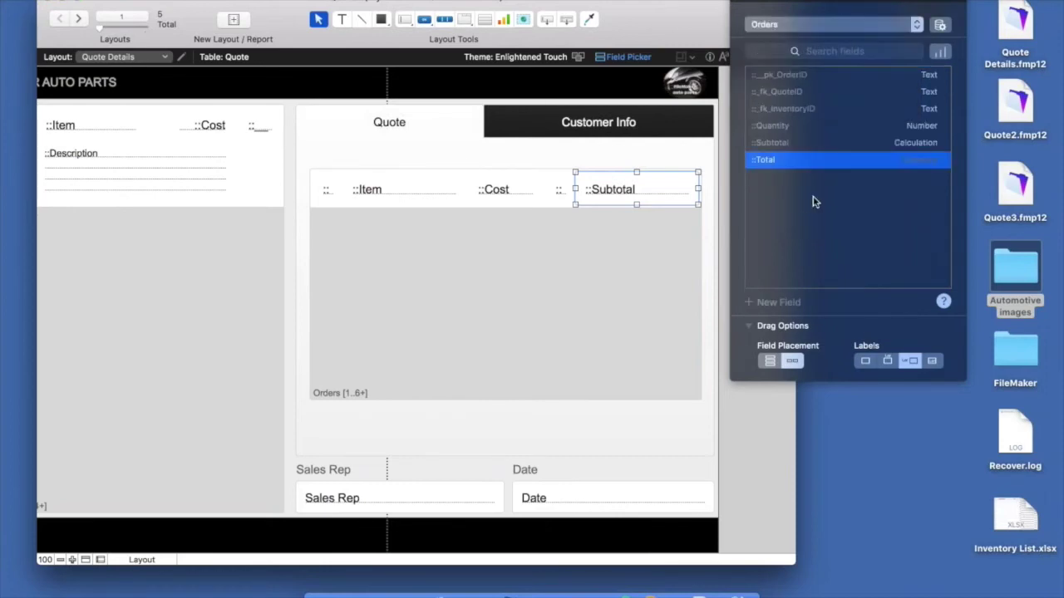
pyautogui.moveTo(779, 161); pyautogui.dragTo(629, 420)
pyautogui.click(577, 427)
pyautogui.click(613, 428)
pyautogui.moveTo(614, 428); pyautogui.dragTo(517, 428)
pyautogui.click(653, 428)
pyautogui.moveTo(638, 425); pyautogui.dragTo(563, 431)
# Realign the Total label and field and confirm the field's currency format in the Inspector
pyautogui.click(521, 425)
pyautogui.click(605, 430)
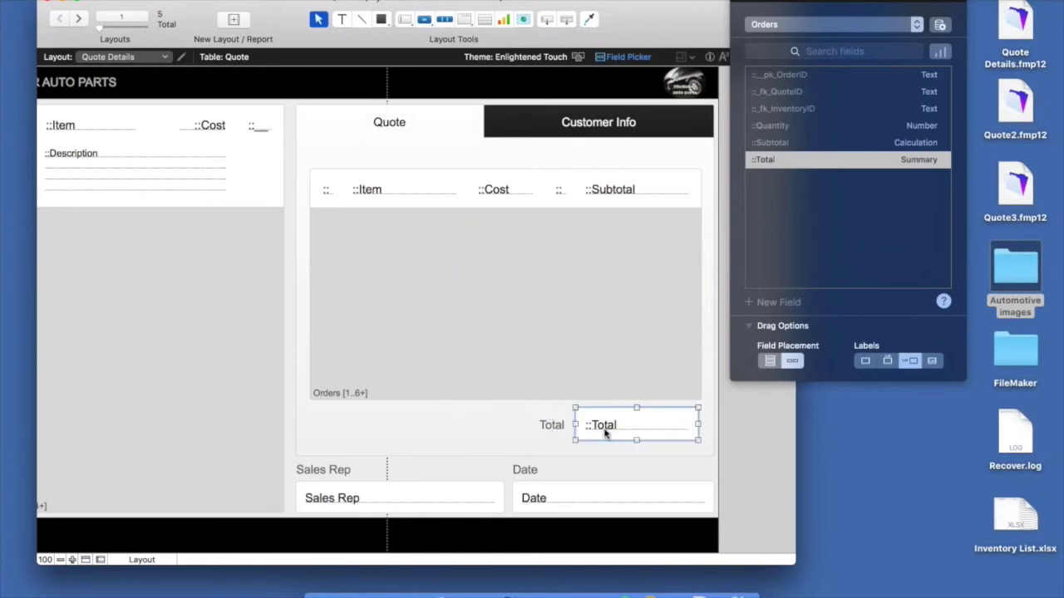
pyautogui.click(736, 7)
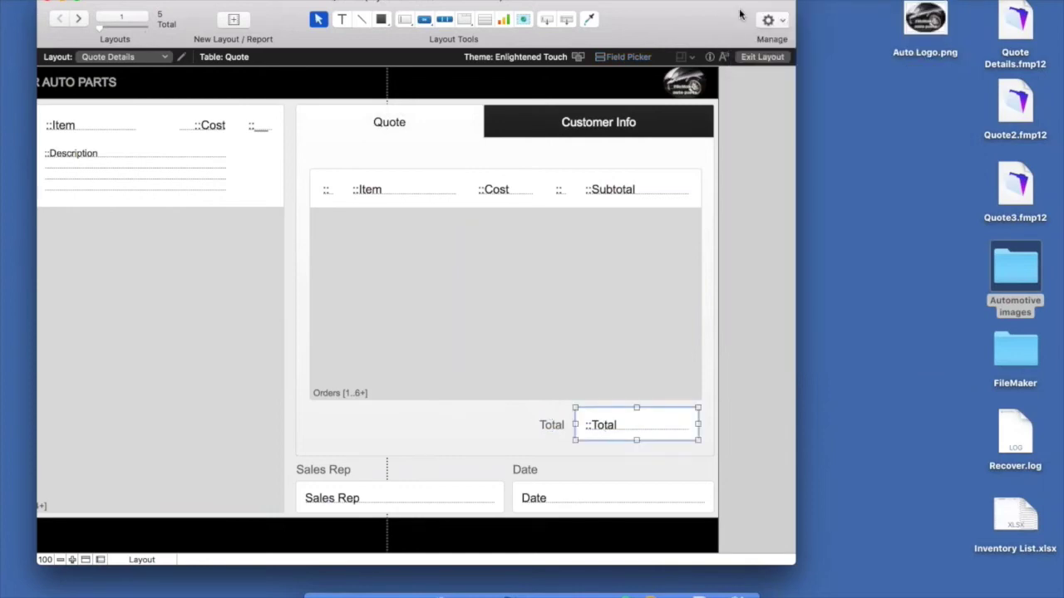
pyautogui.click(710, 56)
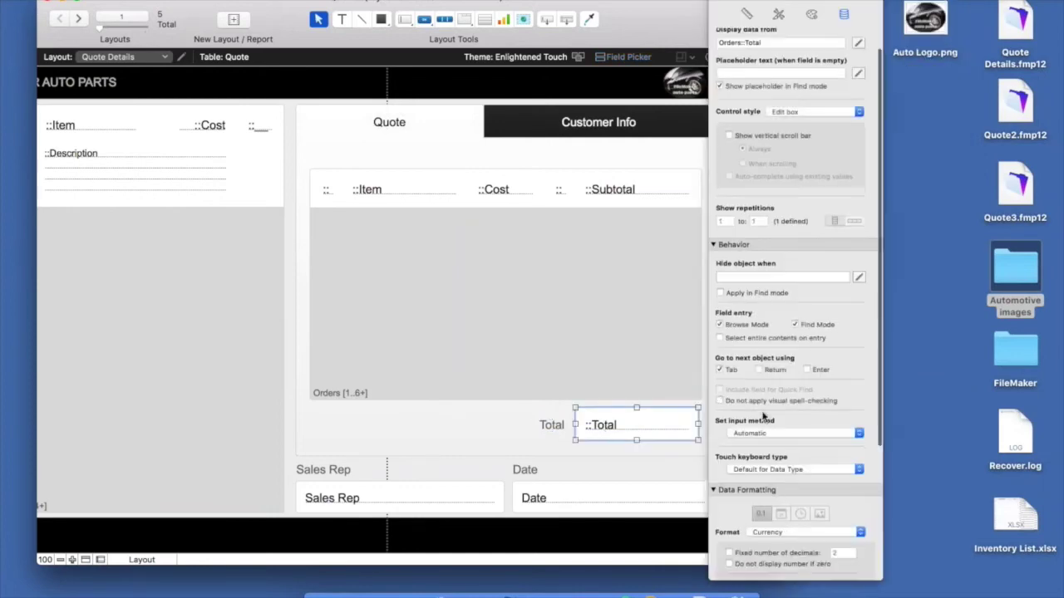
pyautogui.scroll(-5, 752, 457)
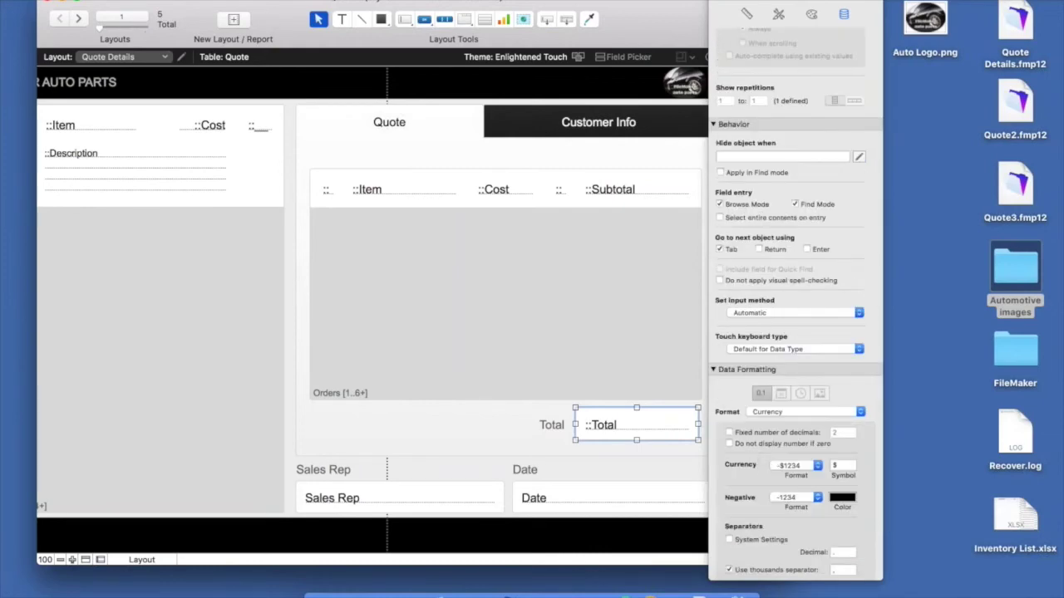
pyautogui.press('super+i')
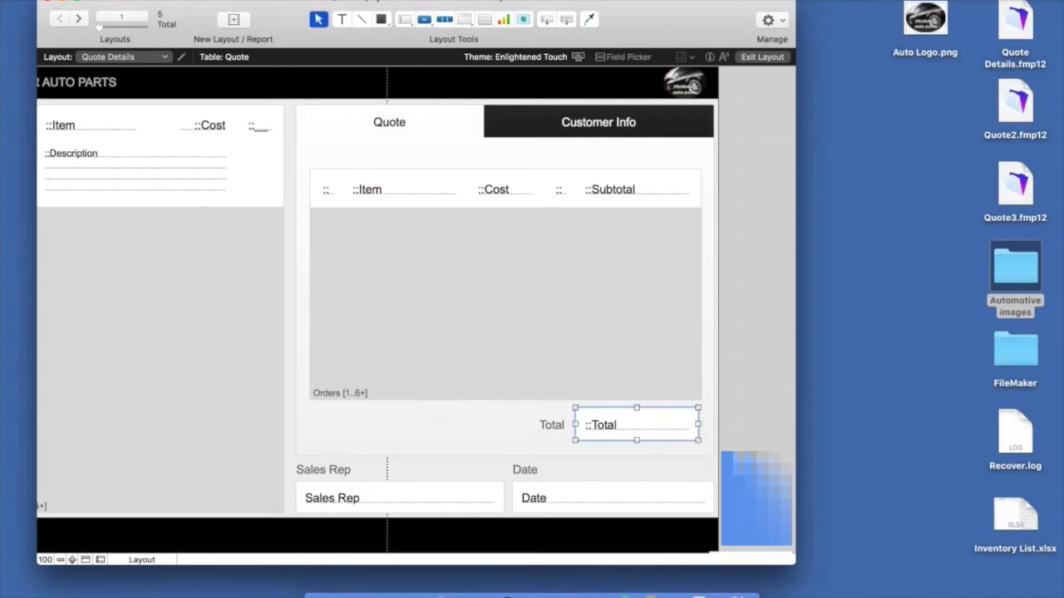
pyautogui.click(341, 18)
# Add an ID column heading above the portal and a copy reading Items
pyautogui.click(323, 160)
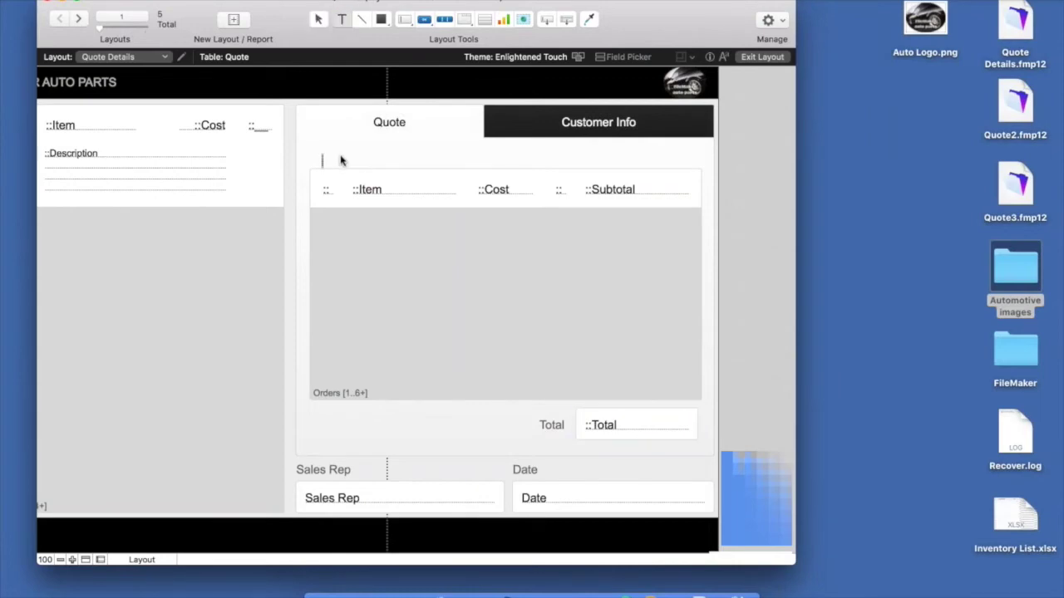
pyautogui.write('ID')
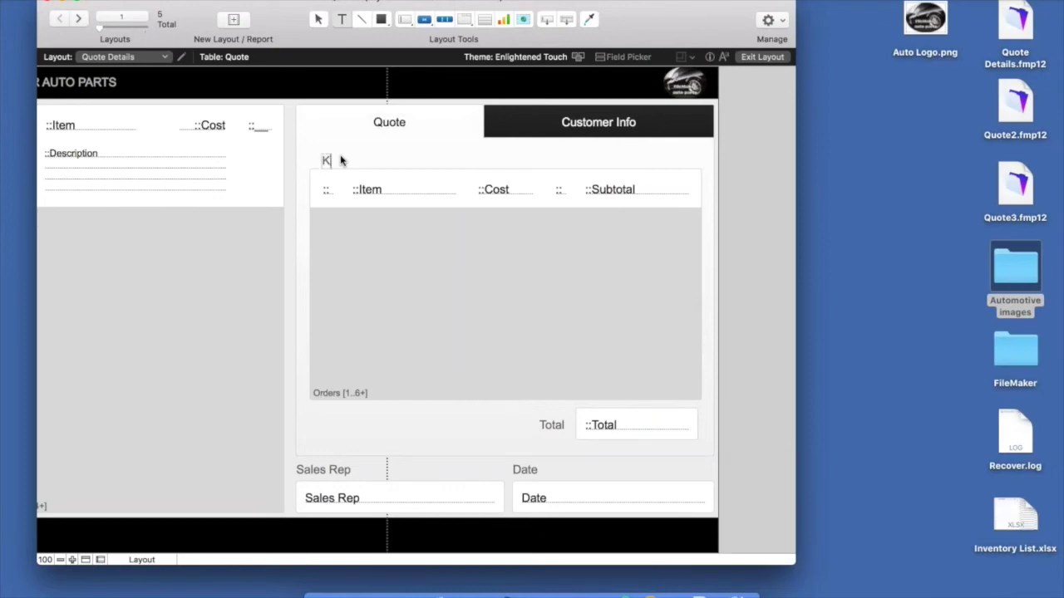
pyautogui.press('Escape')
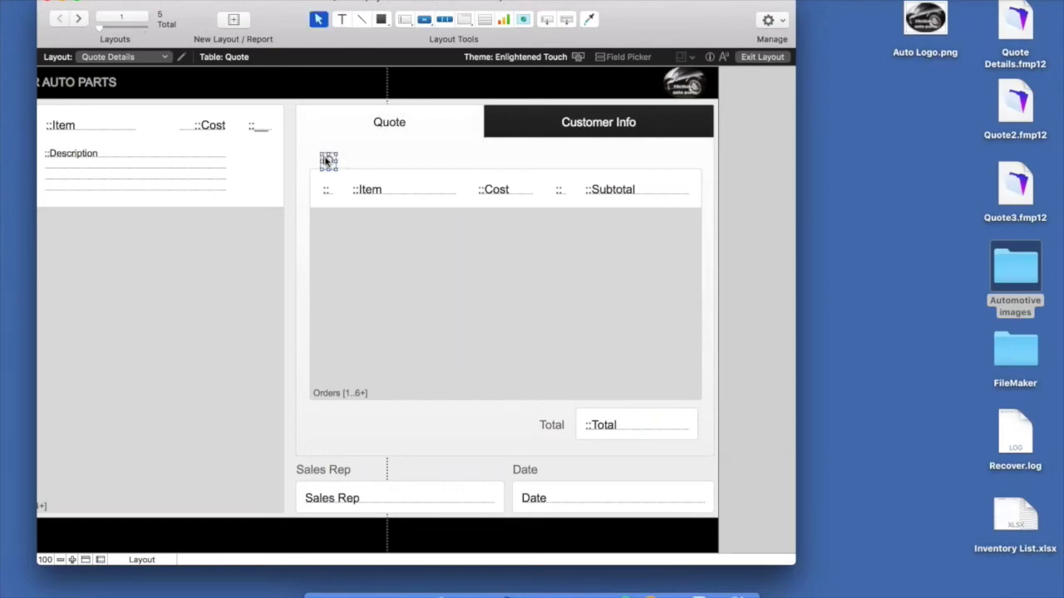
pyautogui.moveTo(327, 159); pyautogui.dragTo(371, 156)
pyautogui.doubleClick(372, 157)
pyautogui.write('Items')
pyautogui.click(418, 163)
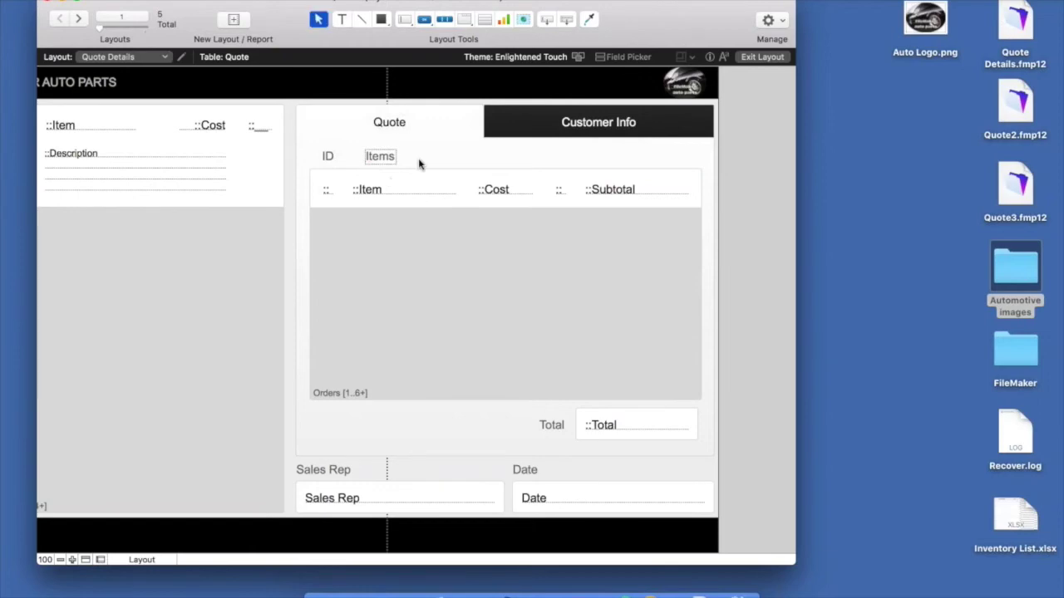
# Copy the heading rightward as Cost and Qty column labels
pyautogui.moveTo(396, 156); pyautogui.dragTo(492, 158)
pyautogui.doubleClick(491, 156)
pyautogui.write('Cost')
pyautogui.press('Escape')
pyautogui.moveTo(490, 158); pyautogui.dragTo(558, 158)
pyautogui.doubleClick(559, 156)
pyautogui.write('Qty')
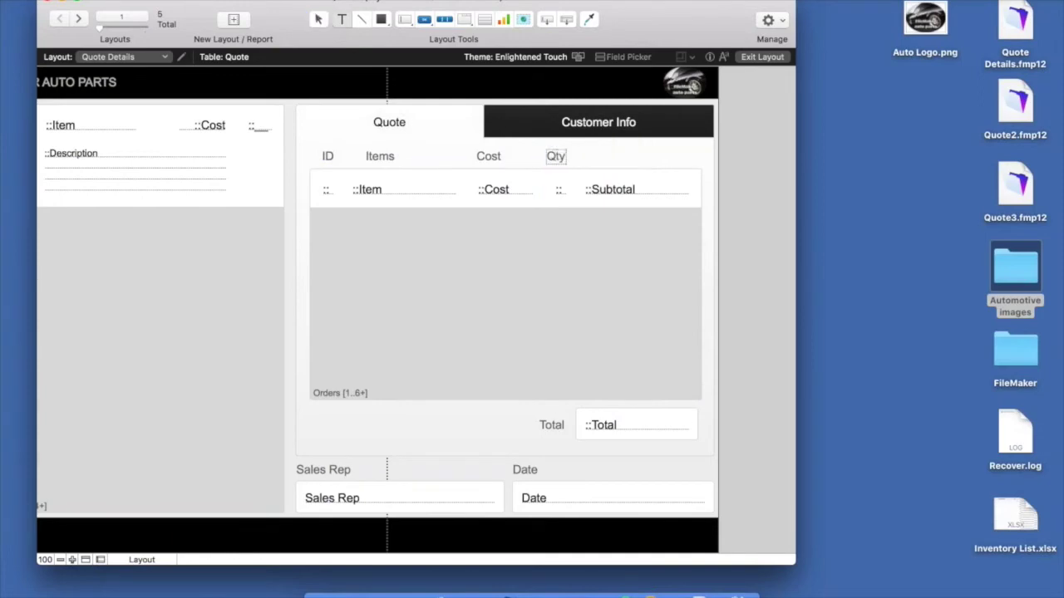
pyautogui.press('Escape')
# Add the Subtotal heading over its column and return to browse mode
pyautogui.moveTo(561, 160); pyautogui.dragTo(597, 155)
pyautogui.doubleClick(598, 156)
pyautogui.doubleClick(598, 156)
pyautogui.write('Subtotal')
pyautogui.press('Escape')
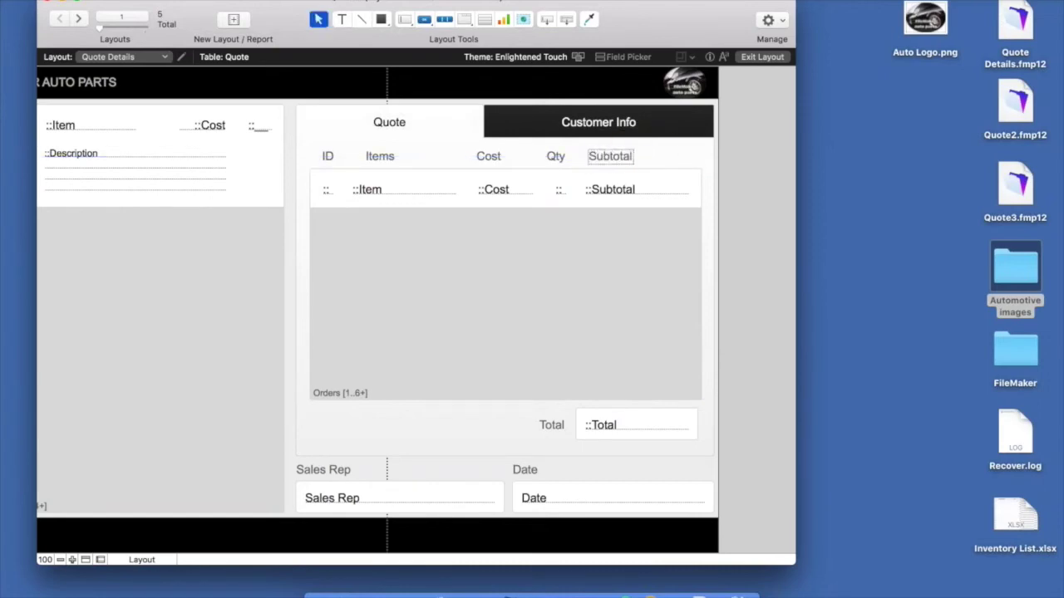
pyautogui.click(665, 161)
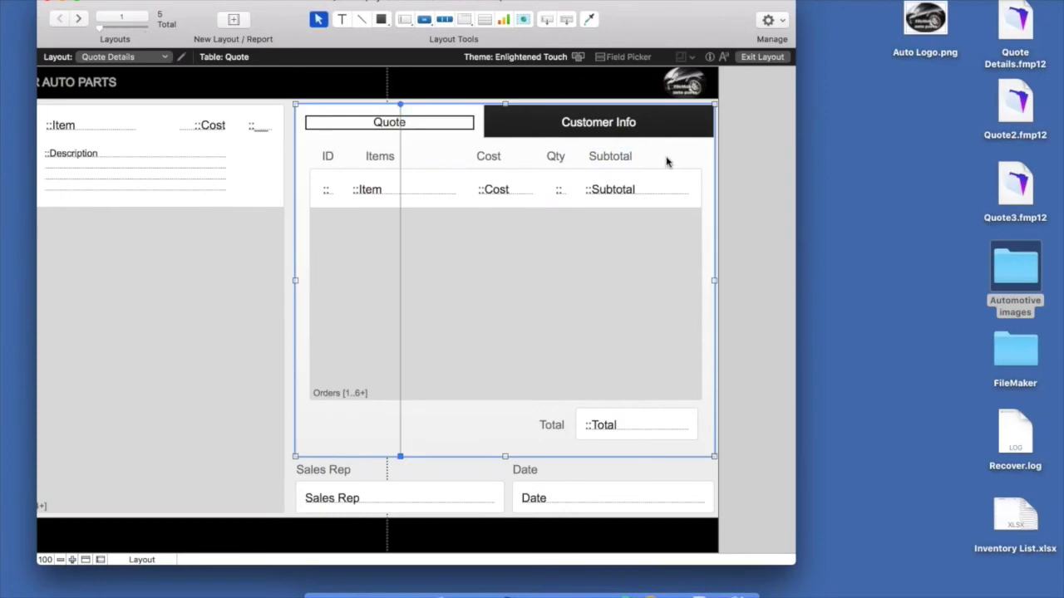
pyautogui.click(762, 58)
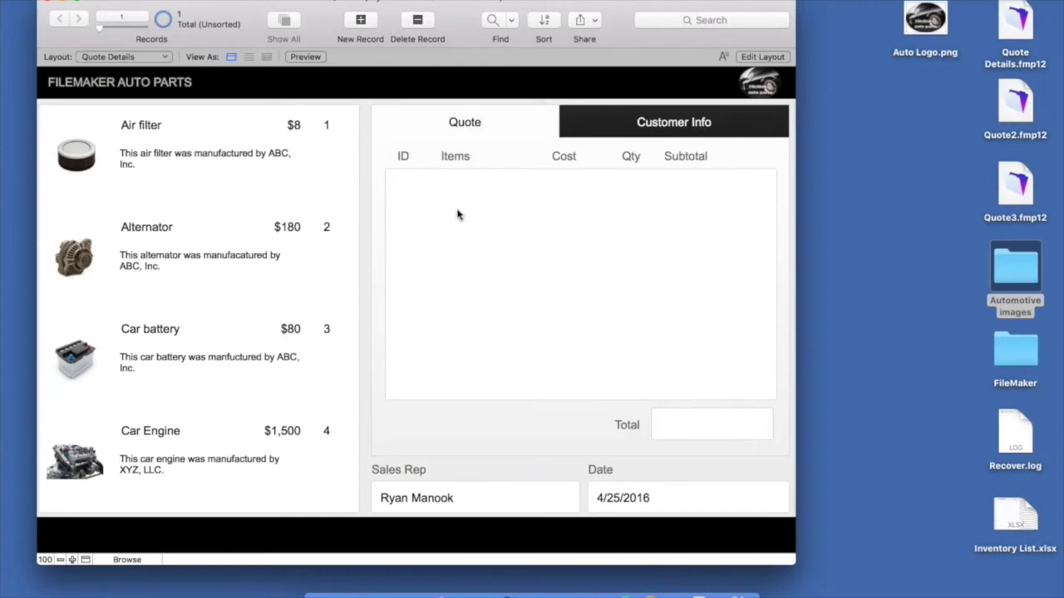
# In Manage Database, tick Allow creation of records on the Orders side of the Quote–Orders relationship
pyautogui.click(231, 2)
pyautogui.moveTo(215, 114)
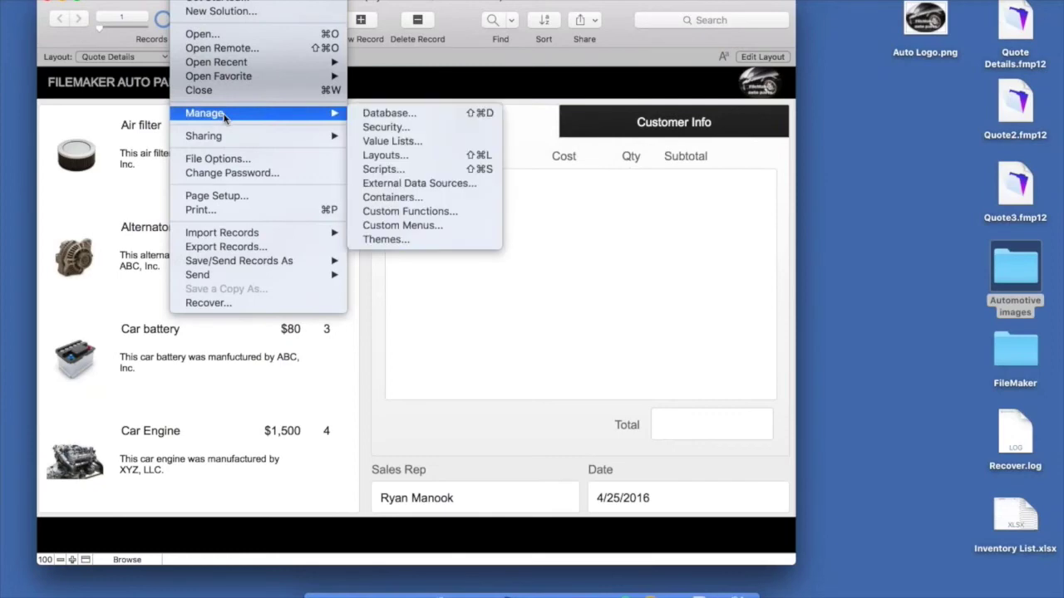
pyautogui.click(372, 113)
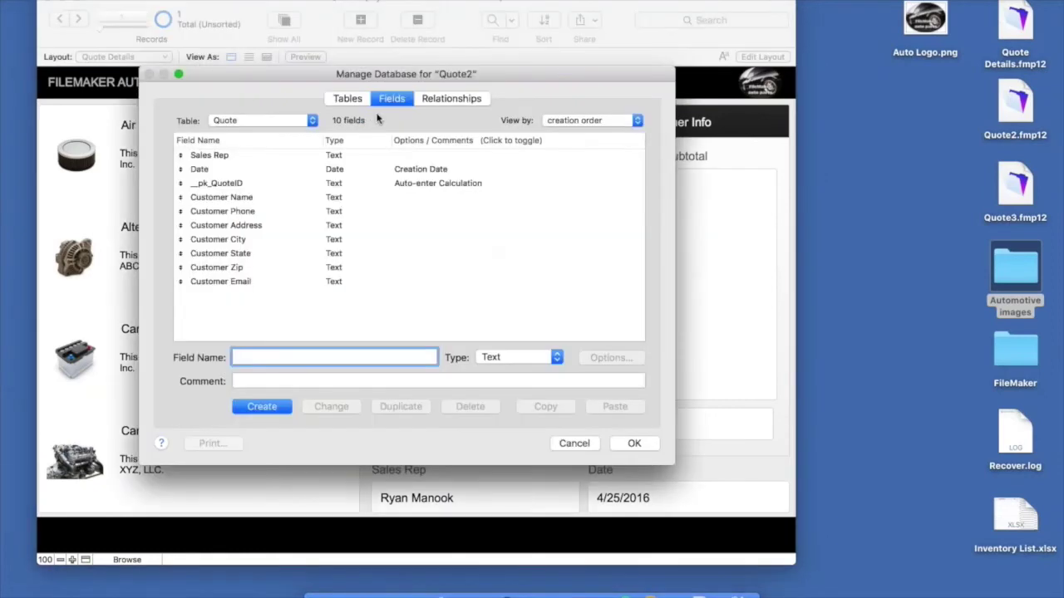
pyautogui.click(436, 101)
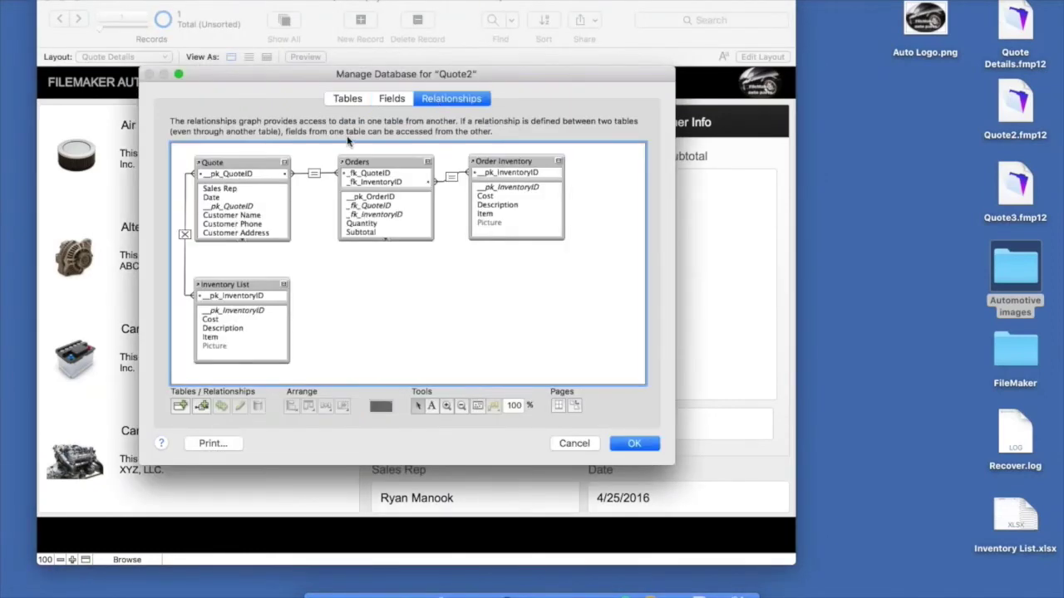
pyautogui.click(314, 174)
pyautogui.doubleClick(314, 176)
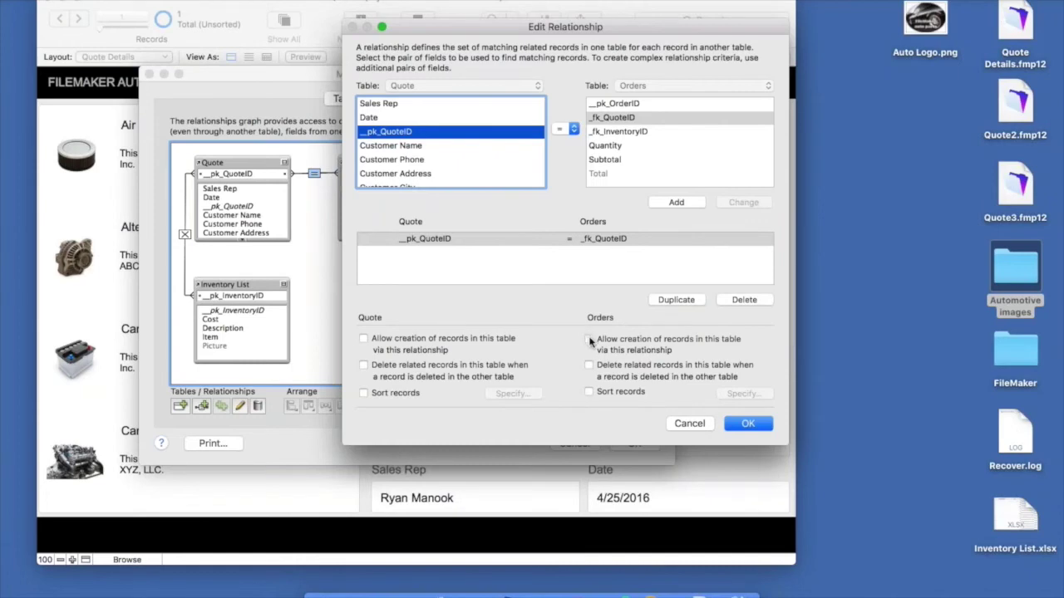
pyautogui.click(589, 340)
pyautogui.click(746, 422)
pyautogui.click(634, 443)
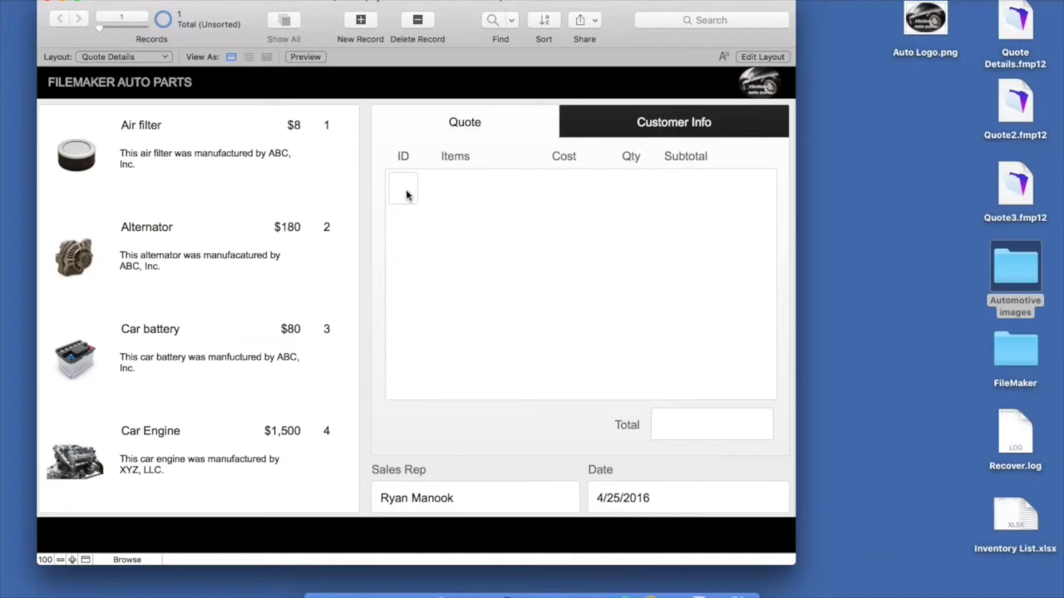
# Enter ID 10 (Gearshift) with quantity 15 in the first portal row, giving a $900 subtotal
pyautogui.scroll(-10, 299, 275)
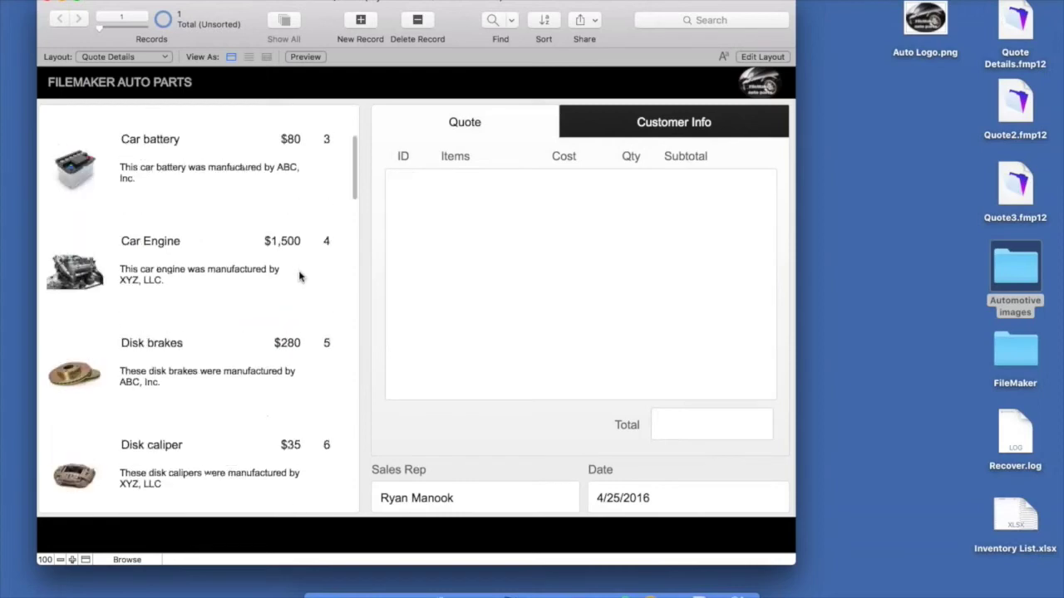
pyautogui.scroll(-8, 300, 277)
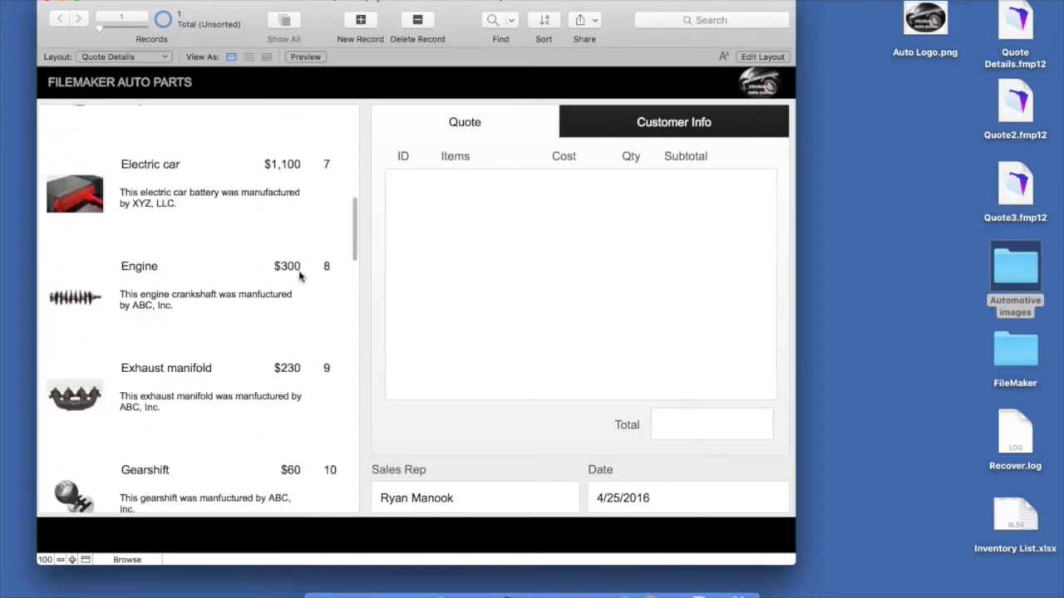
pyautogui.scroll(-5, 300, 277)
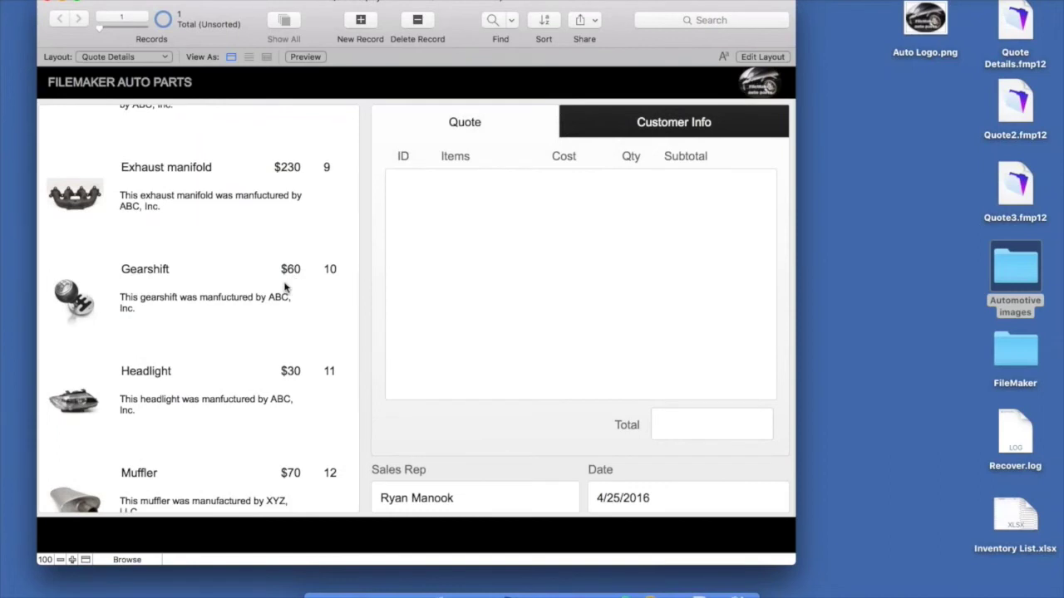
pyautogui.click(405, 195)
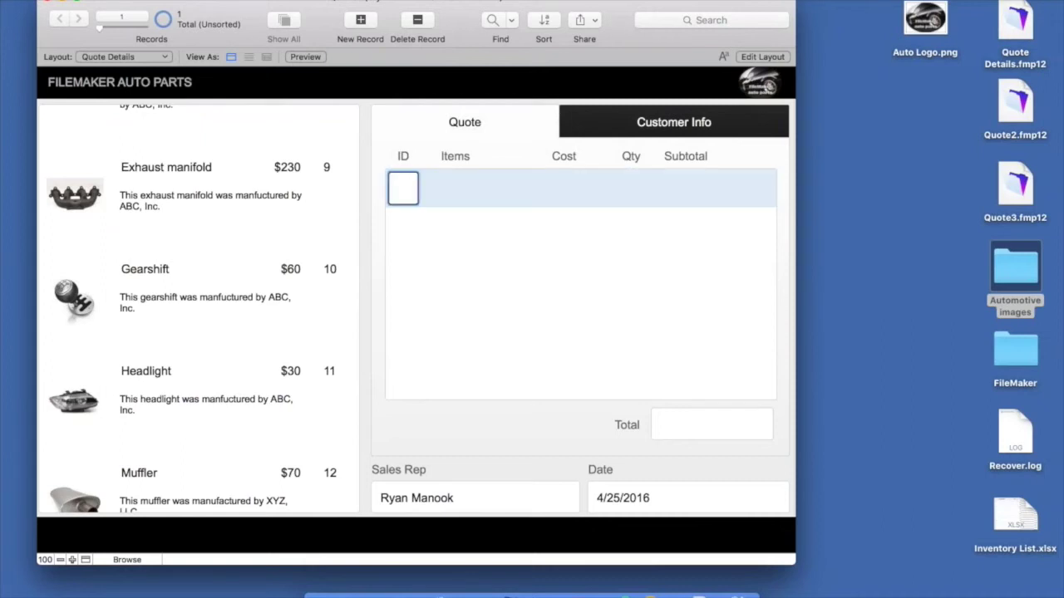
pyautogui.write('10')
pyautogui.click(376, 191)
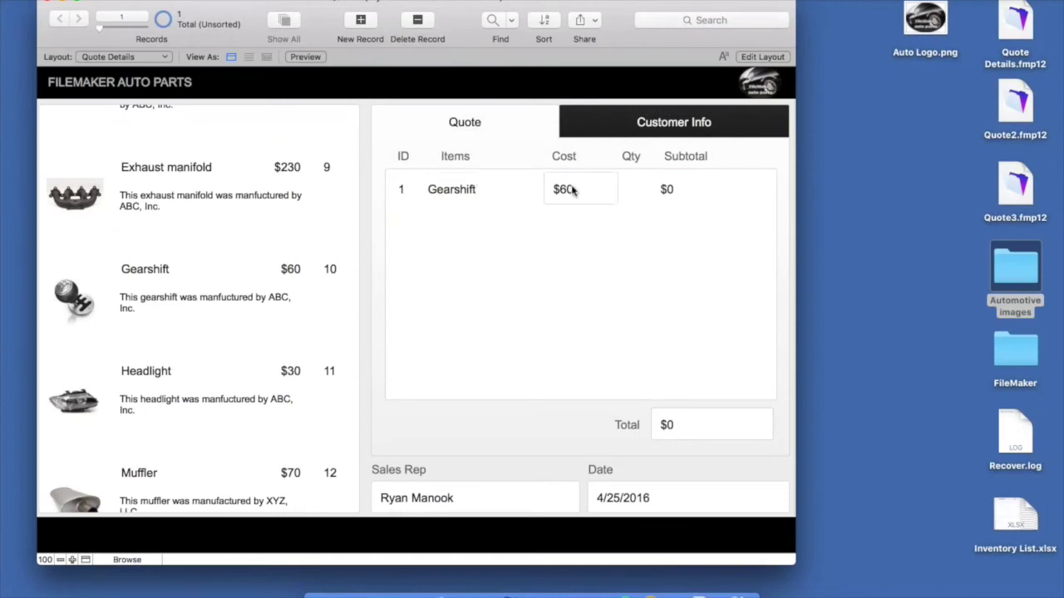
pyautogui.click(636, 189)
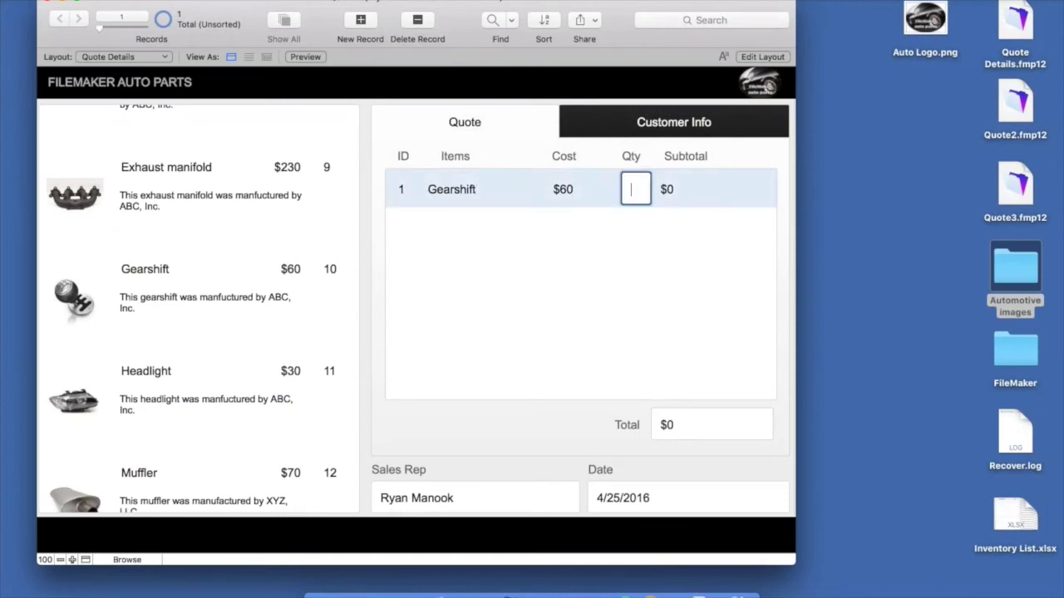
pyautogui.write('15')
pyautogui.click(380, 259)
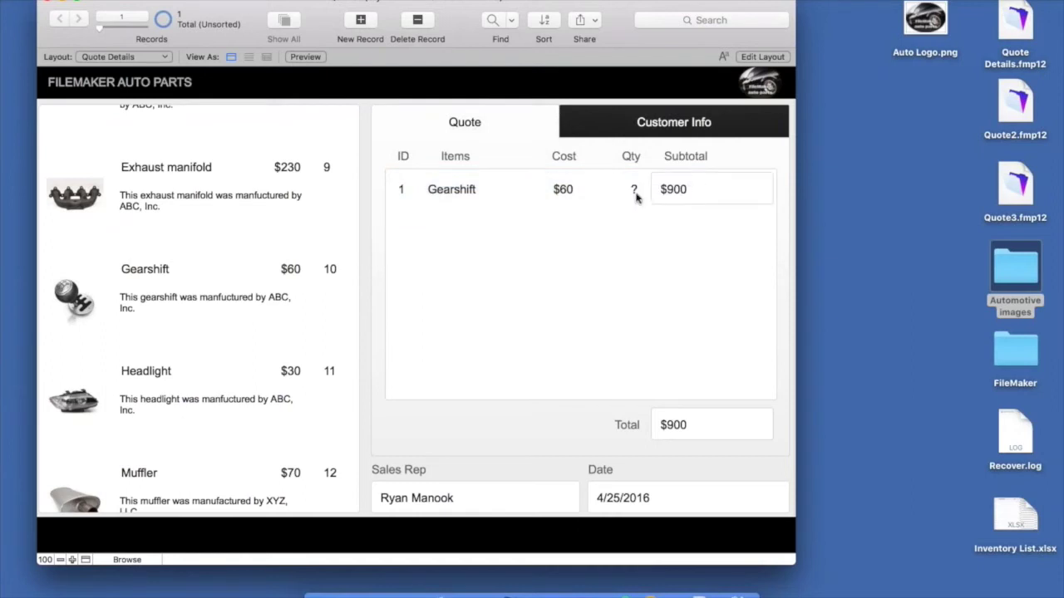
# In layout mode, move the Subtotal field right and widen the Qty field
pyautogui.click(763, 57)
pyautogui.click(693, 189)
pyautogui.moveTo(692, 190); pyautogui.dragTo(702, 159)
pyautogui.click(653, 191)
pyautogui.click(698, 158)
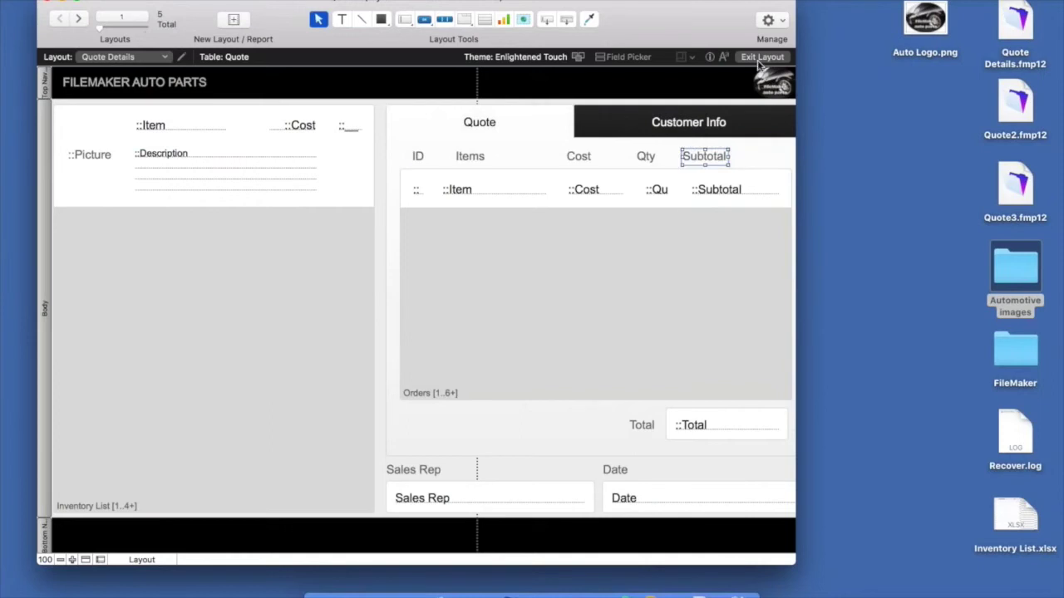
# Nudge the portal's Item field slightly right and return to browse mode
pyautogui.click(461, 191)
pyautogui.moveTo(436, 190); pyautogui.dragTo(446, 189)
pyautogui.click(418, 190)
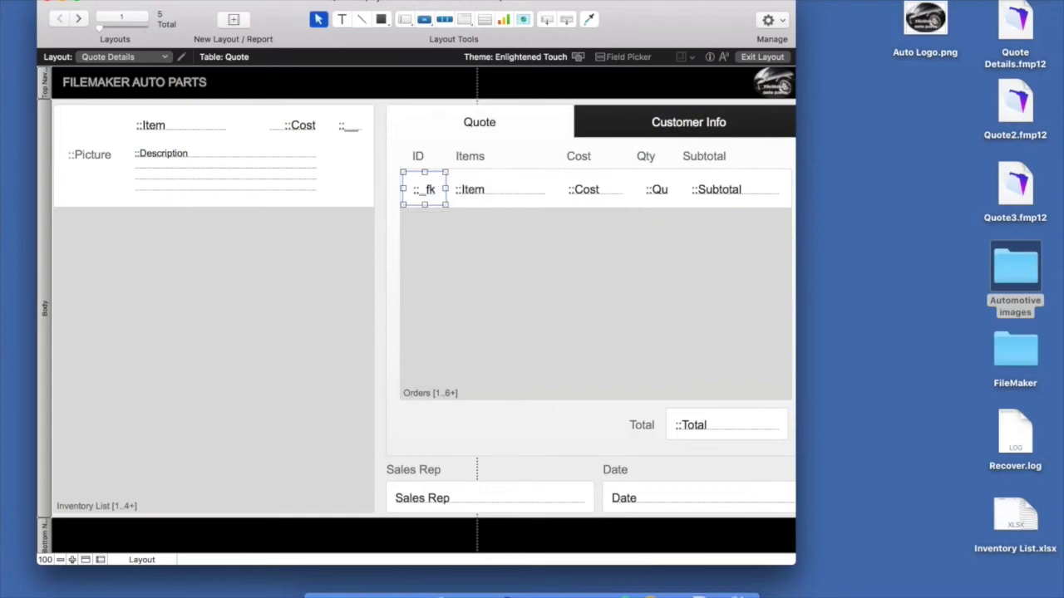
pyautogui.click(762, 56)
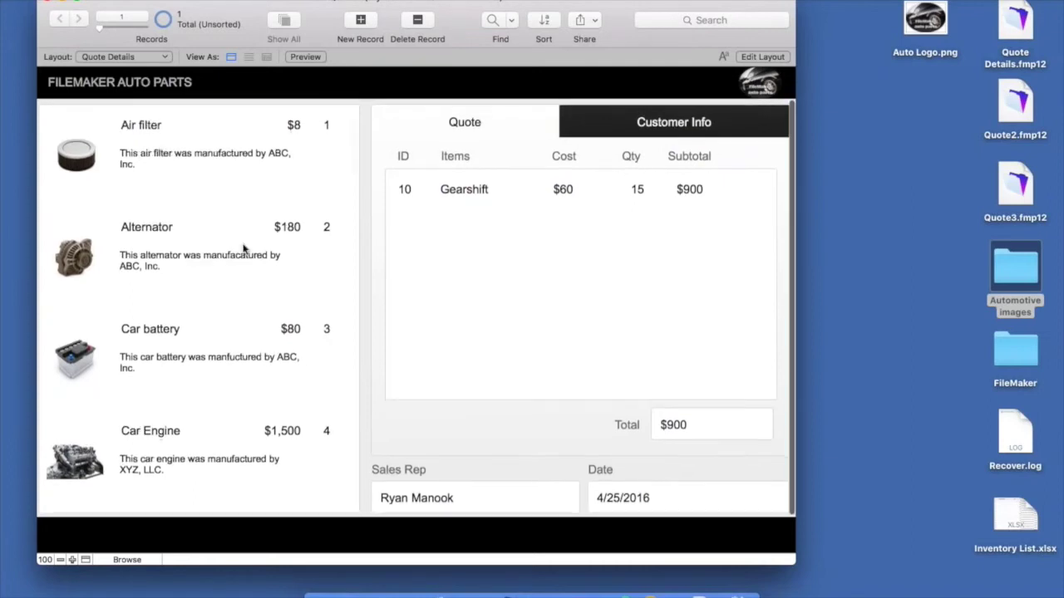
# Add ID 2 (Alternator) with quantity 8, making the Total $2,340, then switch to the iPad mirror
pyautogui.click(410, 223)
pyautogui.write('2')
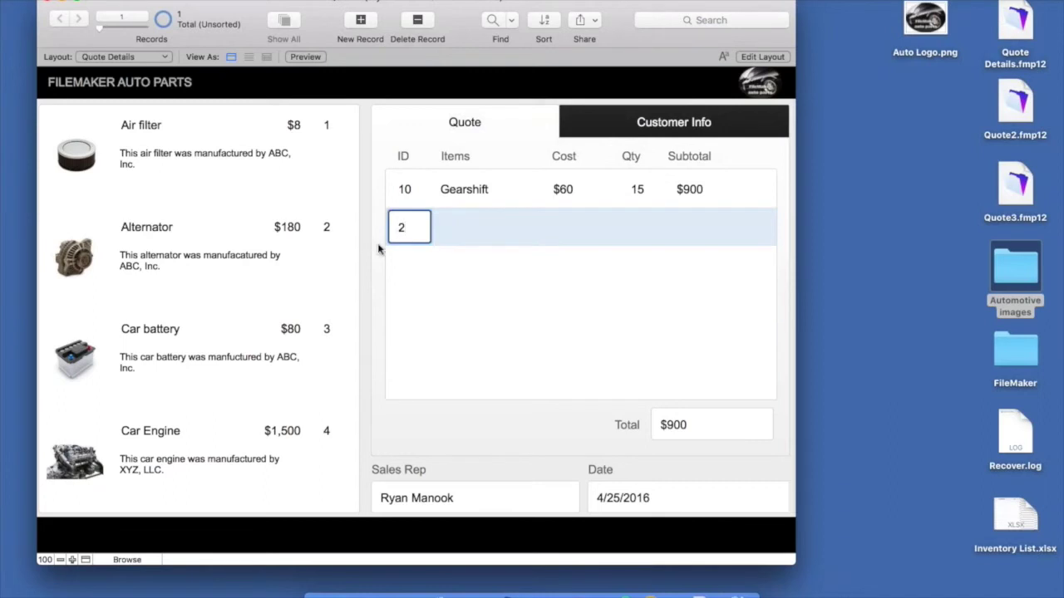
pyautogui.click(378, 249)
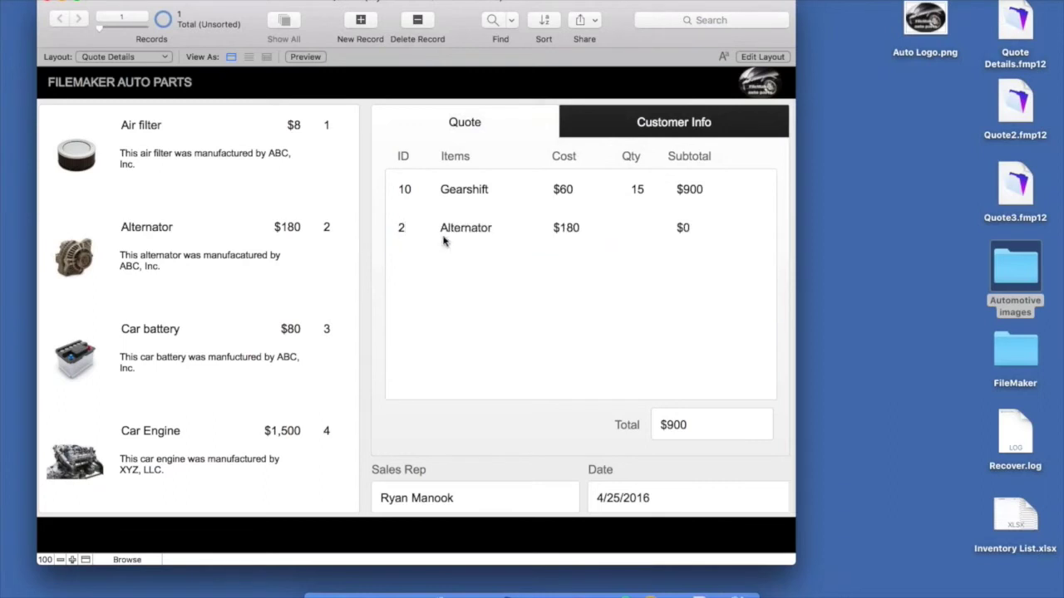
pyautogui.click(638, 233)
pyautogui.write('8')
pyautogui.click(391, 420)
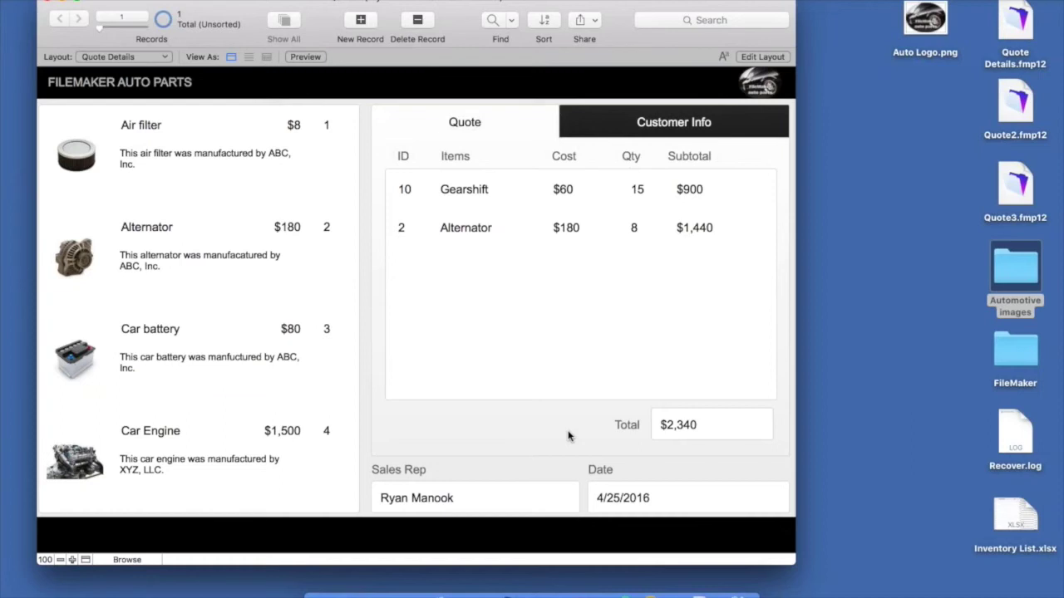
pyautogui.click(476, 585)
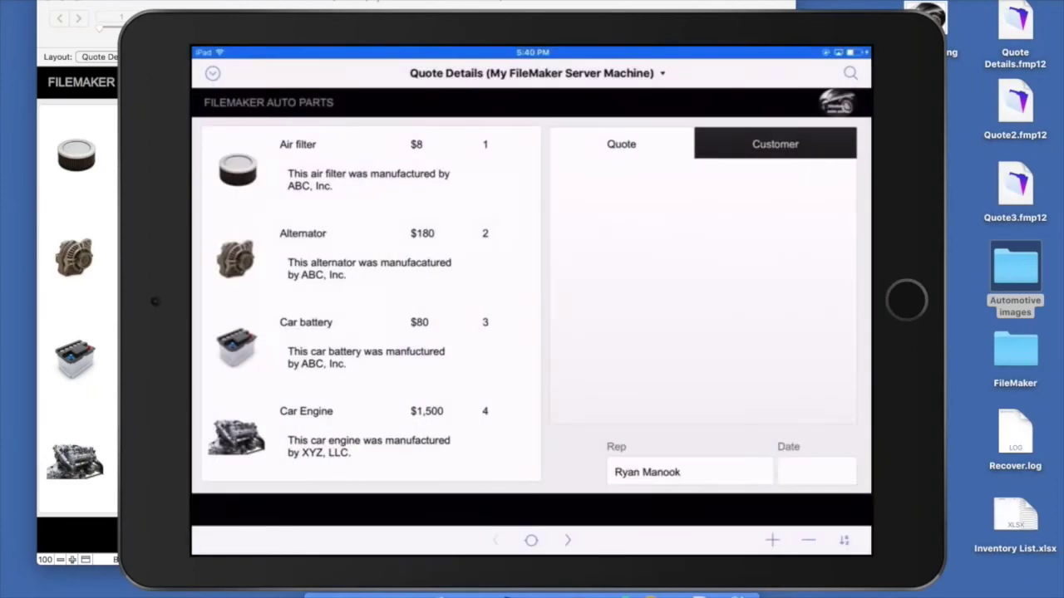
# Move FileMaker Pro aside to view Quote2's three lines totalling $2,900 on the iPad, then restore it
pyautogui.click(65, 2)
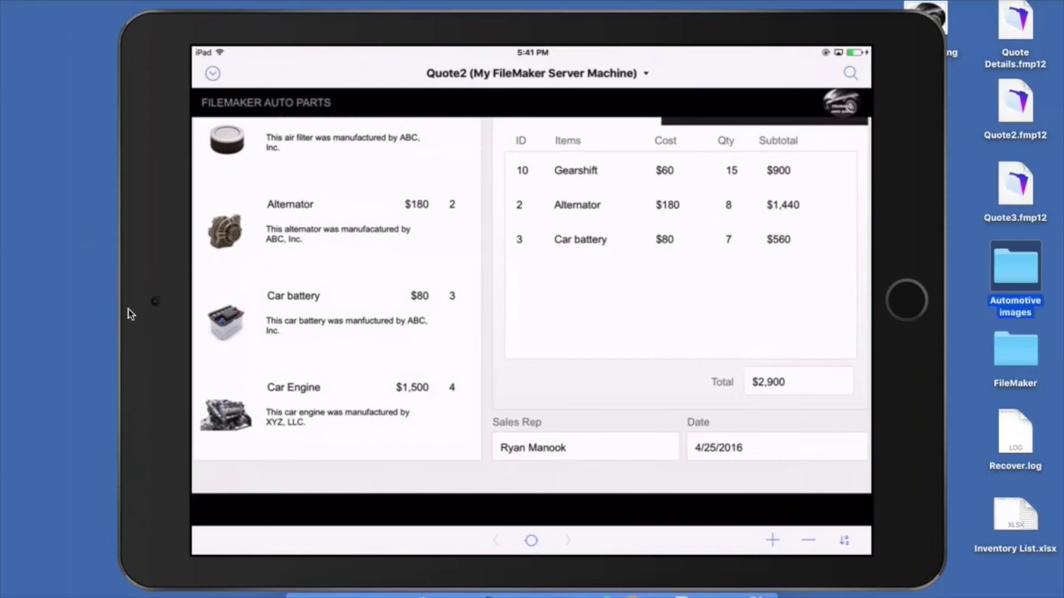
pyautogui.click(519, 592)
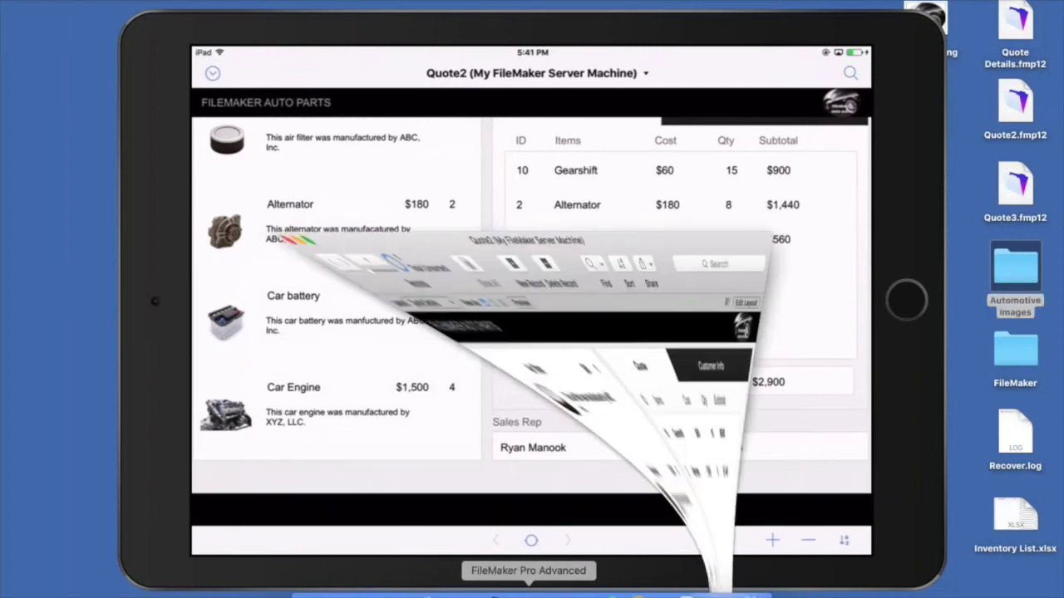